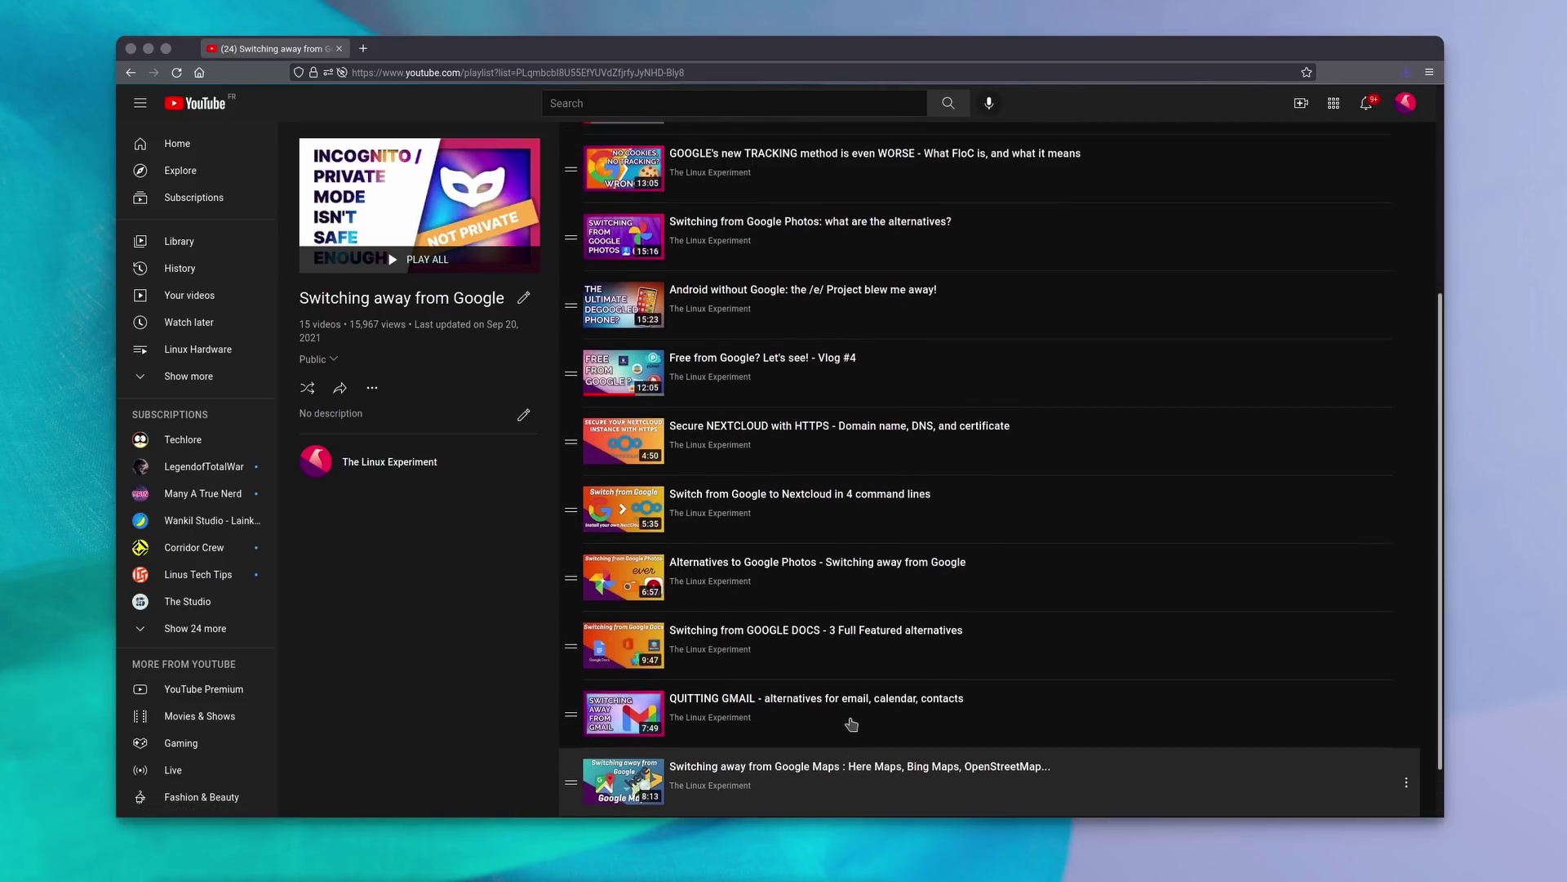
pyautogui.scroll(1, 852, 724)
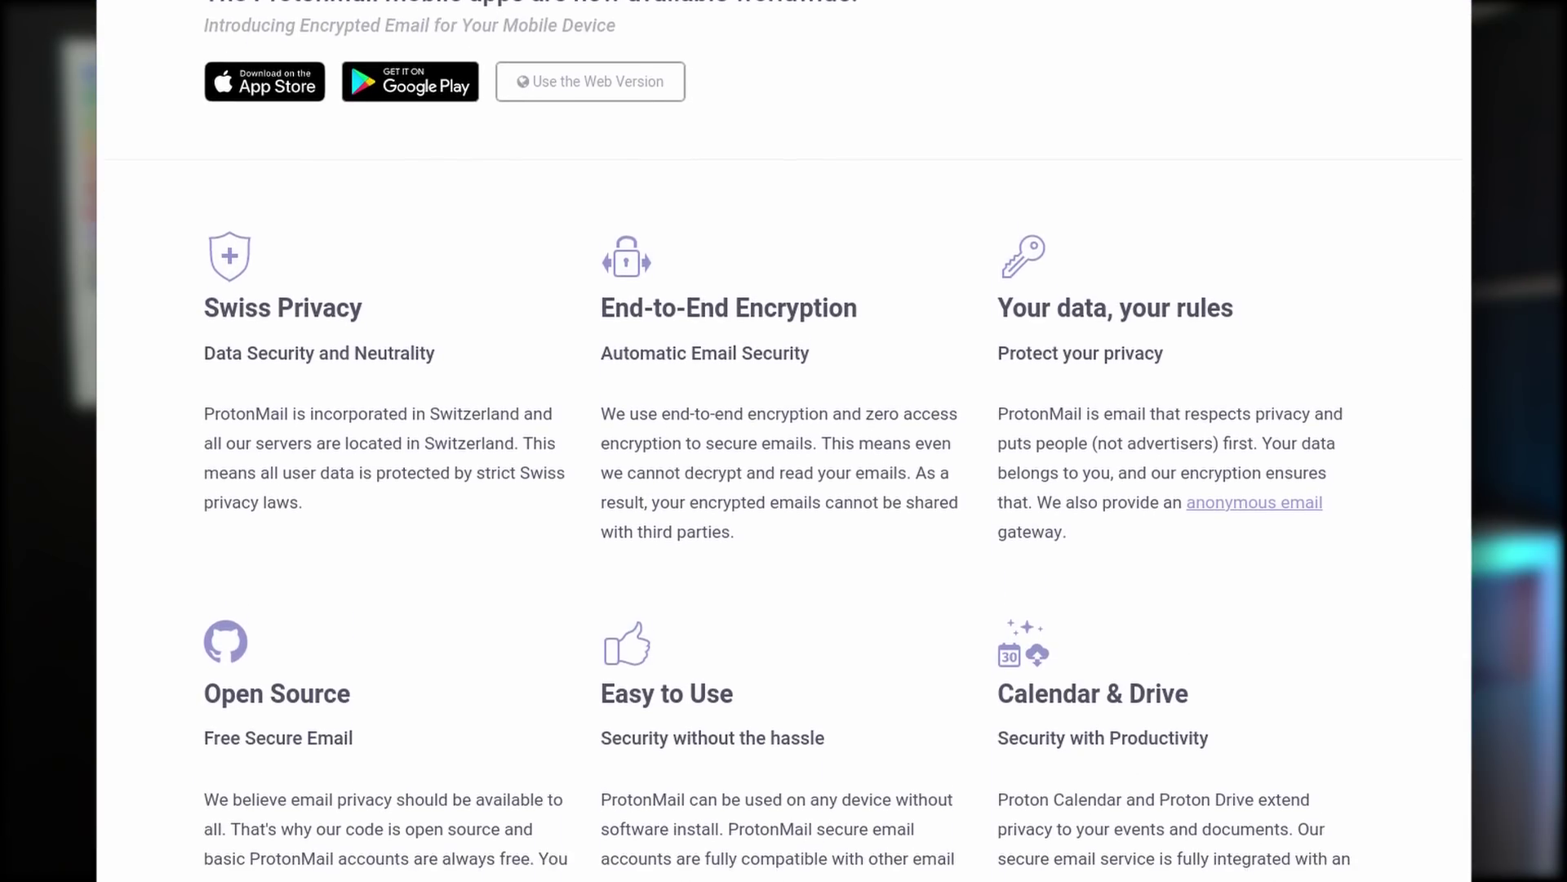
# Scroll the ProtonMail homepage down to the CERN origin story and Switzerland map.
pyautogui.scroll(-7, 784, 441)
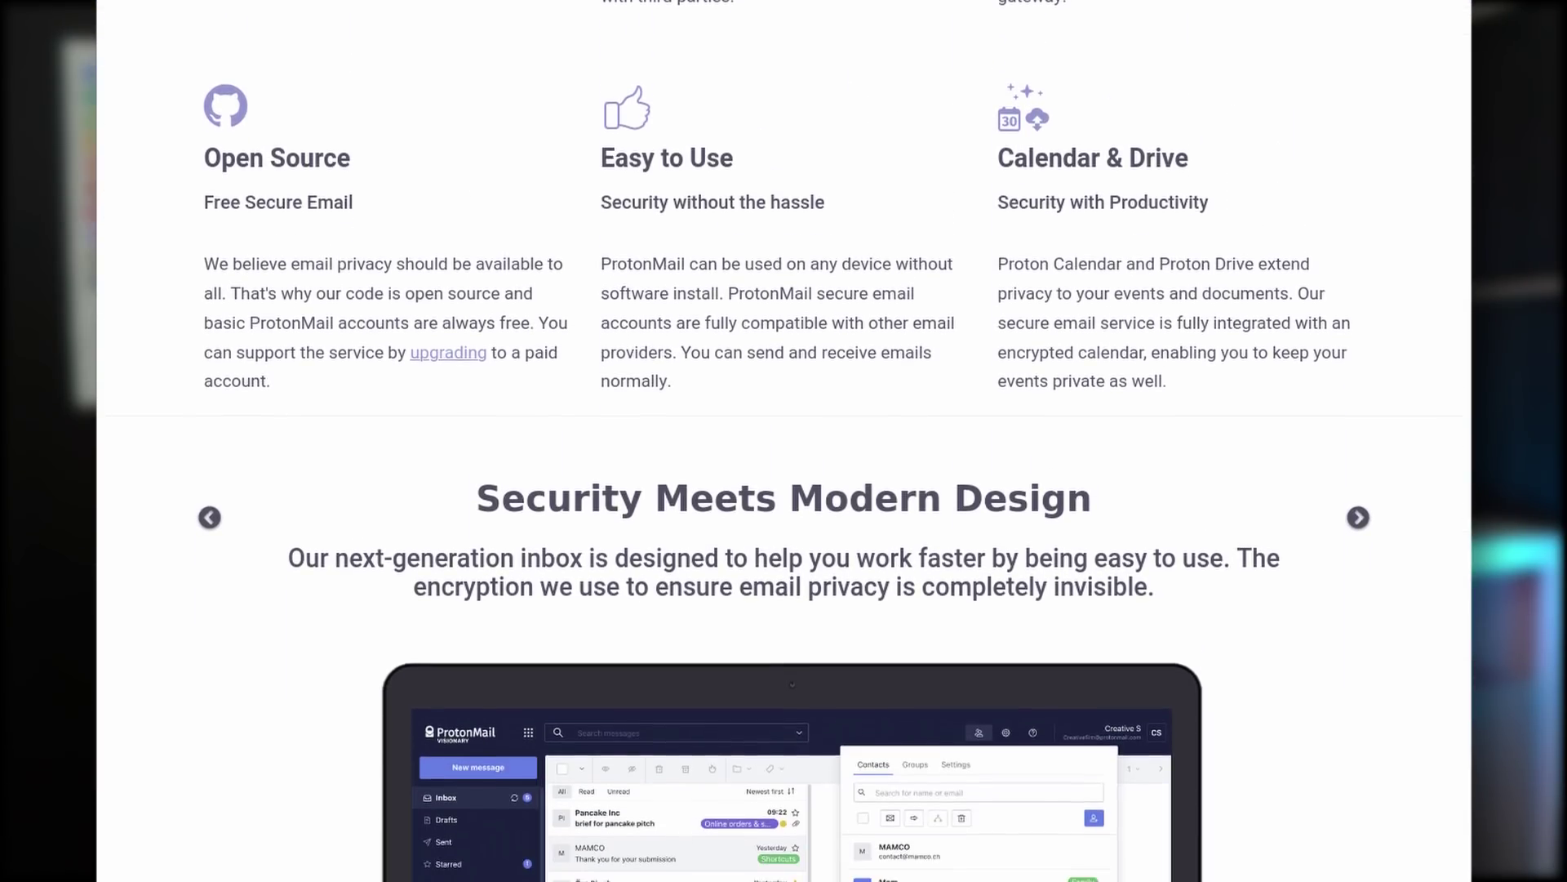
pyautogui.scroll(-7, 784, 441)
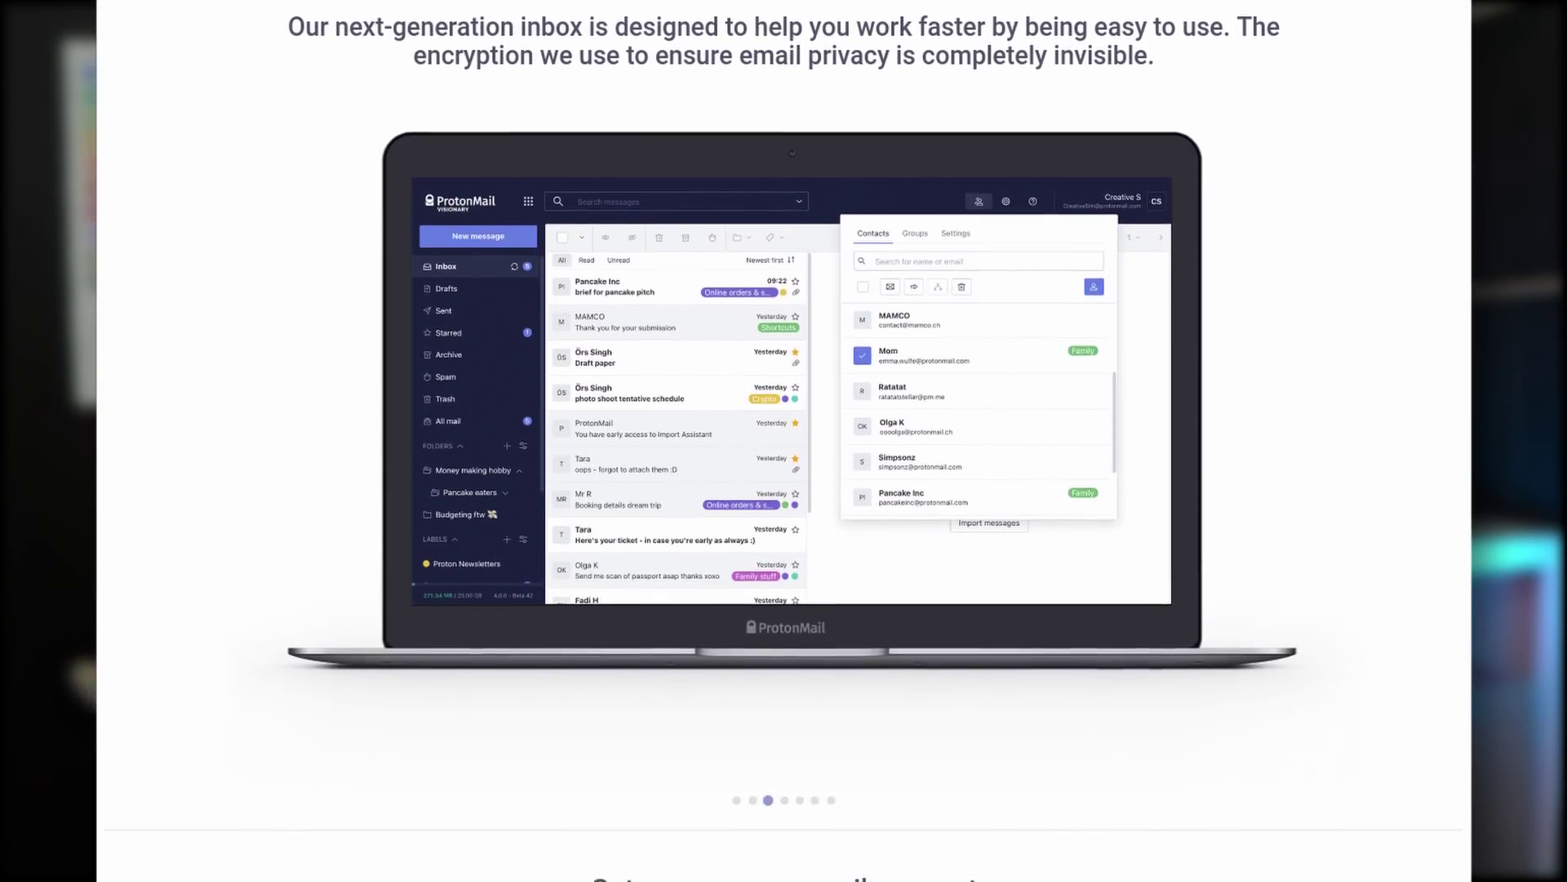
pyautogui.scroll(-7, 784, 441)
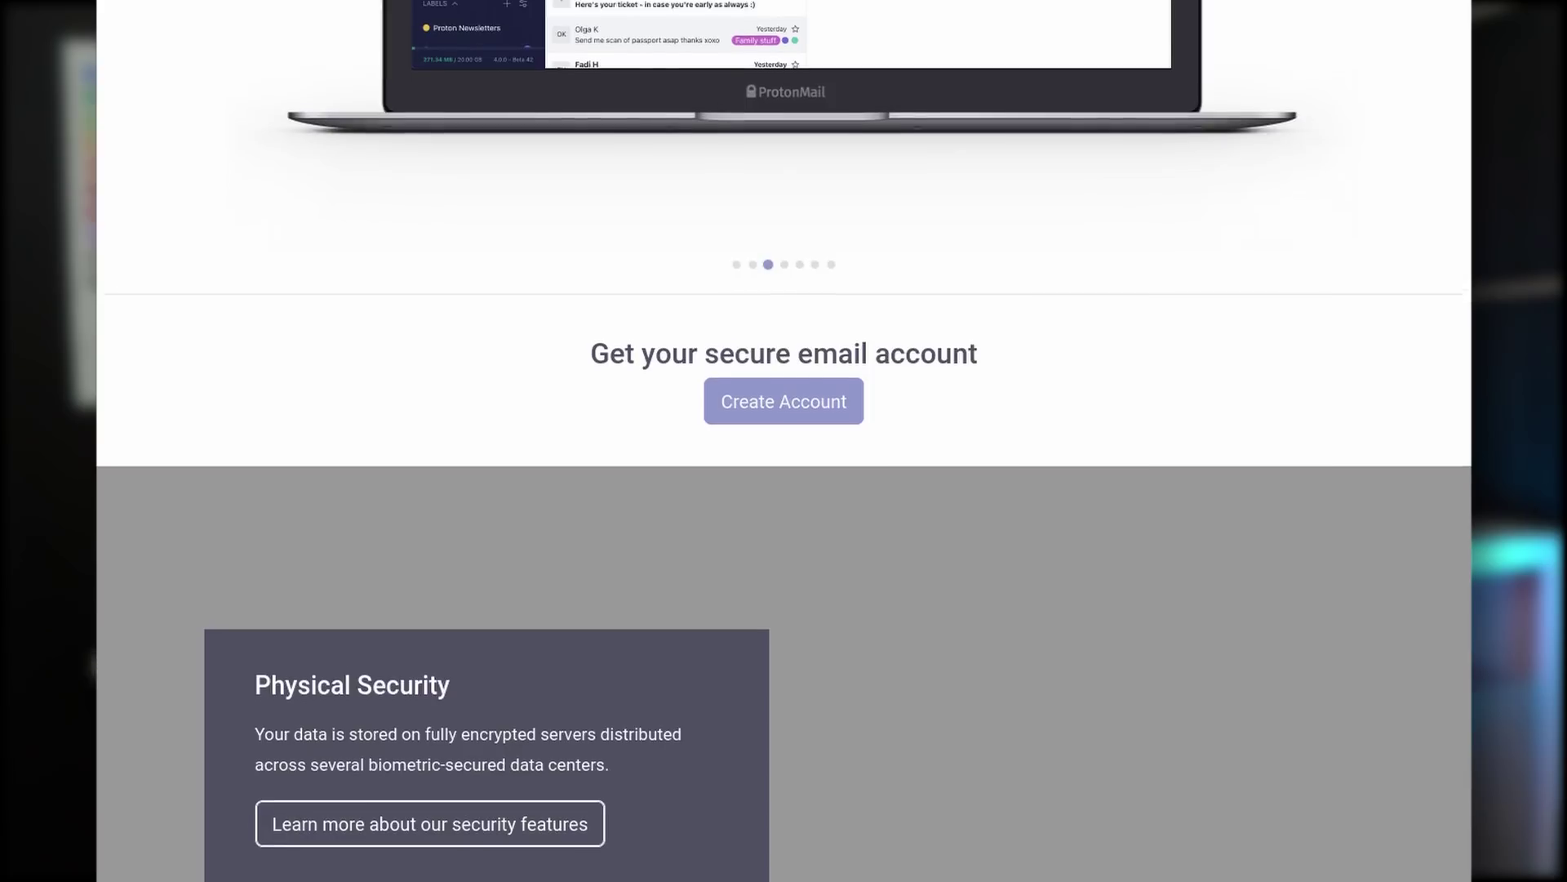
pyautogui.scroll(-7, 784, 441)
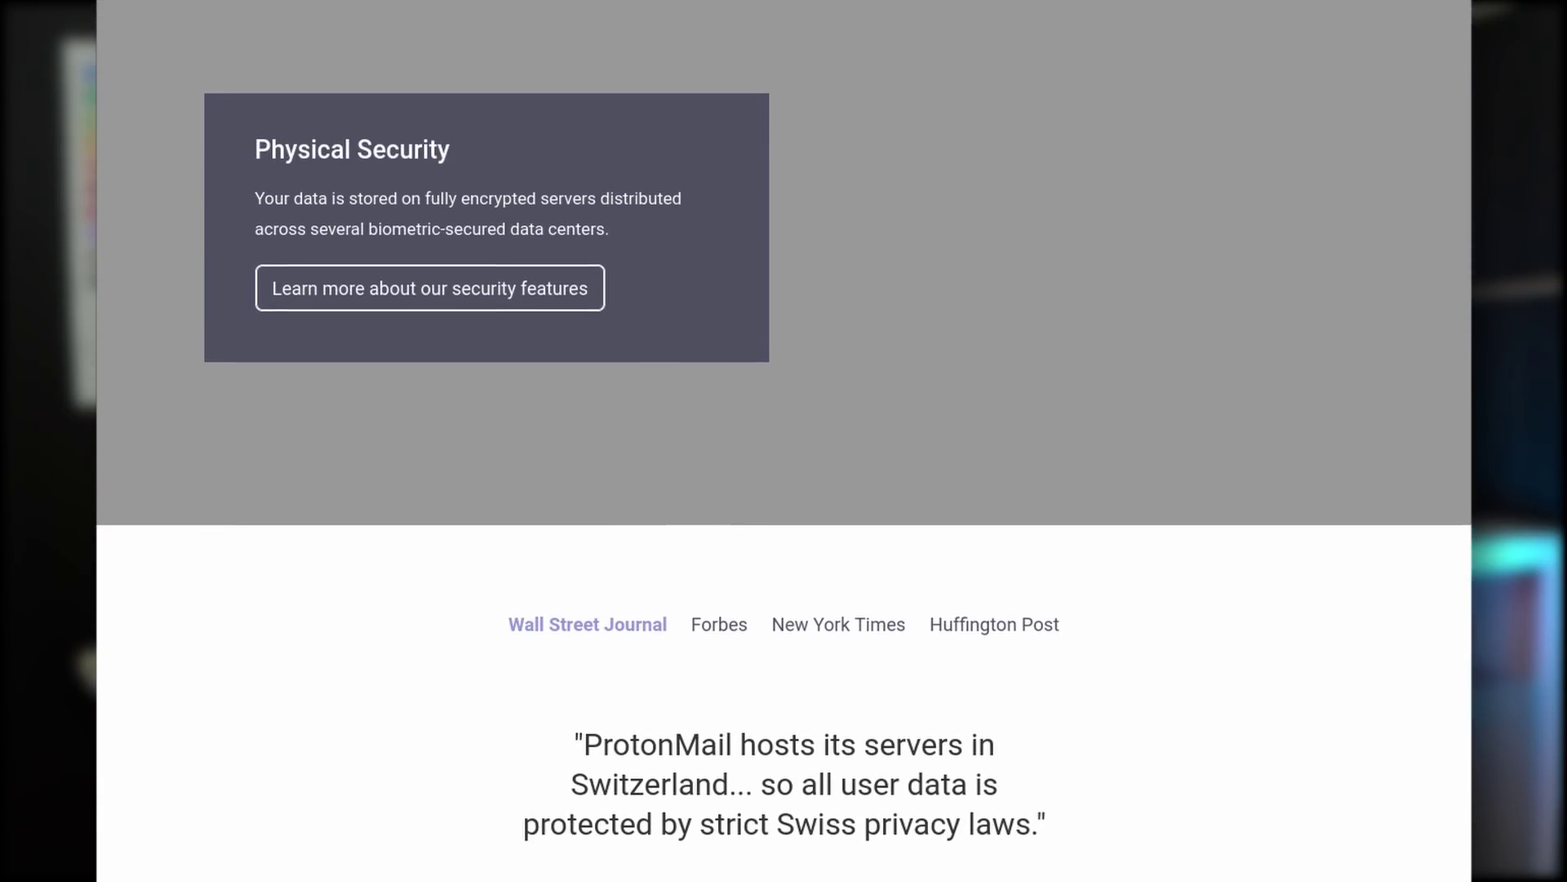
pyautogui.scroll(-7, 784, 441)
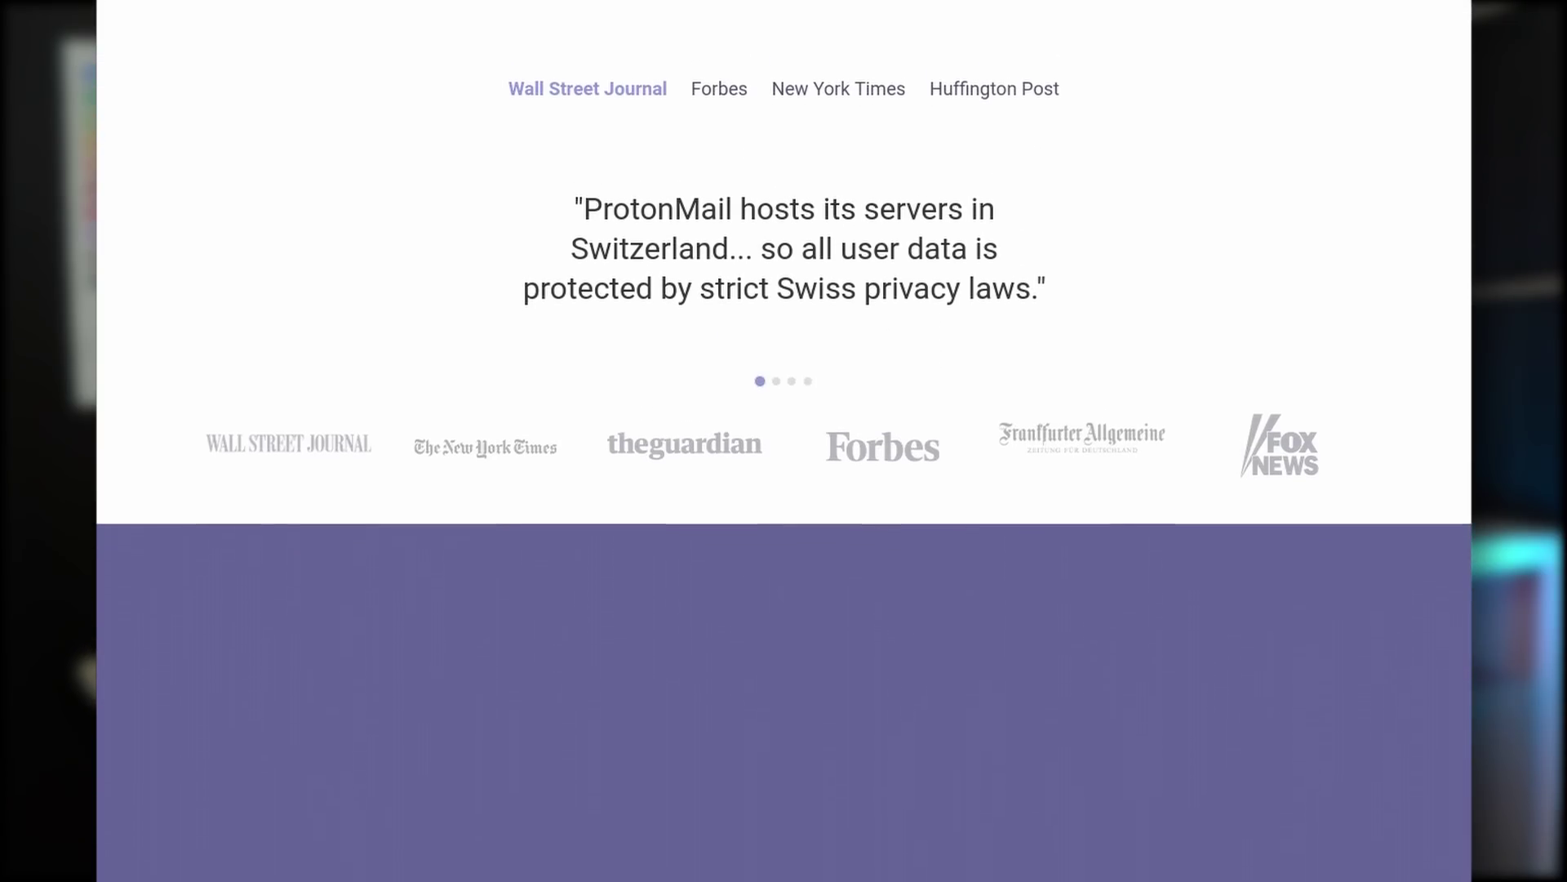
pyautogui.scroll(-7, 783, 441)
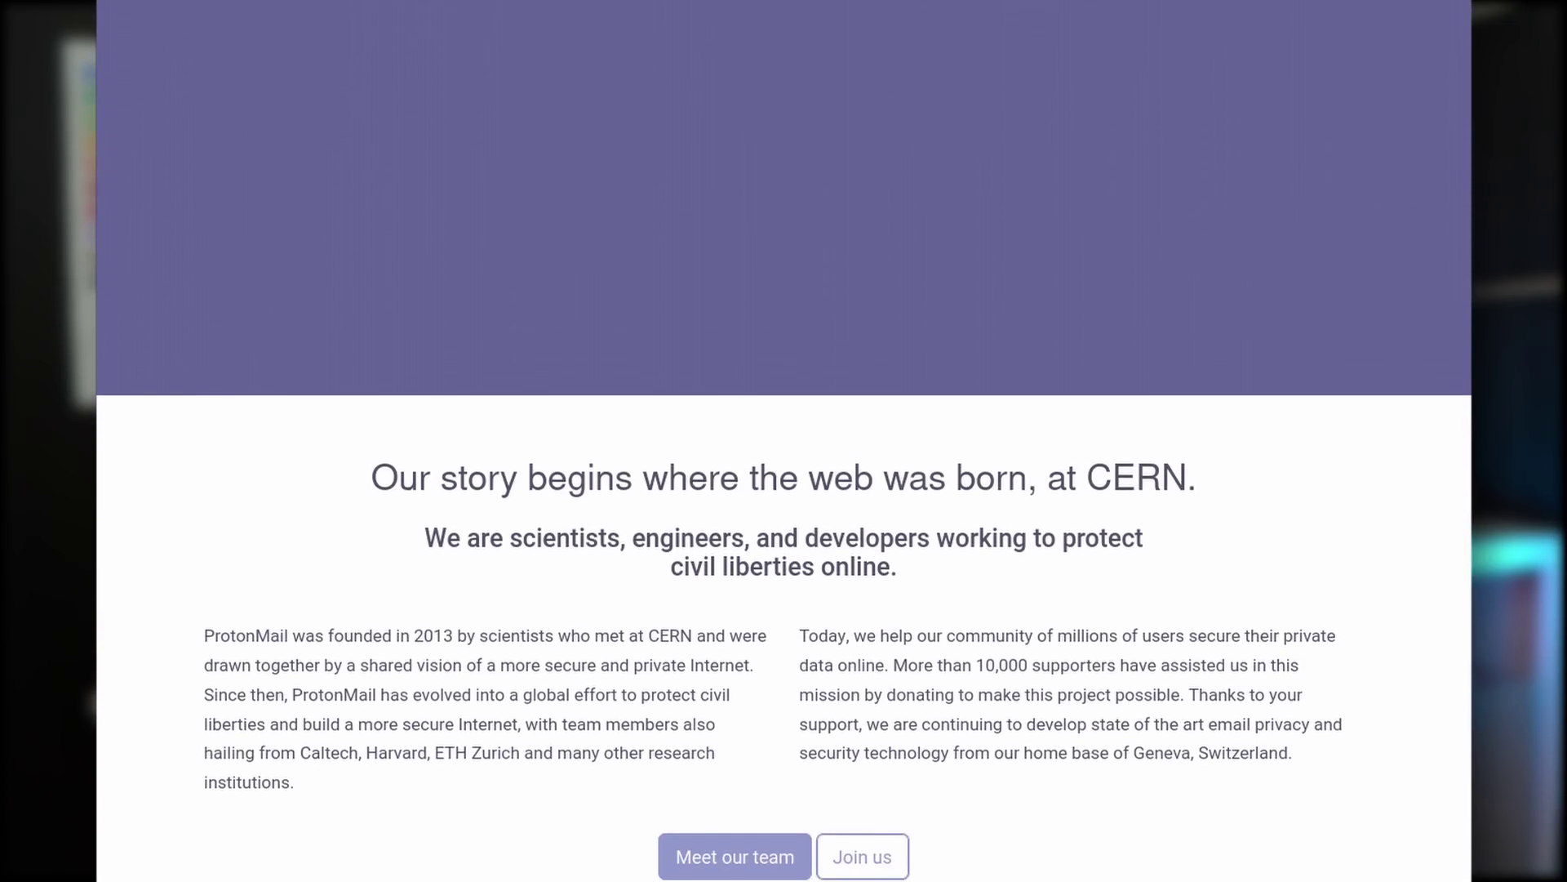
pyautogui.scroll(-6, 784, 441)
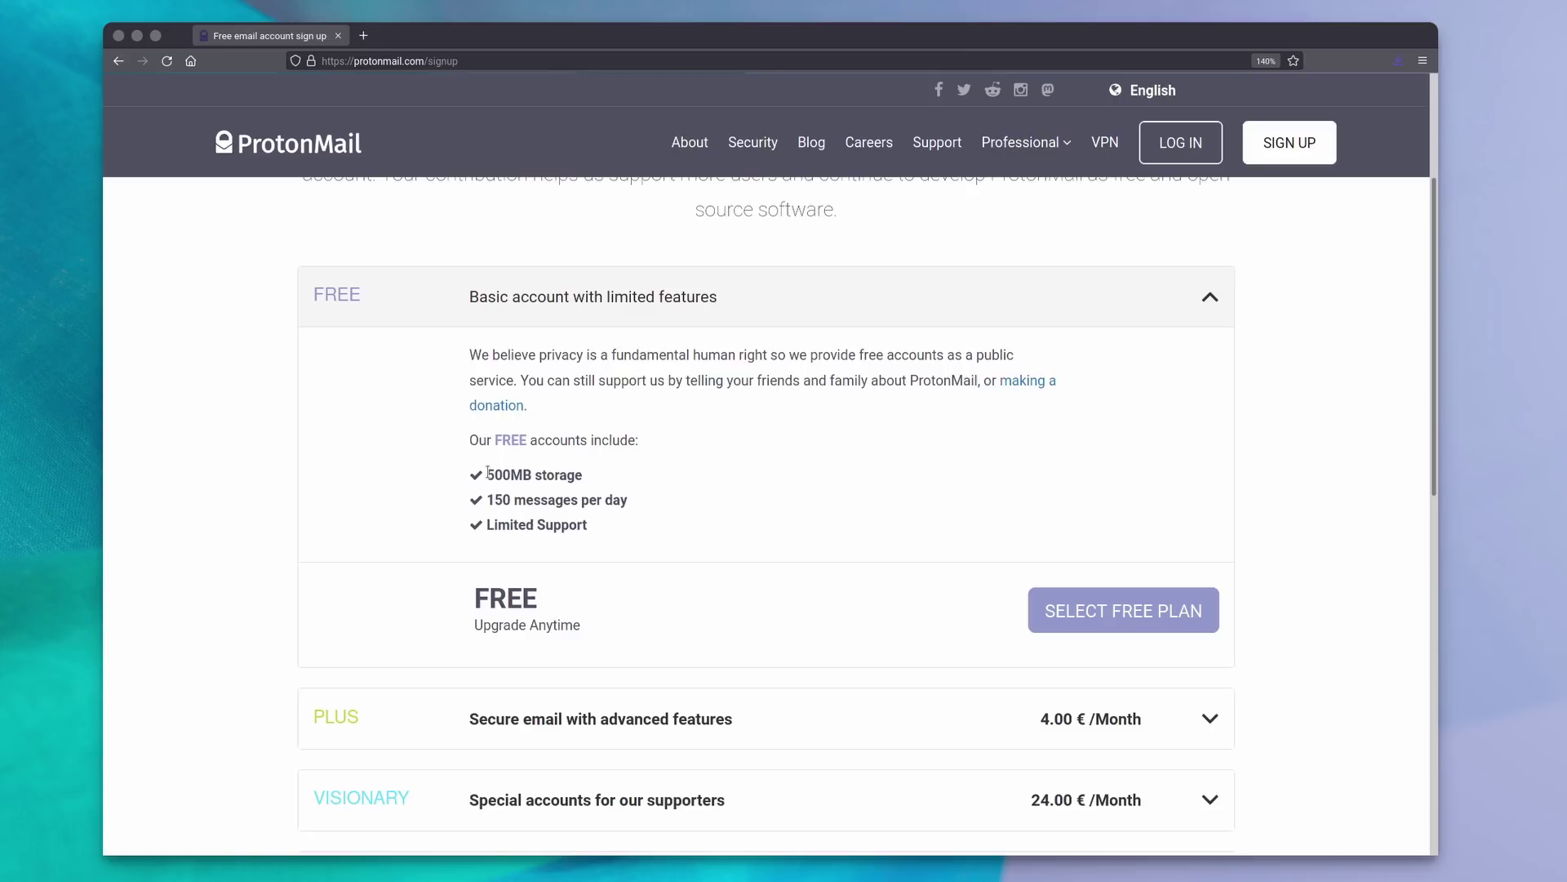
# Highlight the Free plan's 500MB storage, 150 messages per day and Limited Support features.
pyautogui.moveTo(488, 474); pyautogui.dragTo(593, 480)
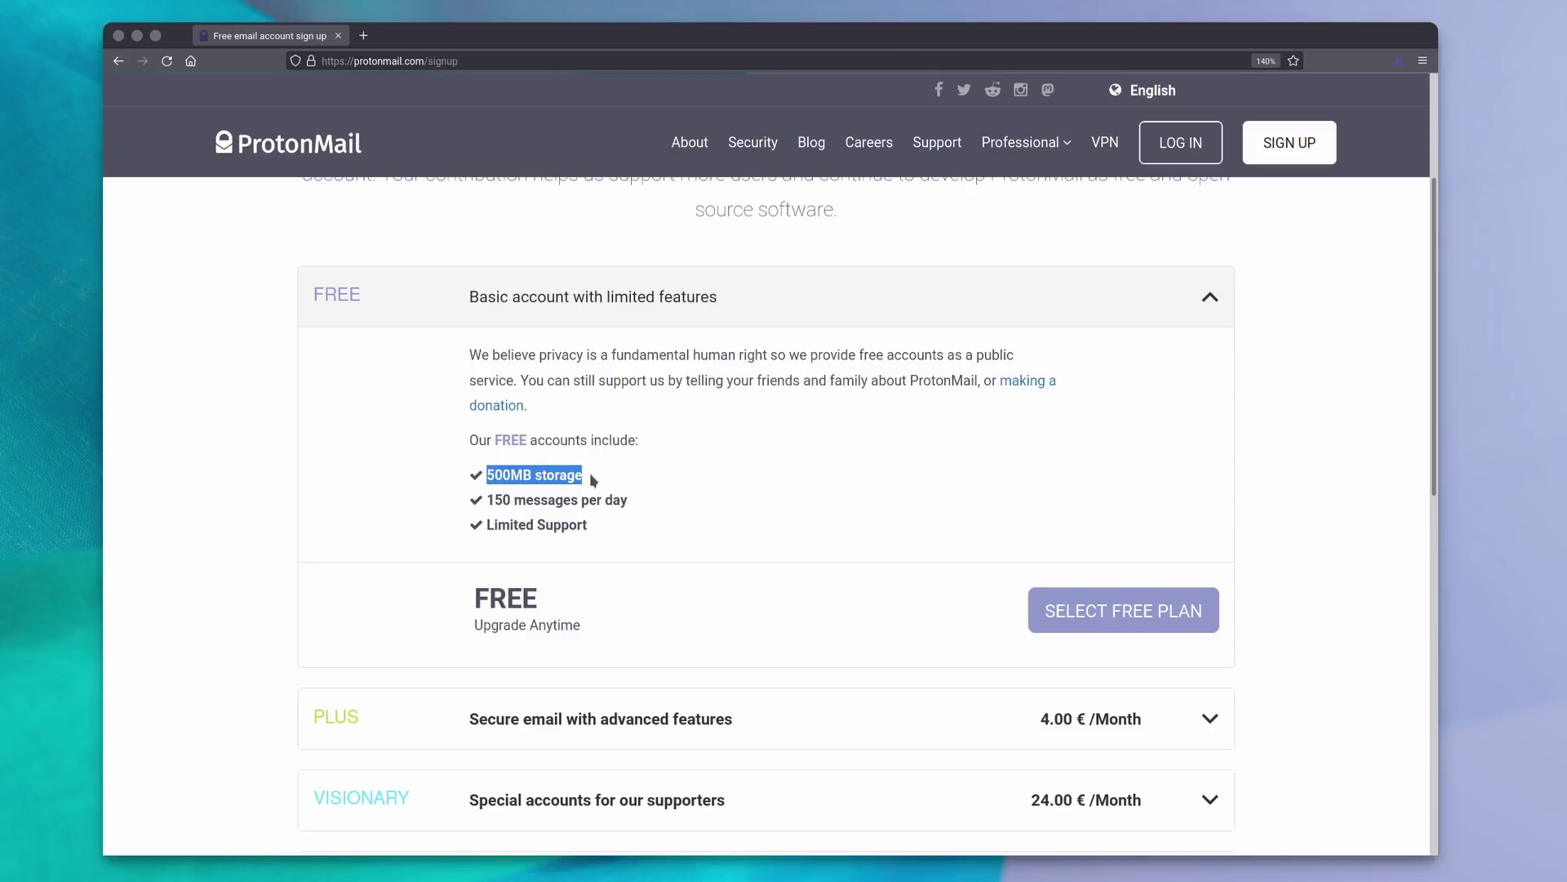
pyautogui.moveTo(488, 498); pyautogui.dragTo(631, 507)
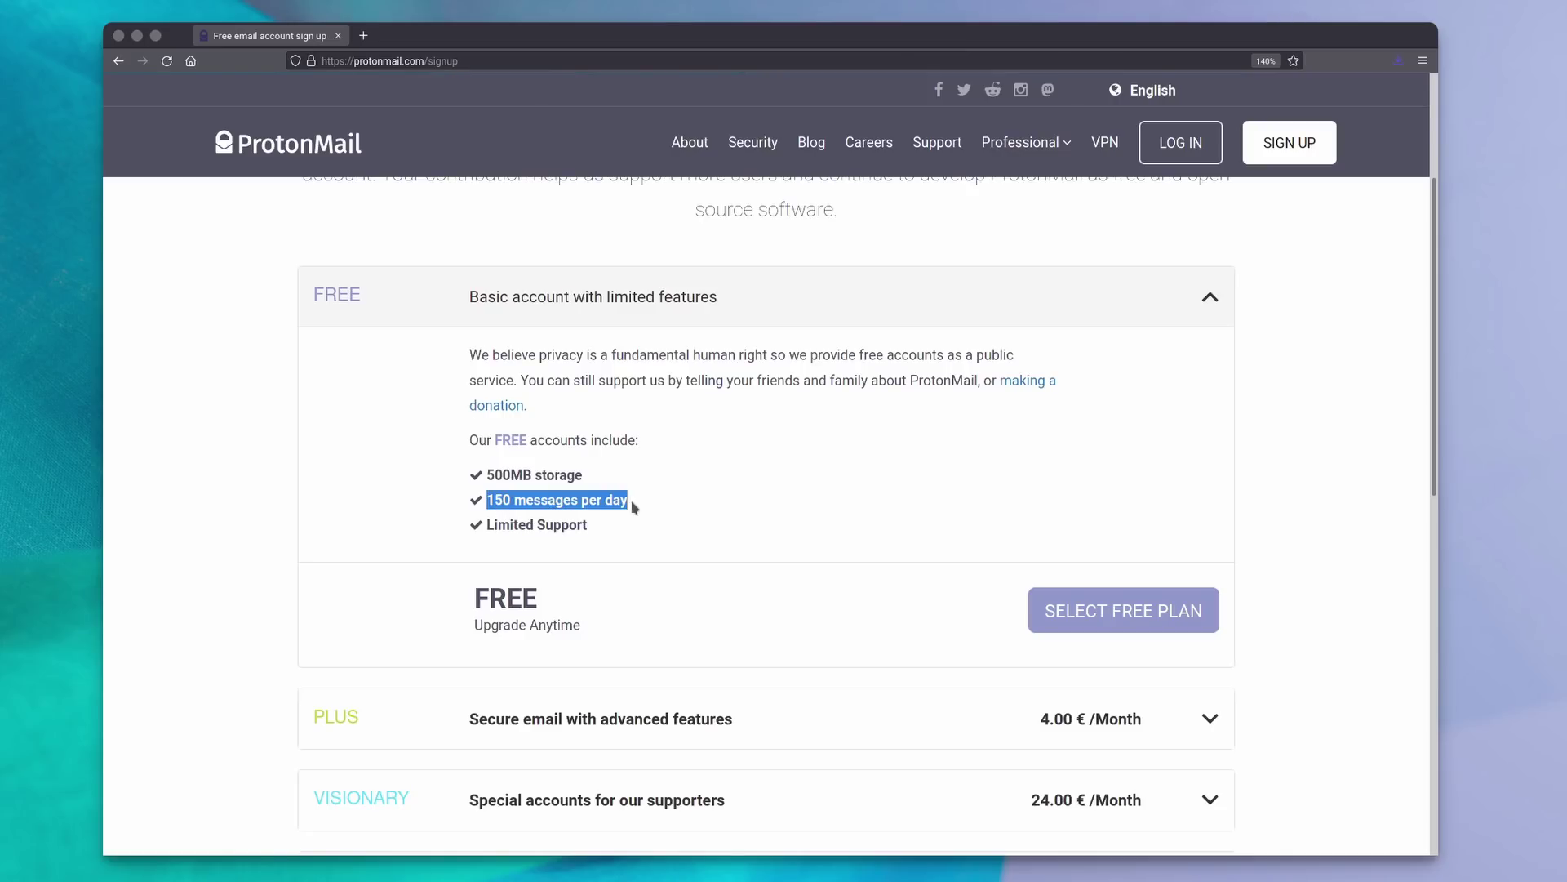
pyautogui.moveTo(488, 524); pyautogui.dragTo(600, 524)
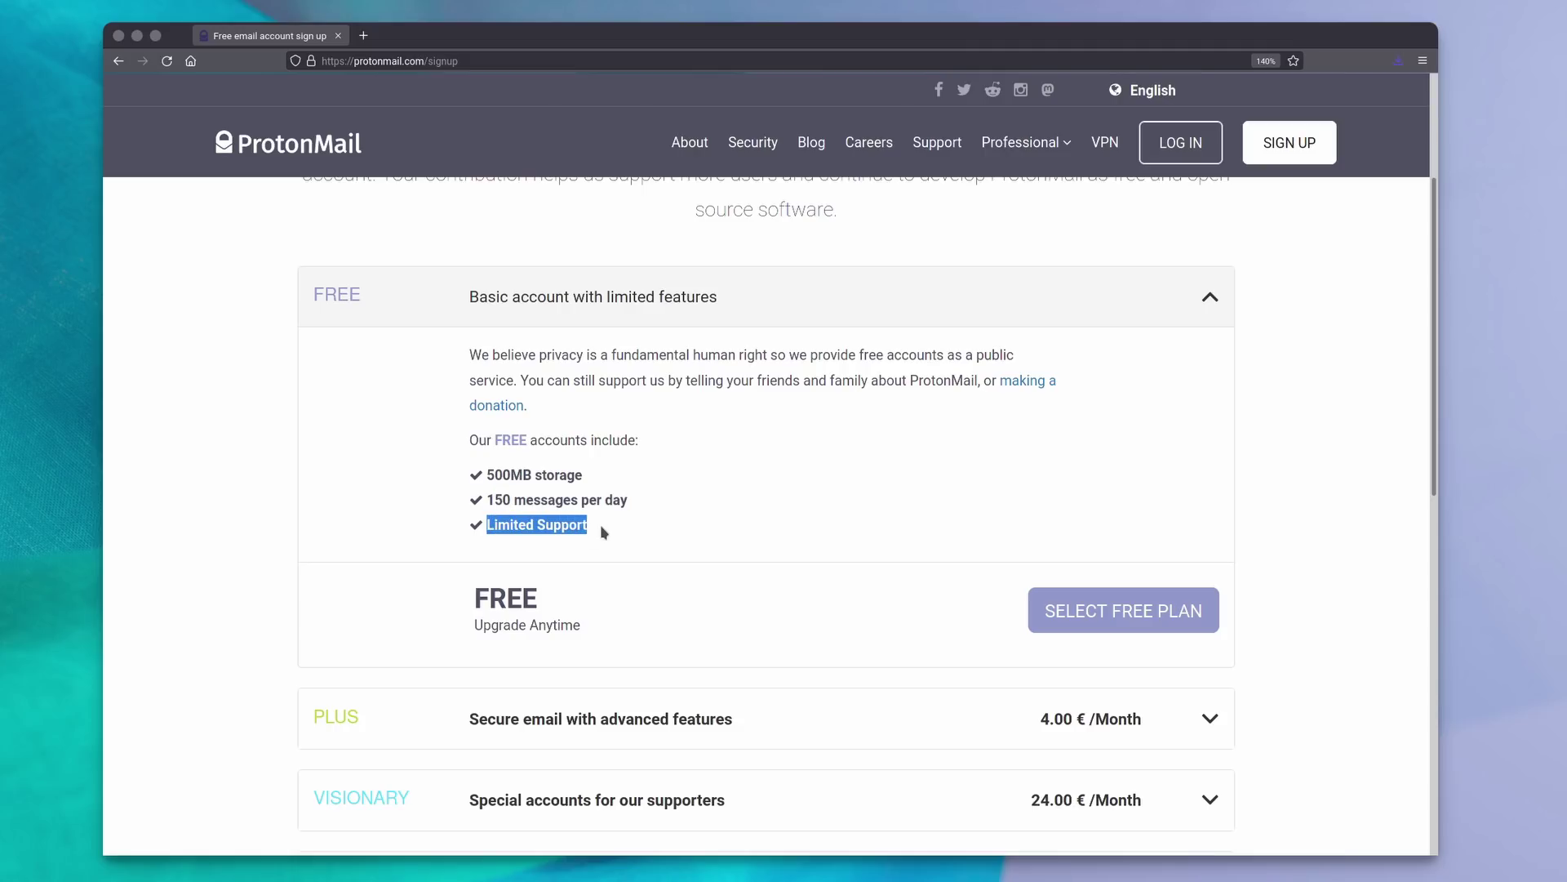
pyautogui.click(675, 513)
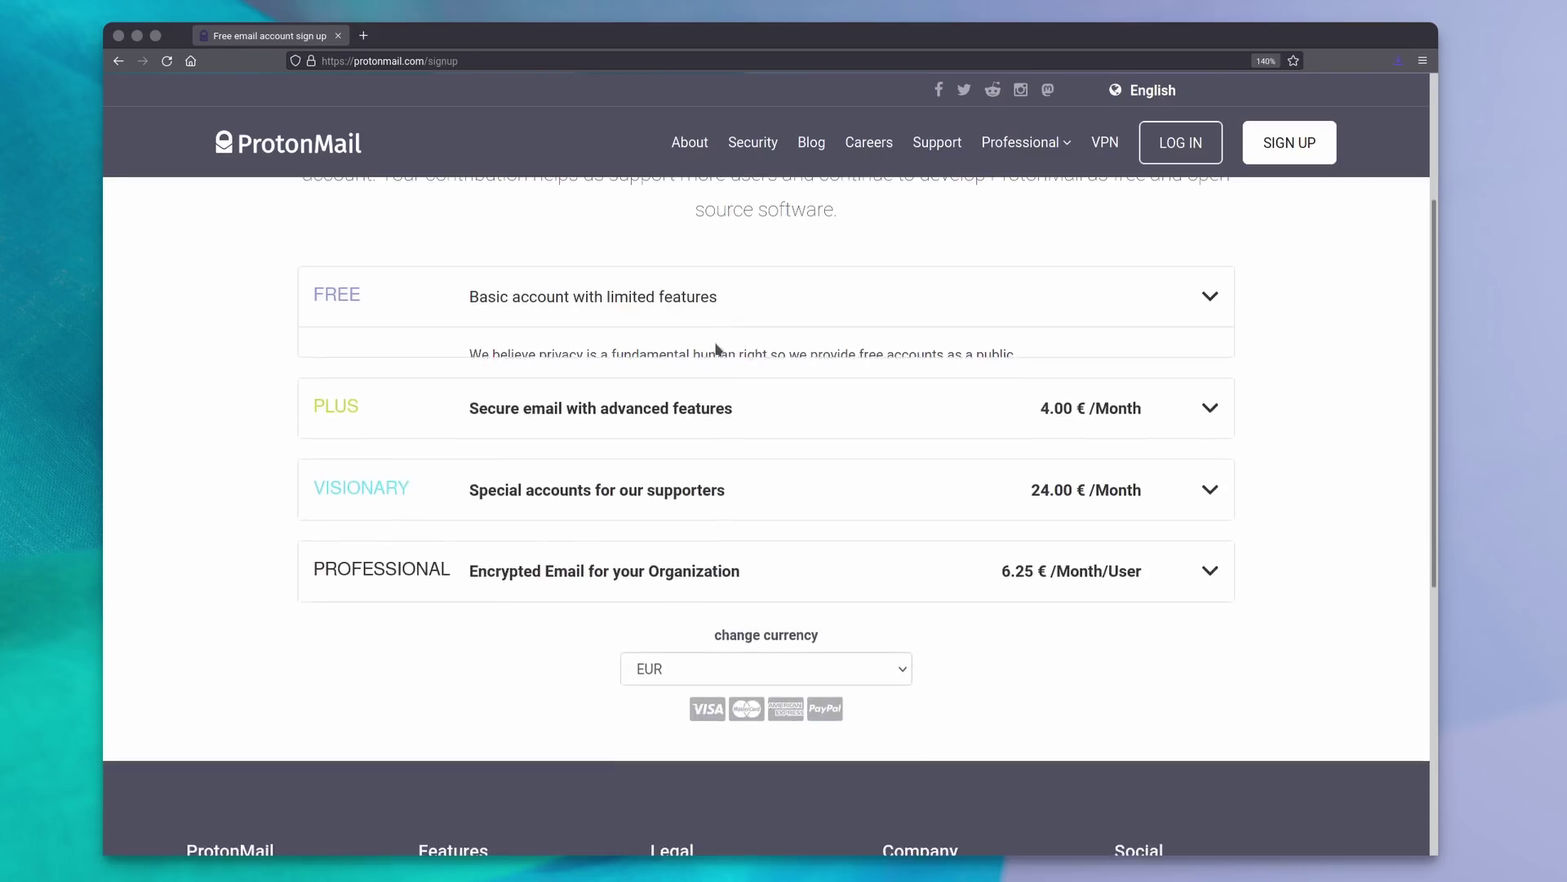
# Expand the Plus plan and highlight its list of features.
pyautogui.click(706, 392)
pyautogui.scroll(-3, 848, 409)
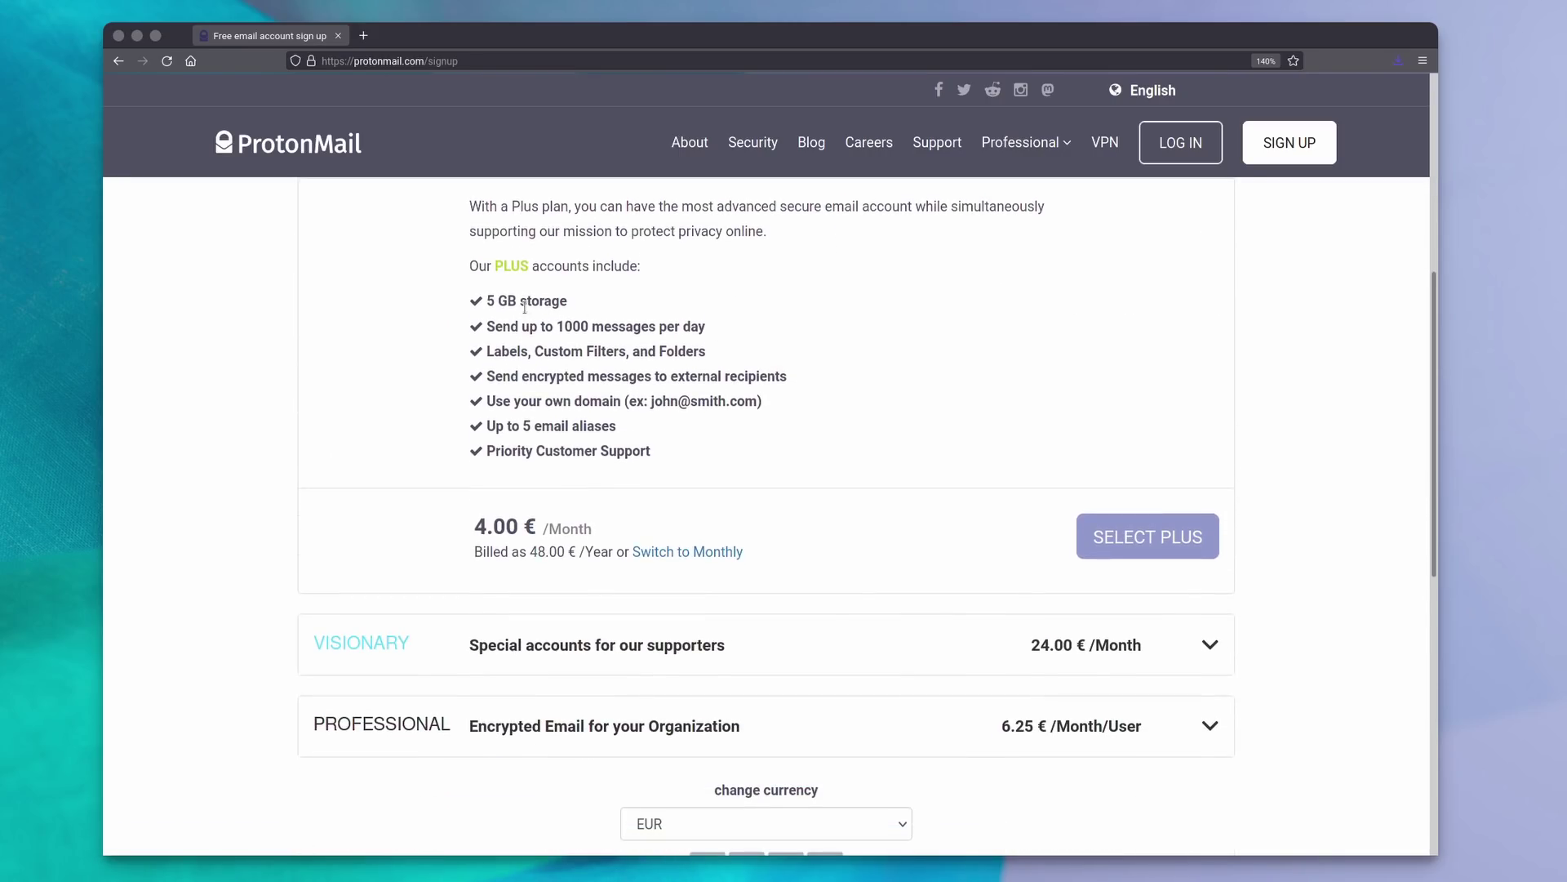
pyautogui.scroll(2, 490, 301)
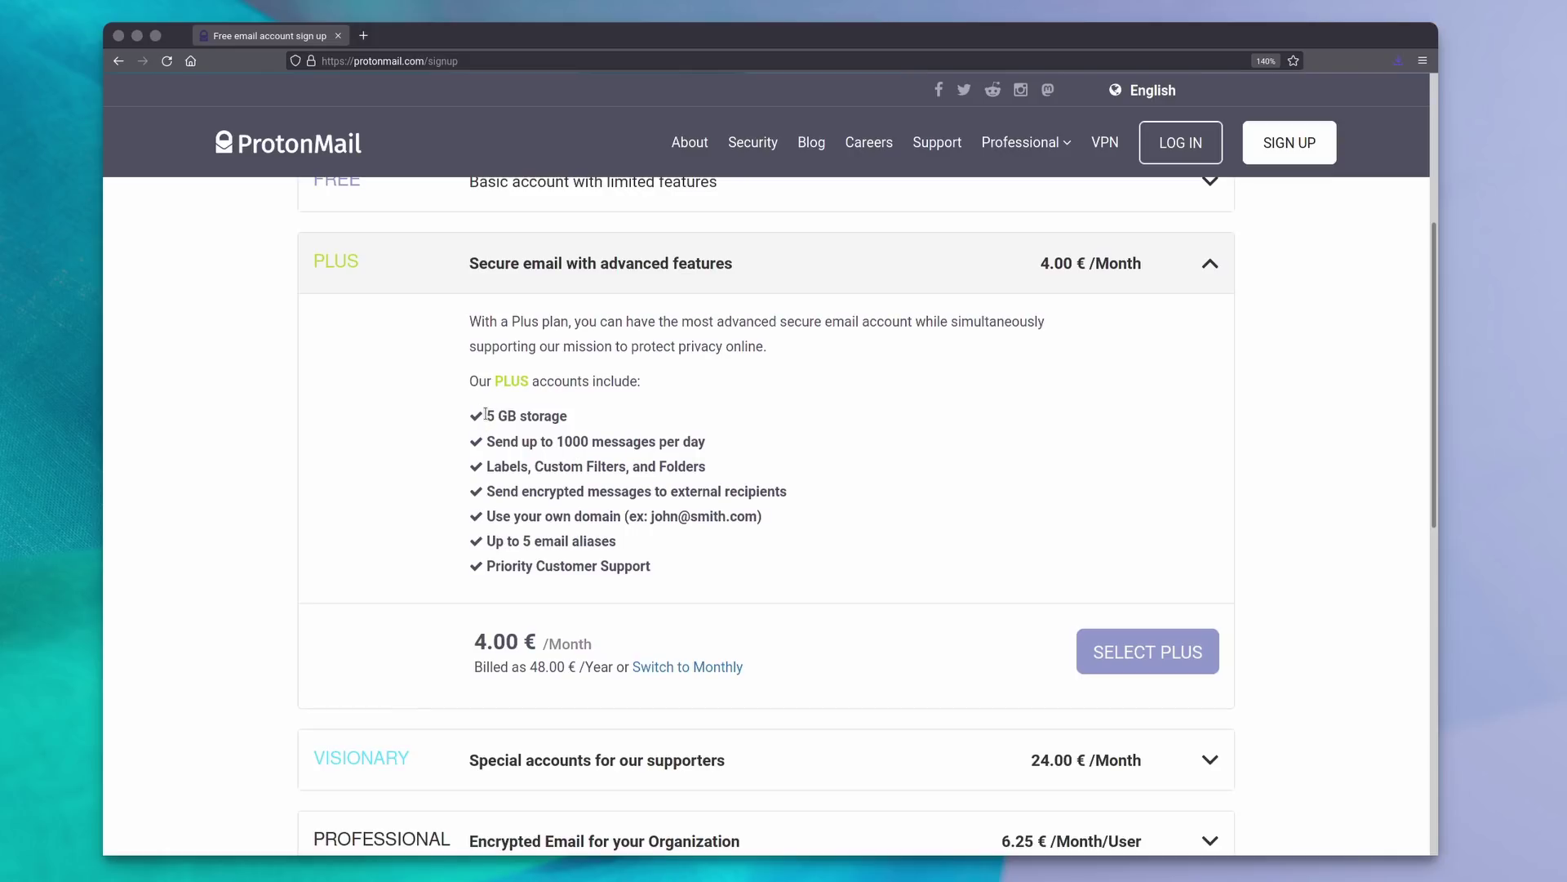
pyautogui.moveTo(486, 415); pyautogui.dragTo(801, 572)
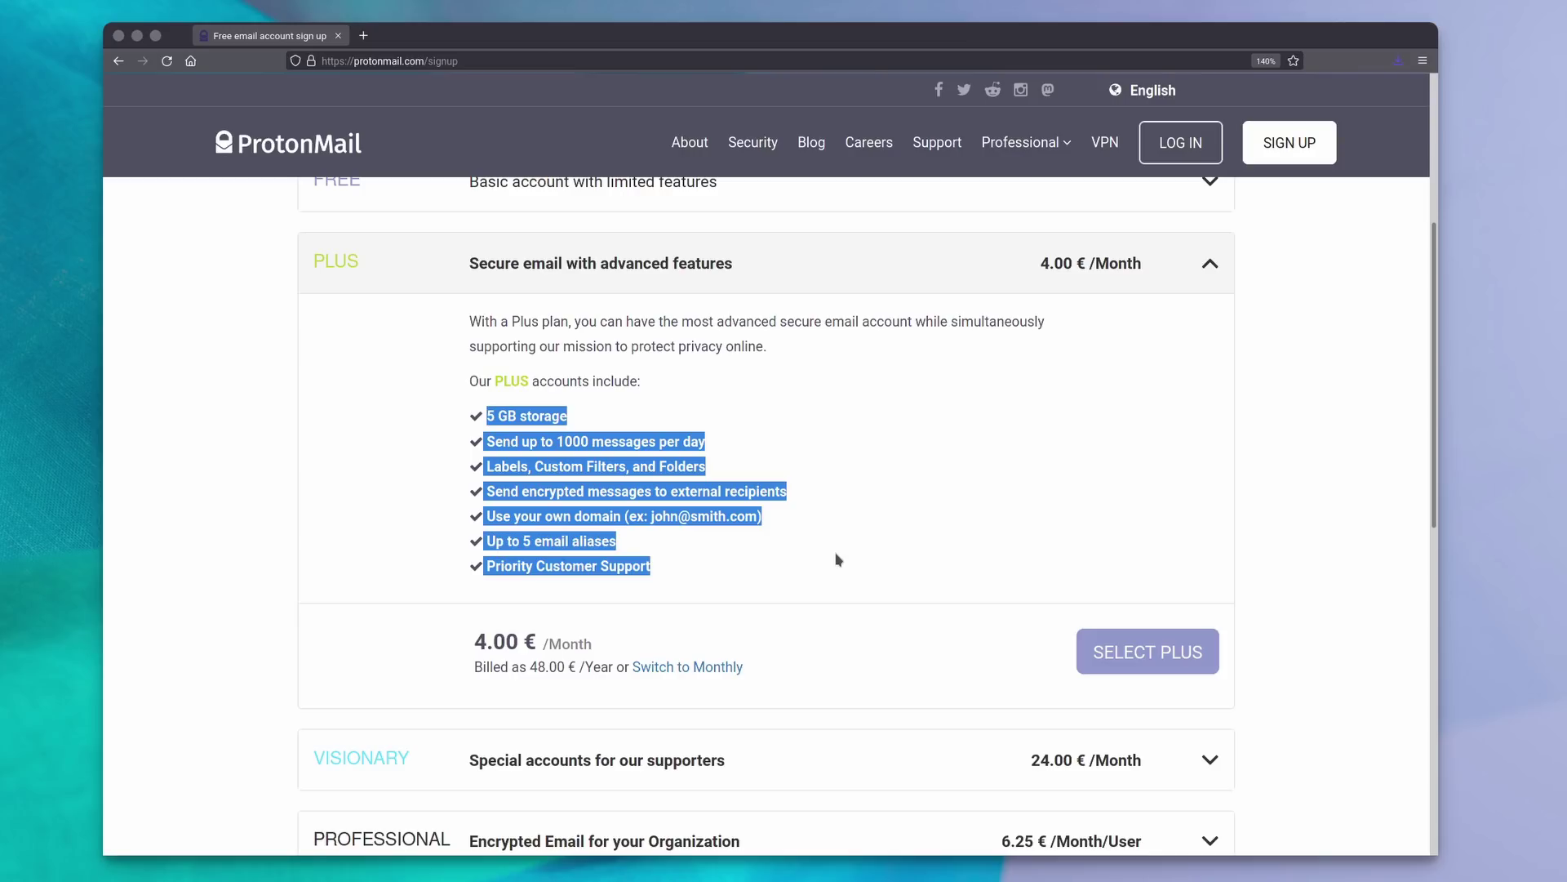
# Expand the Visionary plan and highlight its 20GB storage, 50 aliases, 10 domains and ProtonVPN lines.
pyautogui.click(572, 760)
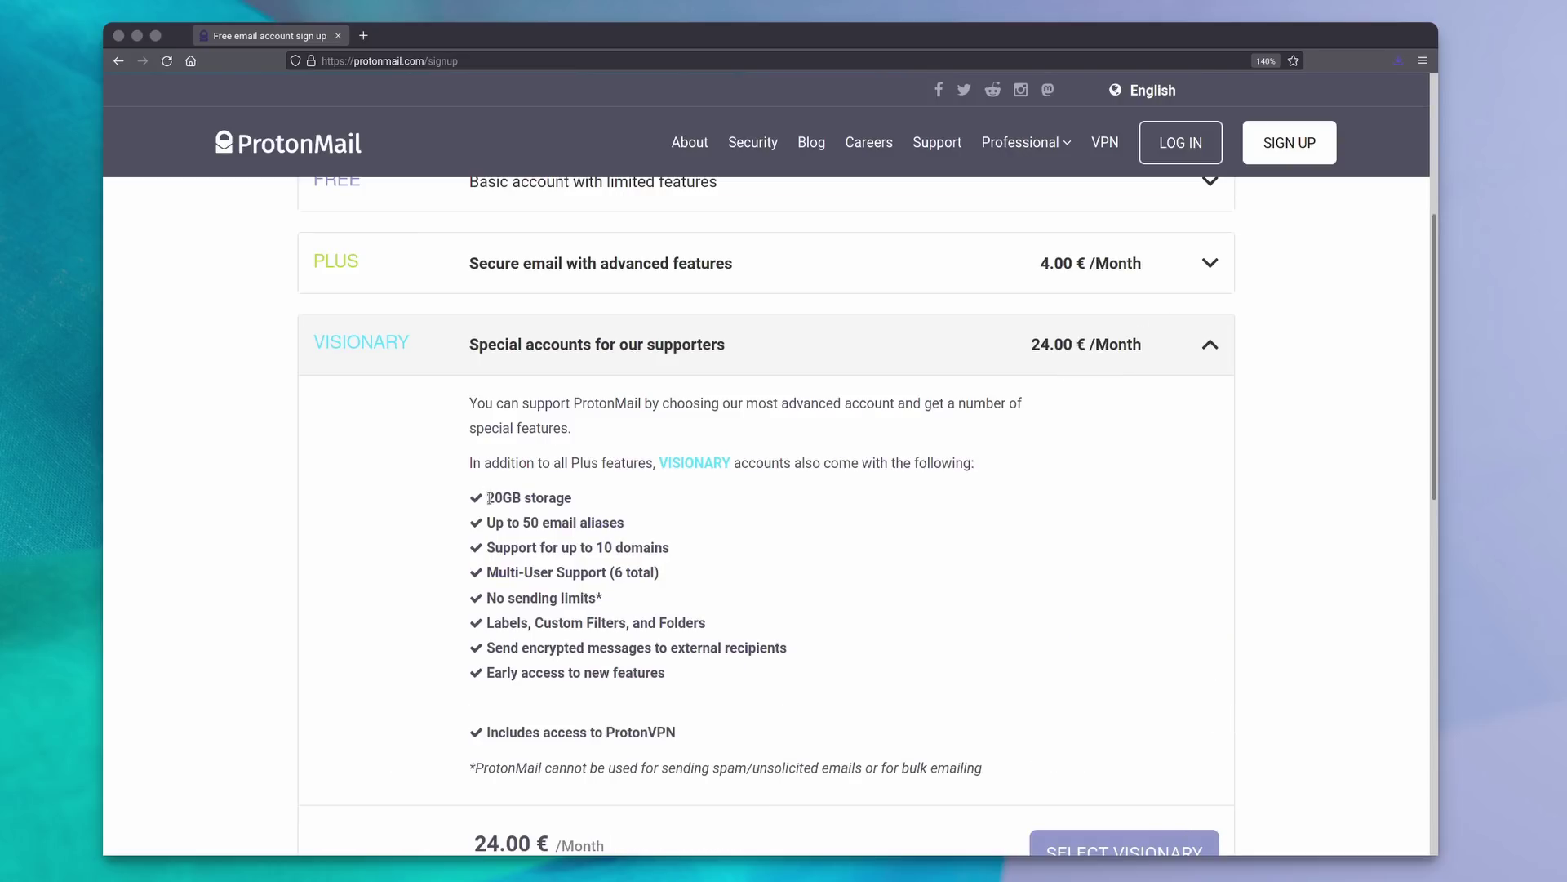
pyautogui.moveTo(509, 498); pyautogui.dragTo(572, 500)
pyautogui.tripleClick(492, 521)
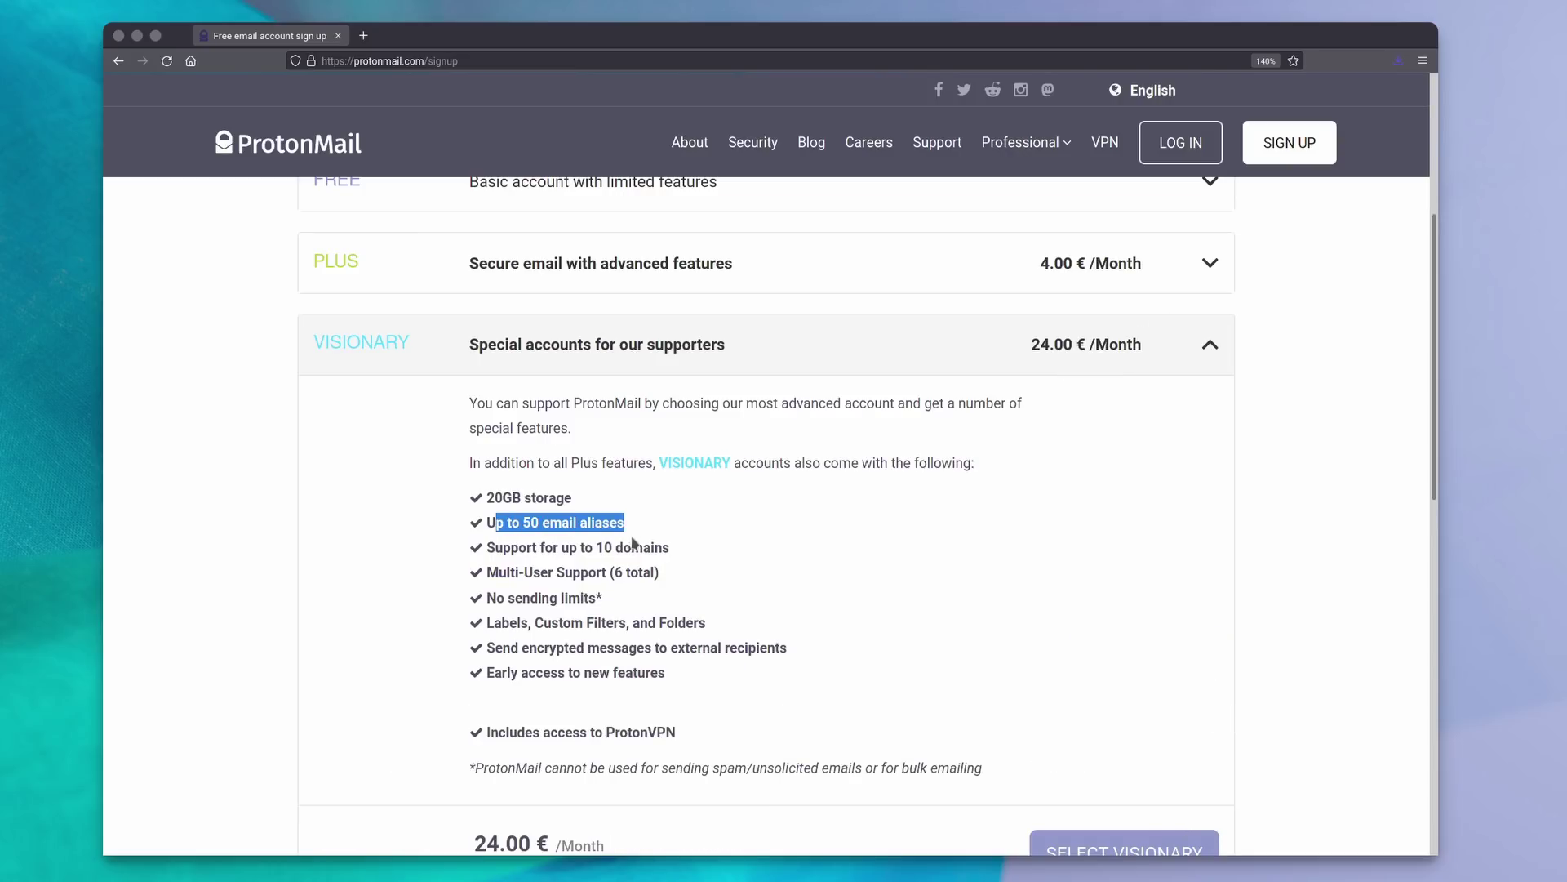
pyautogui.tripleClick(588, 547)
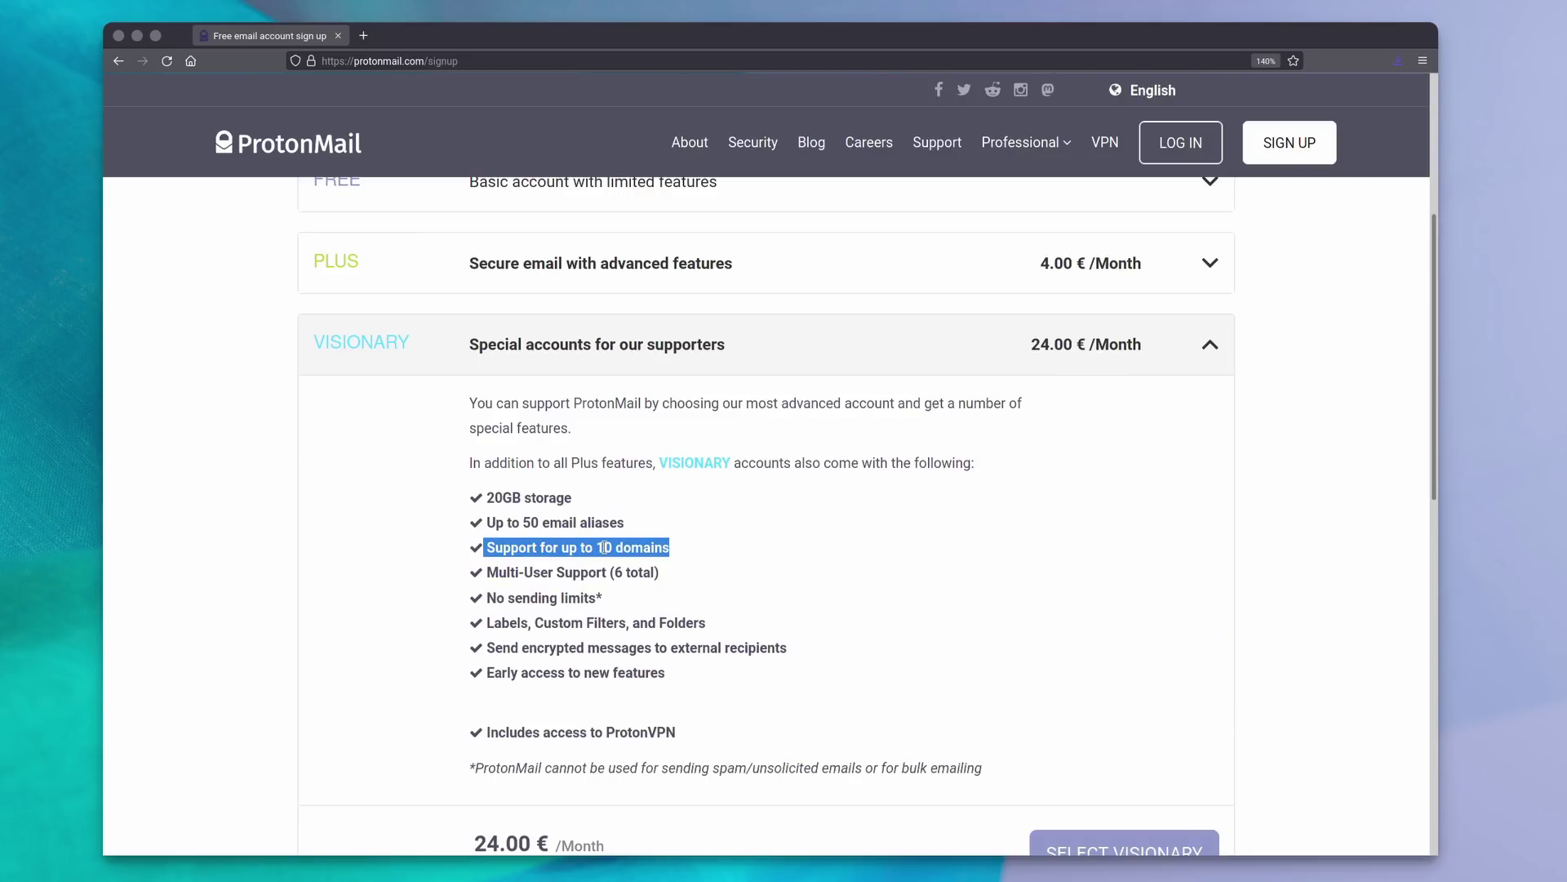
pyautogui.click(604, 547)
pyautogui.moveTo(490, 729); pyautogui.dragTo(698, 739)
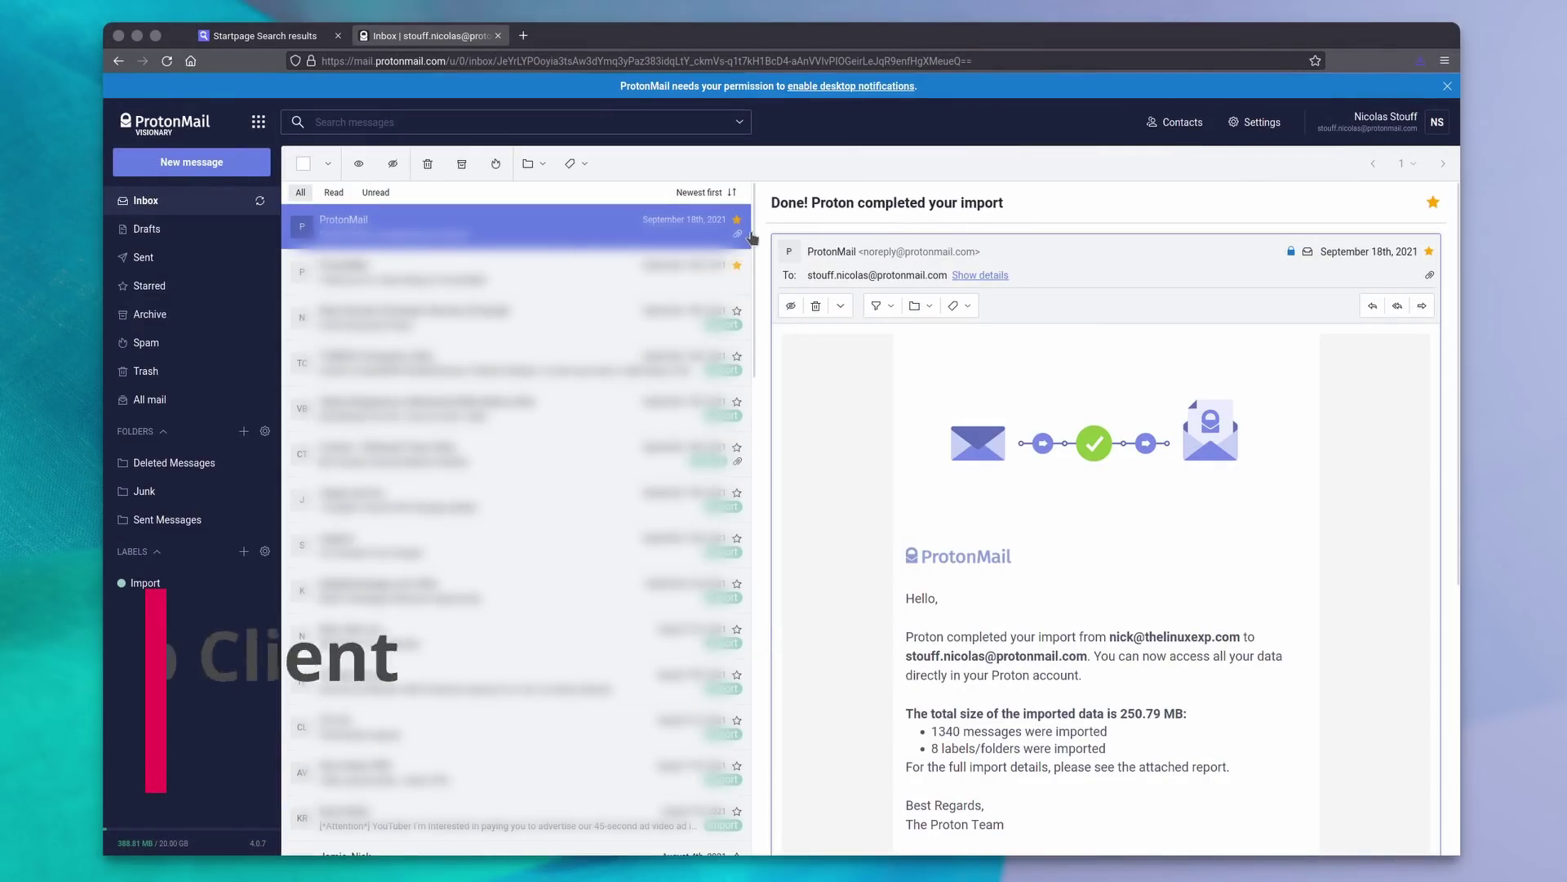
pyautogui.scroll(-5, 743, 390)
pyautogui.scroll(-3, 741, 392)
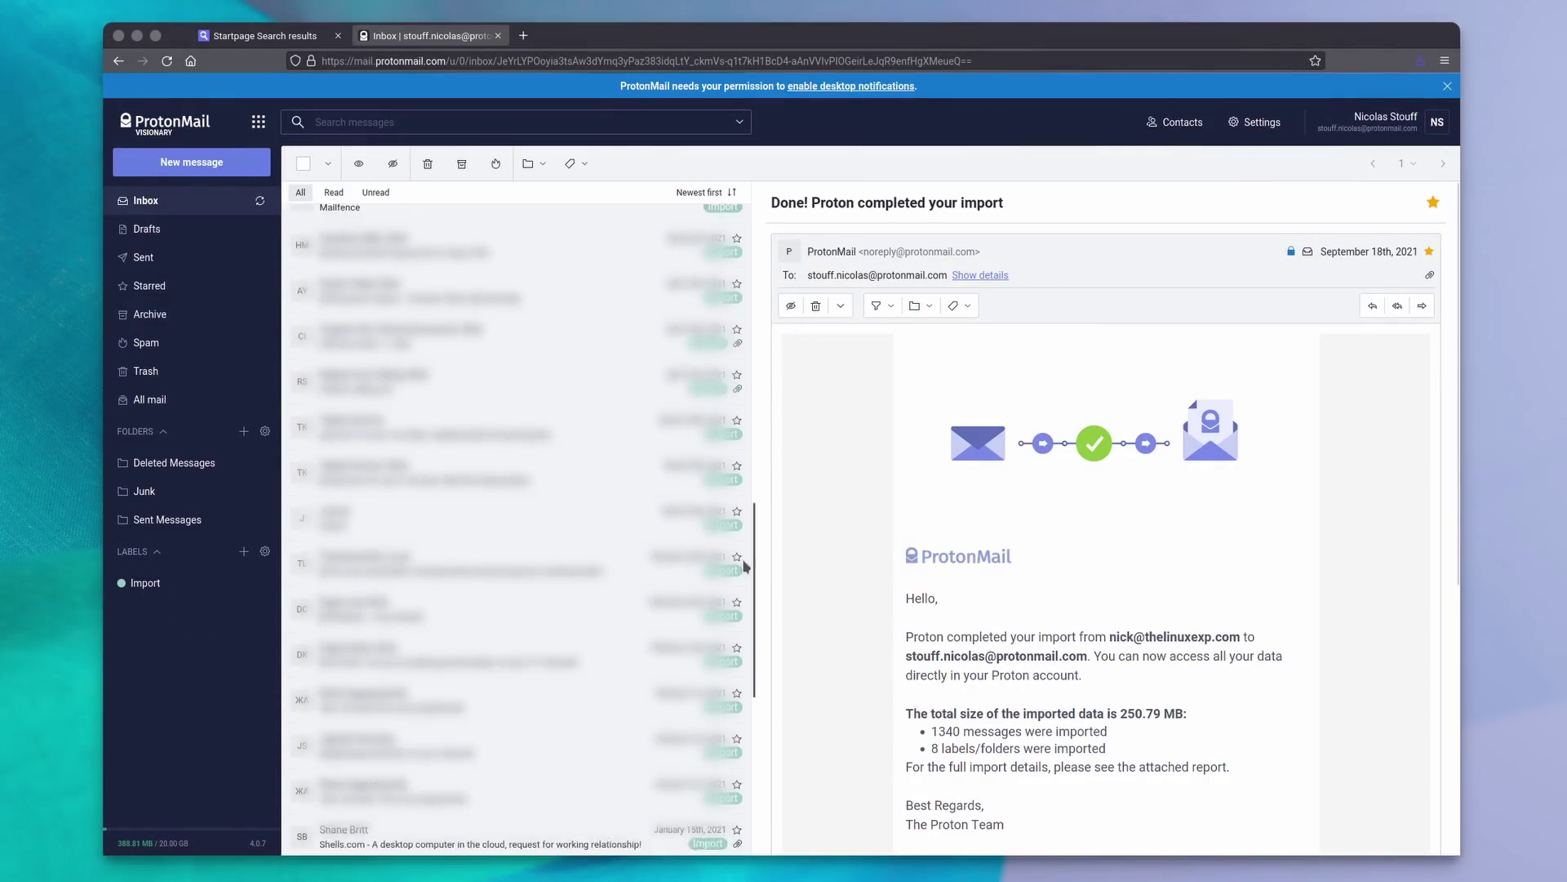
pyautogui.scroll(8, 737, 408)
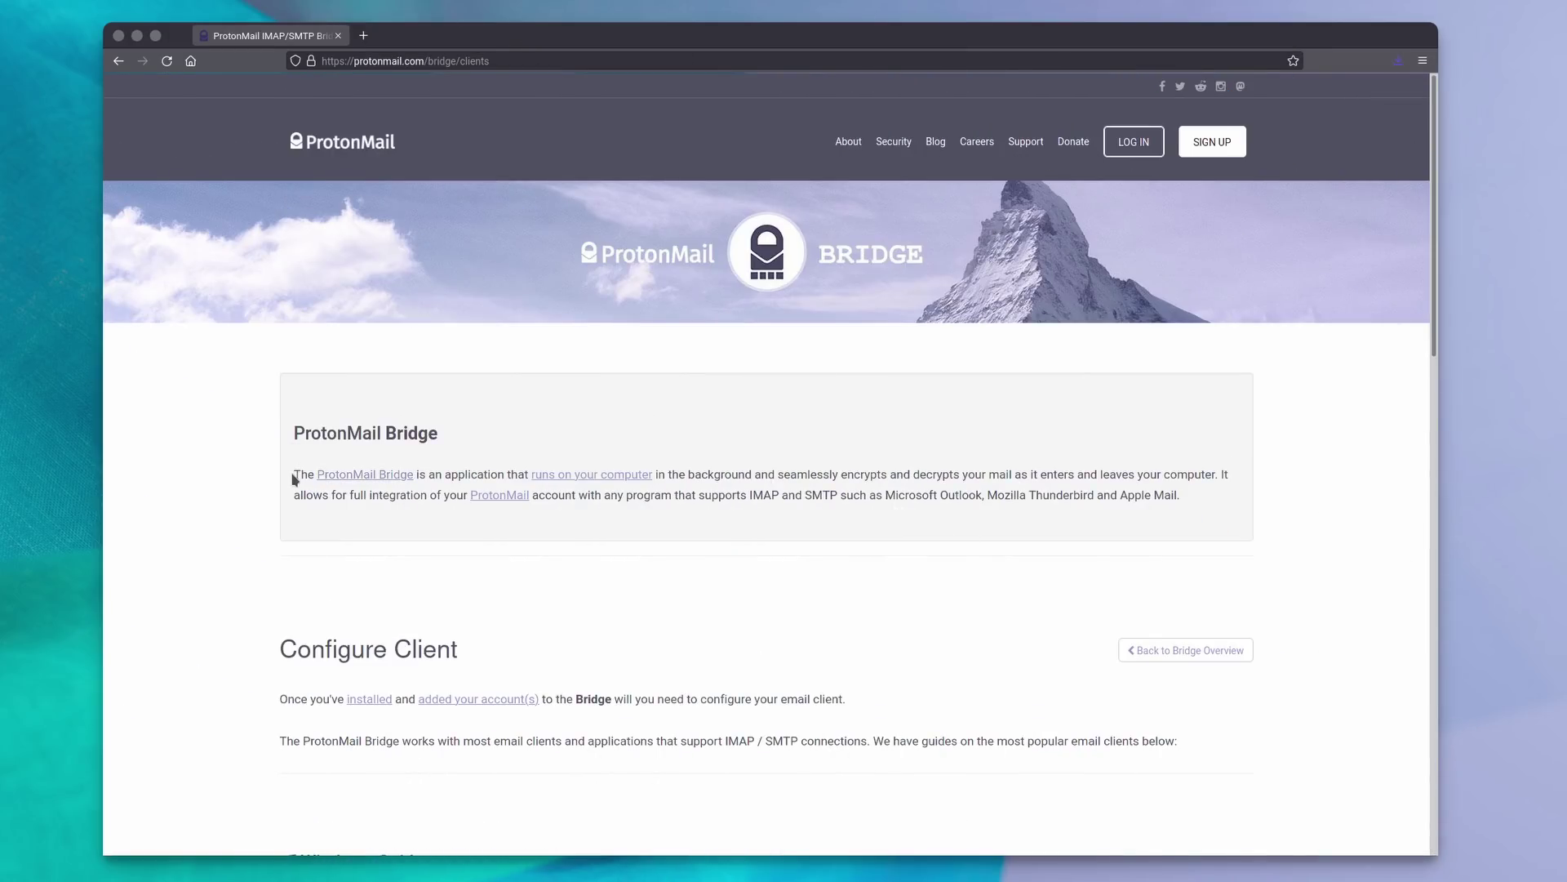
pyautogui.moveTo(295, 475); pyautogui.dragTo(1018, 471)
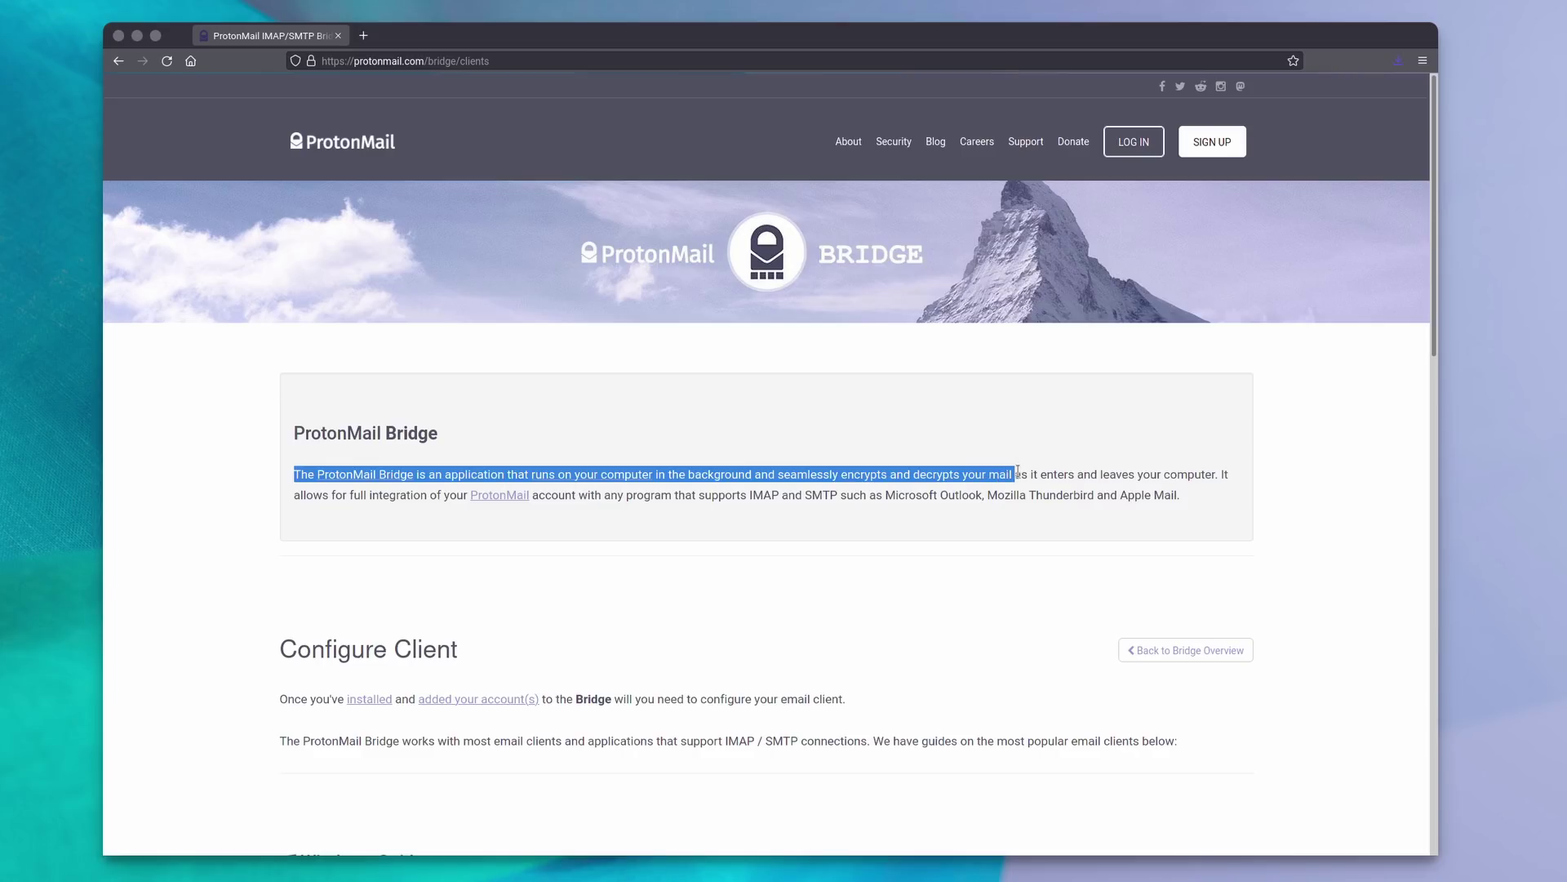
pyautogui.moveTo(1018, 472); pyautogui.dragTo(1176, 496)
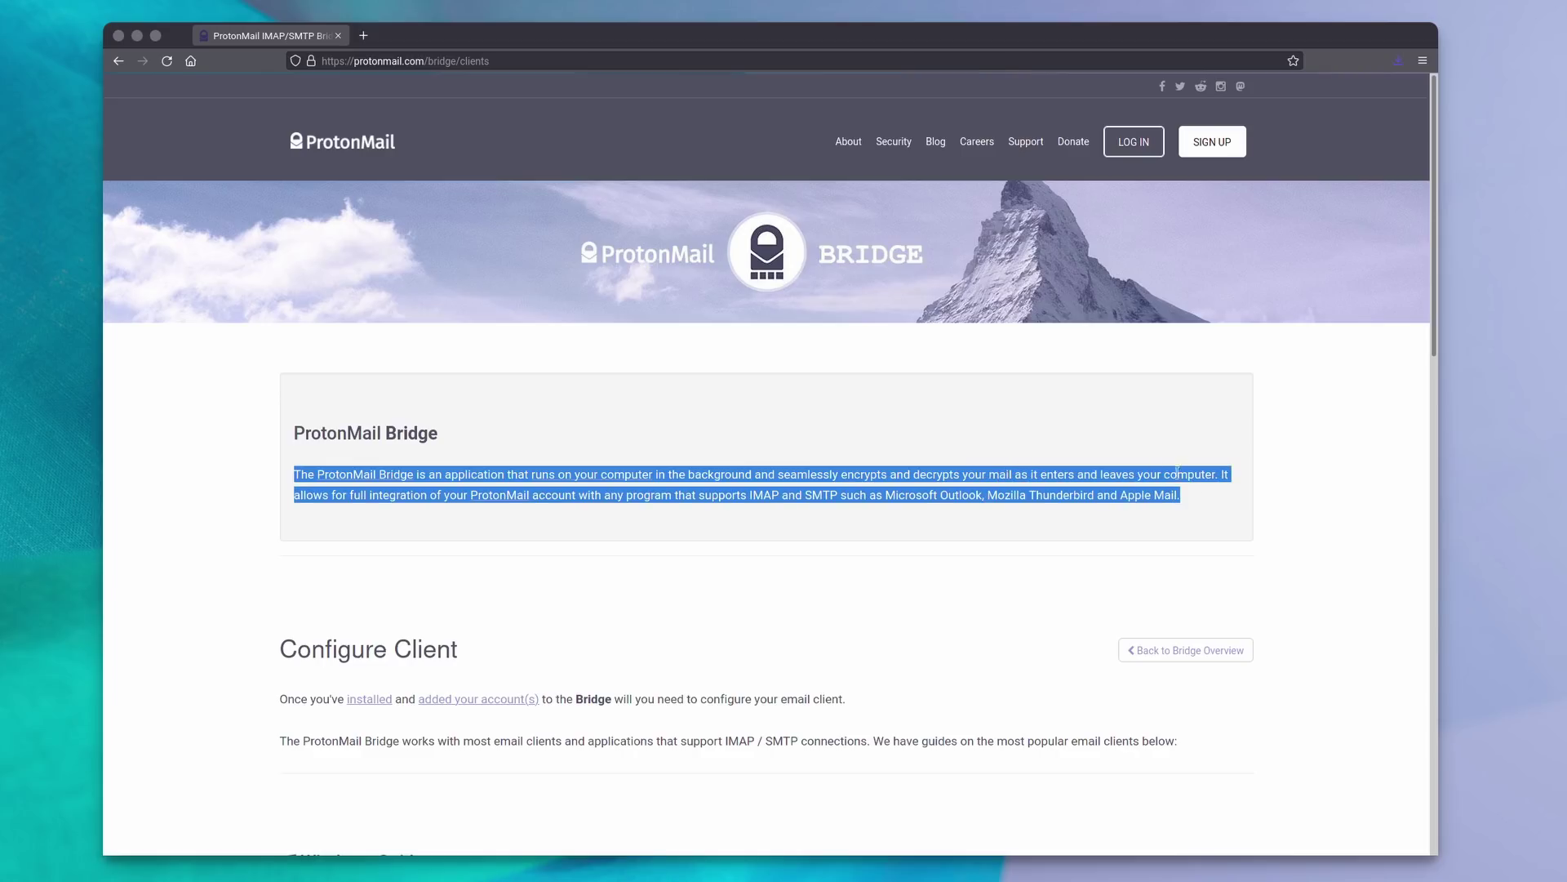
pyautogui.click(842, 491)
pyautogui.scroll(-5, 849, 506)
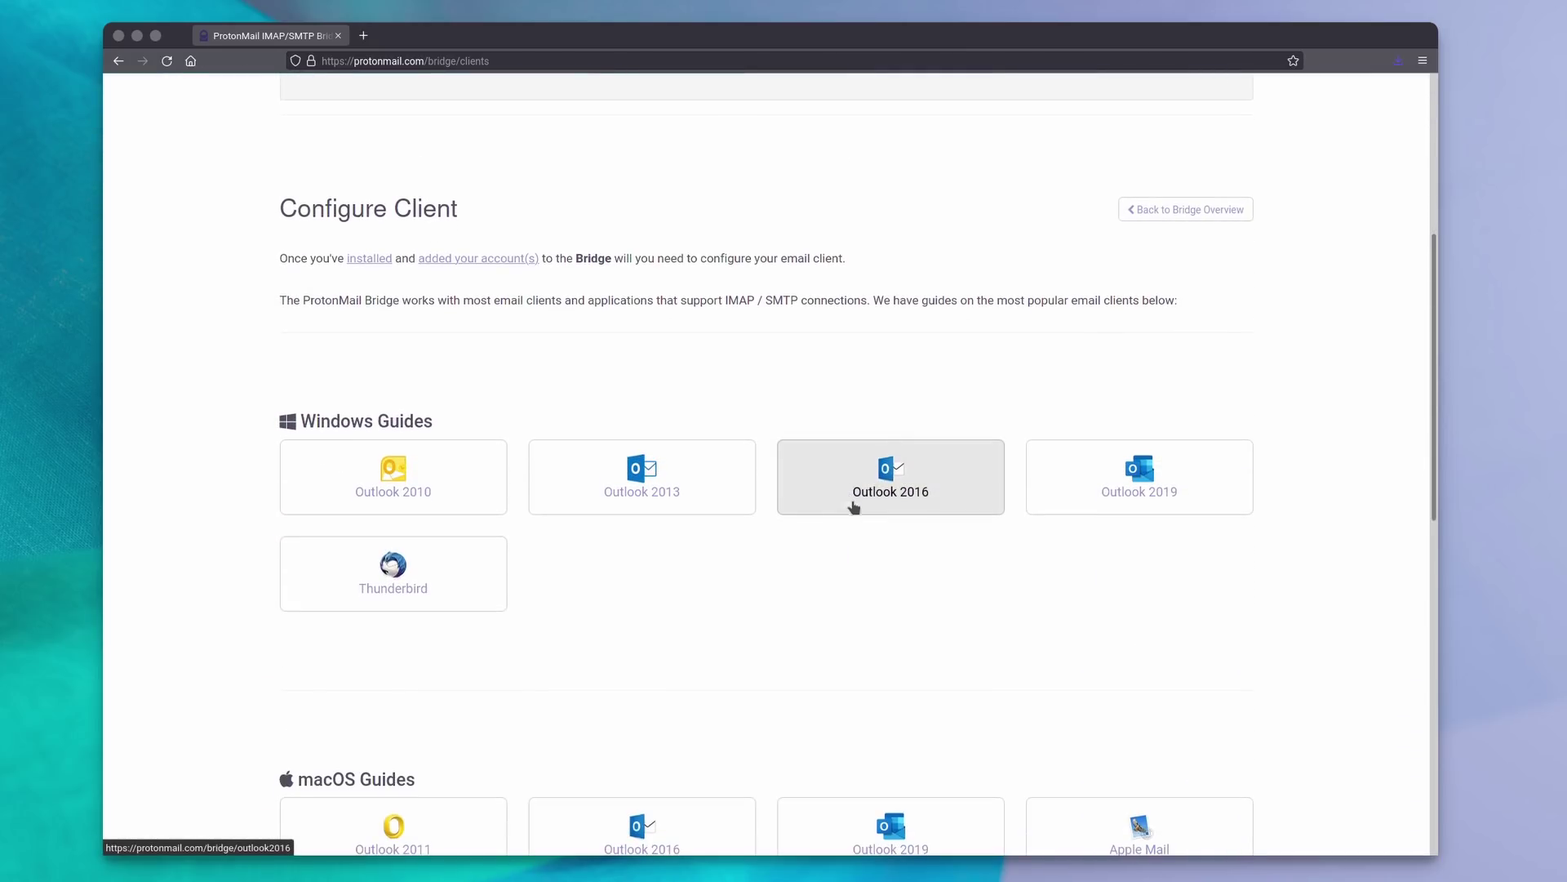
pyautogui.scroll(-7, 789, 588)
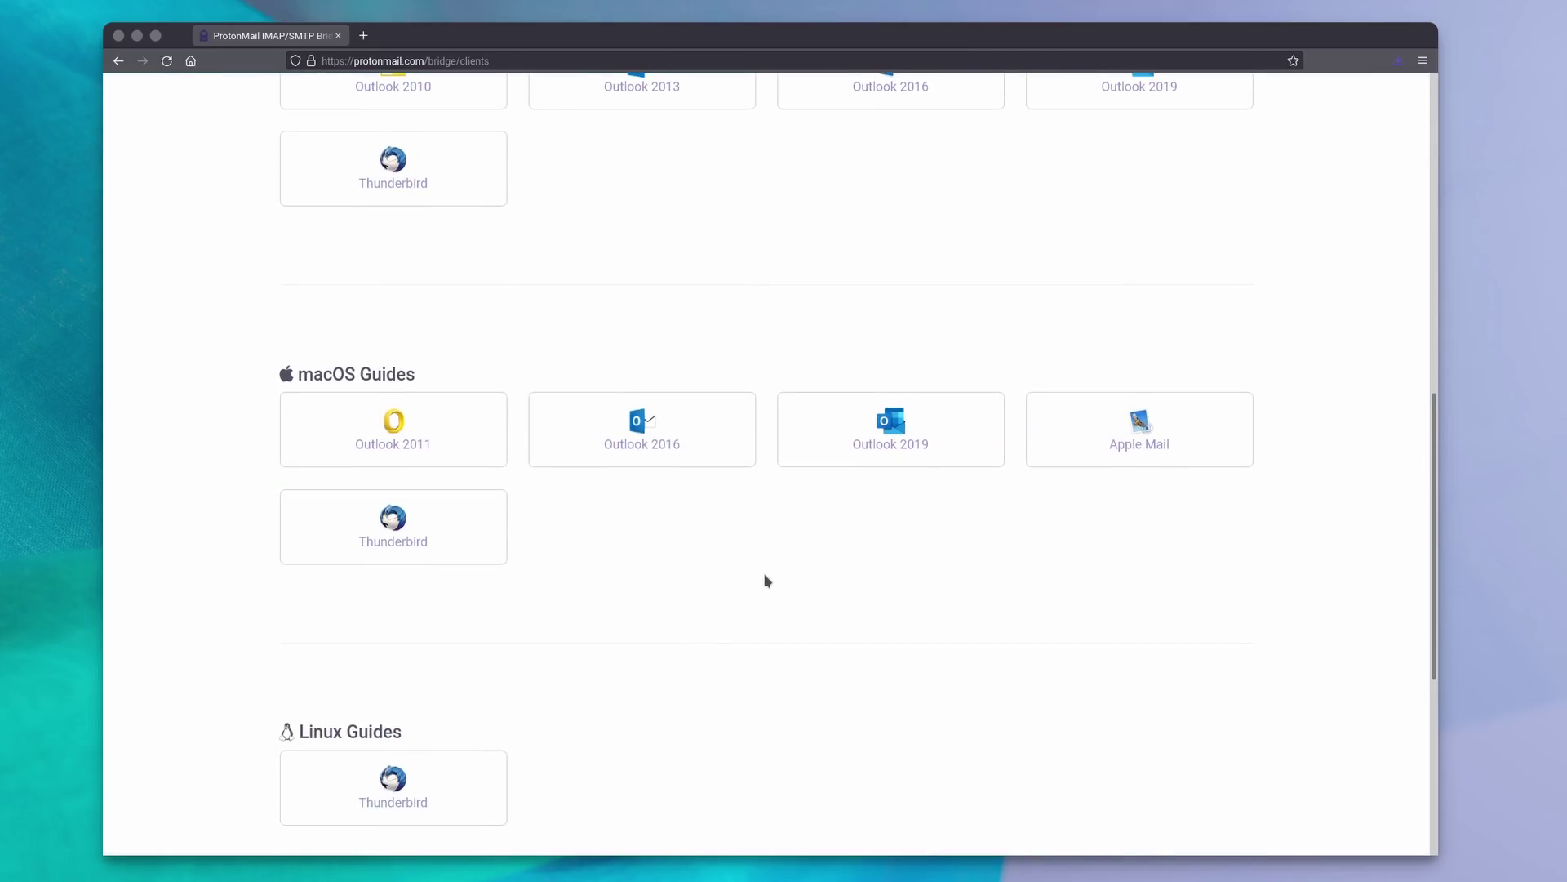
pyautogui.scroll(-2, 792, 539)
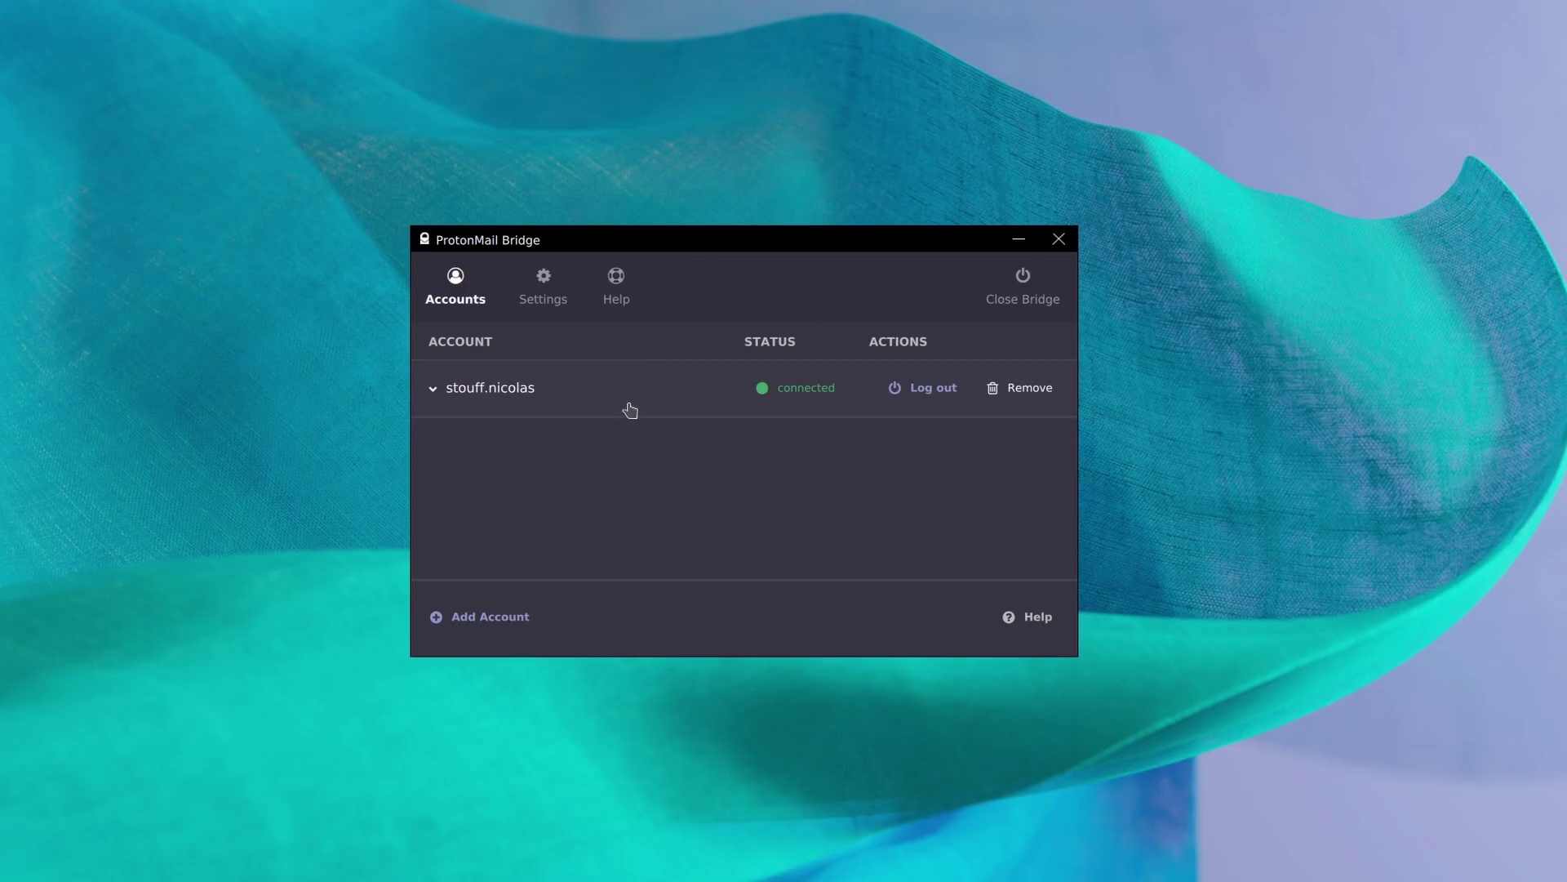
# Browse Bridge's advanced settings, then expand the connected account's mailbox options under Accounts.
pyautogui.click(545, 295)
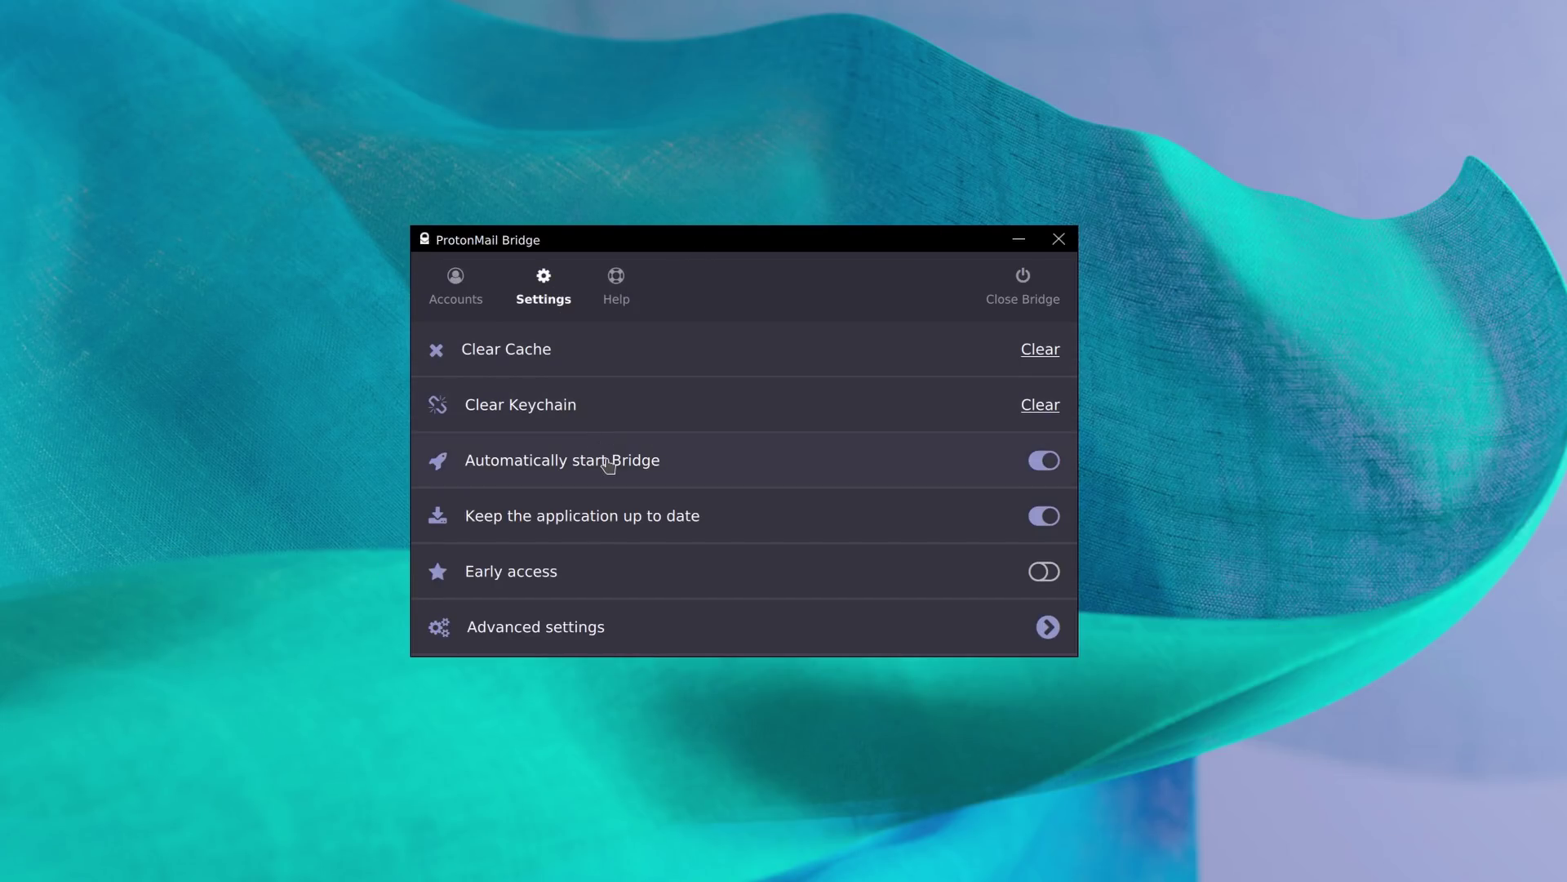
pyautogui.click(611, 636)
pyautogui.scroll(-3, 997, 422)
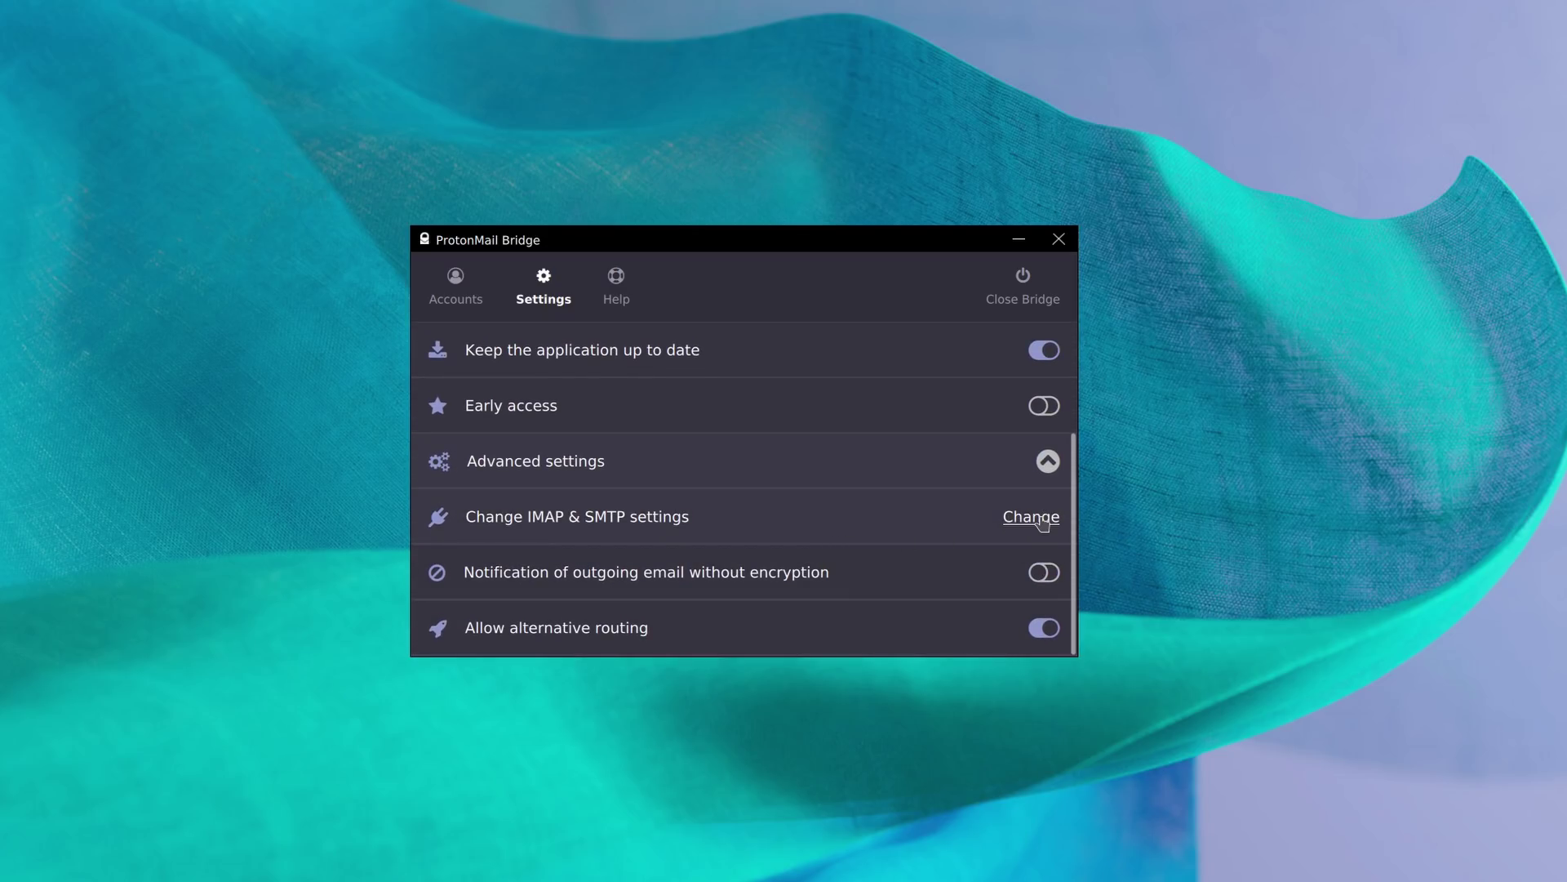
pyautogui.scroll(5, 605, 396)
pyautogui.click(457, 287)
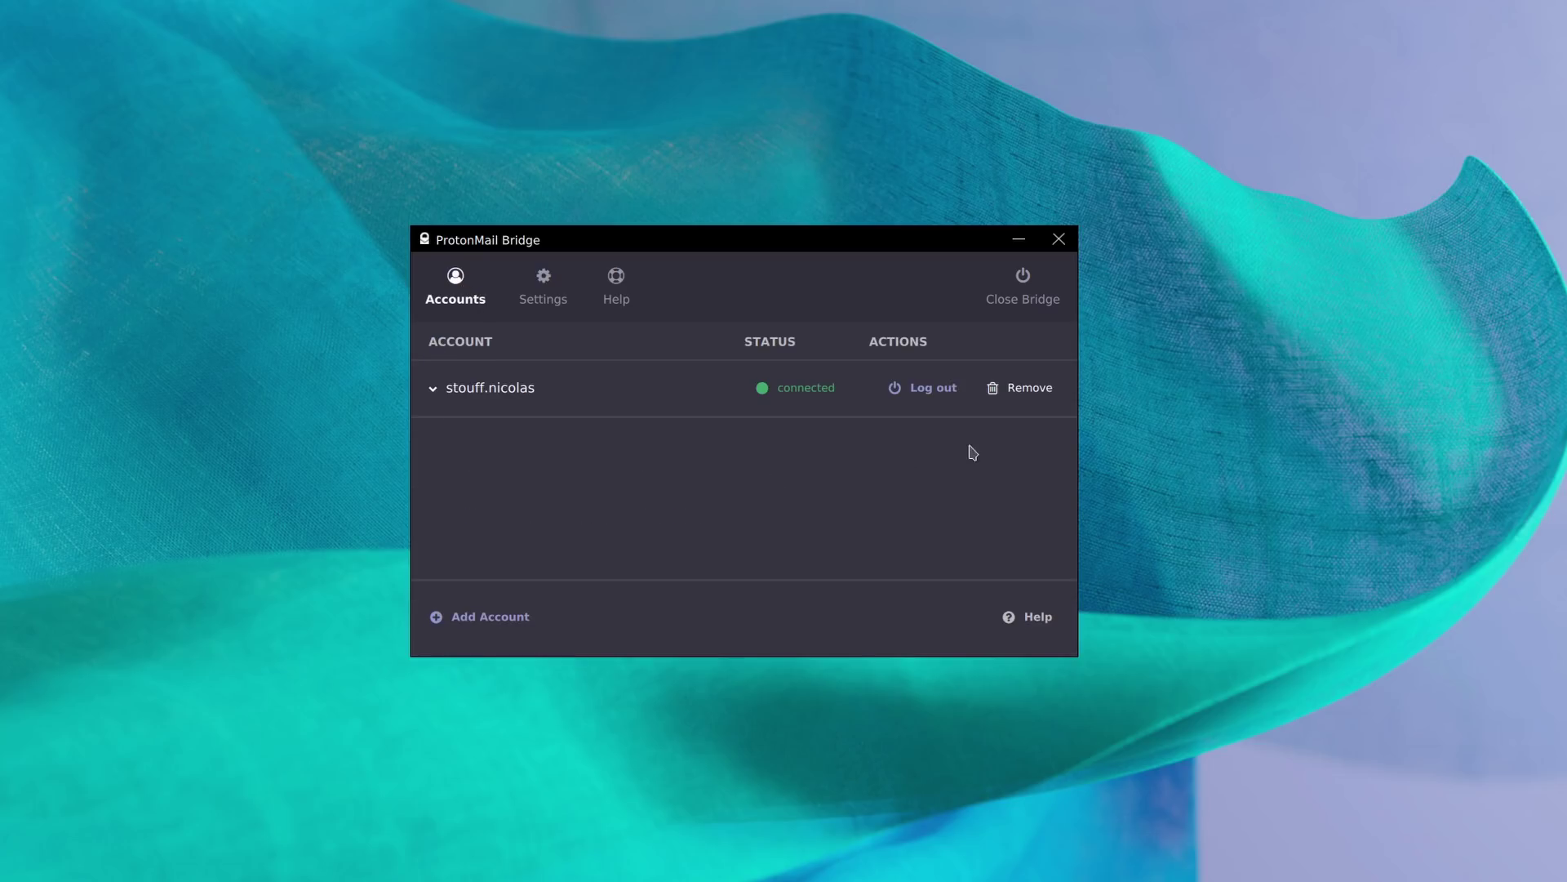
pyautogui.click(535, 385)
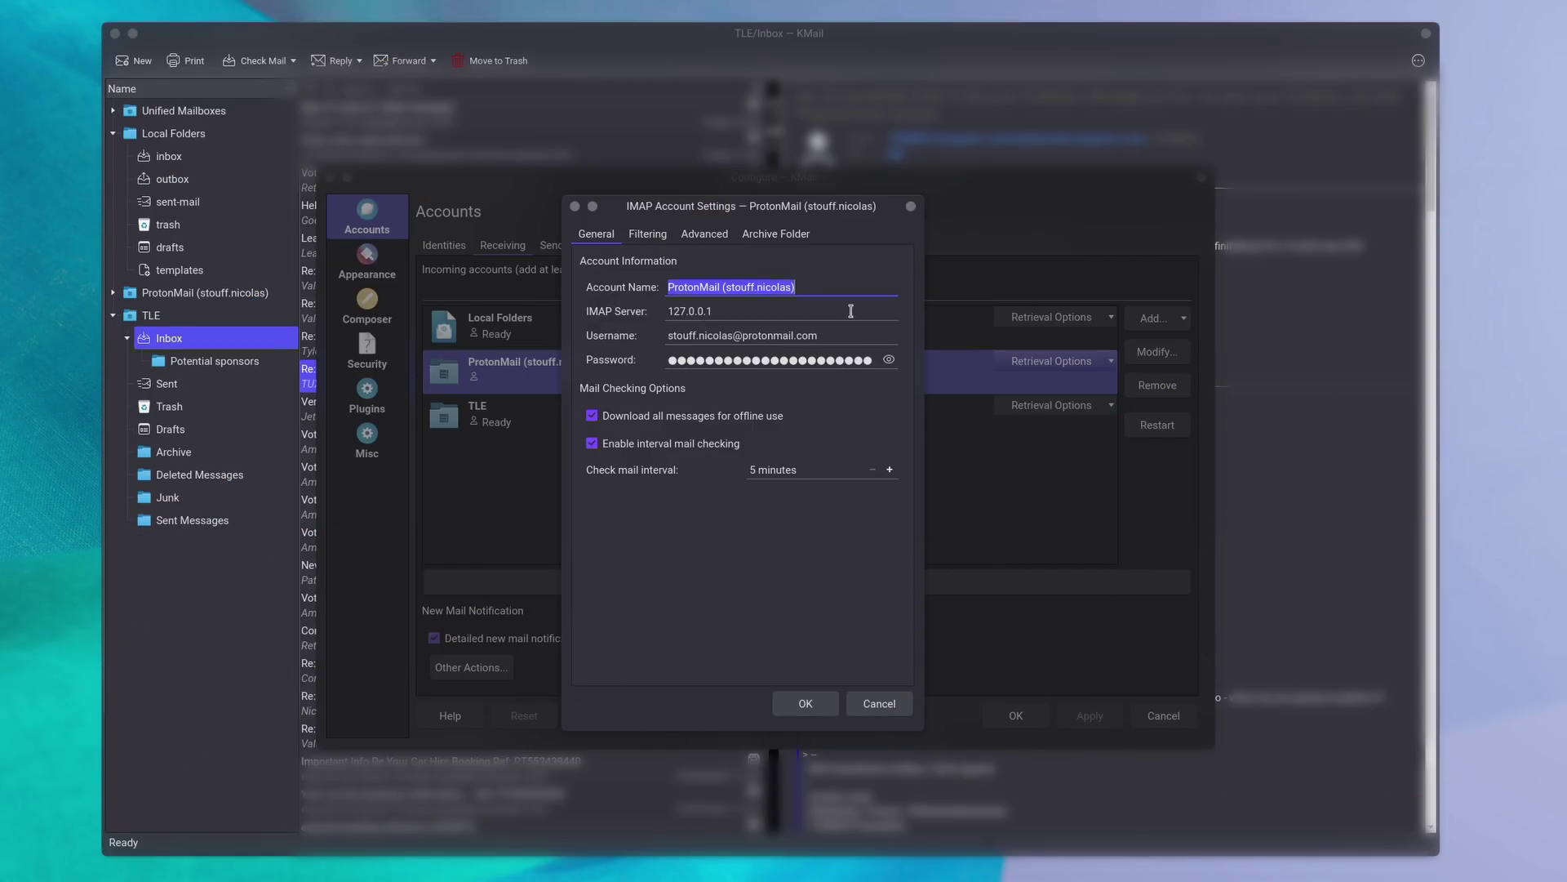
# Review the Filtering and Advanced tabs and set the account's Archive Folder to Archive.
pyautogui.click(649, 235)
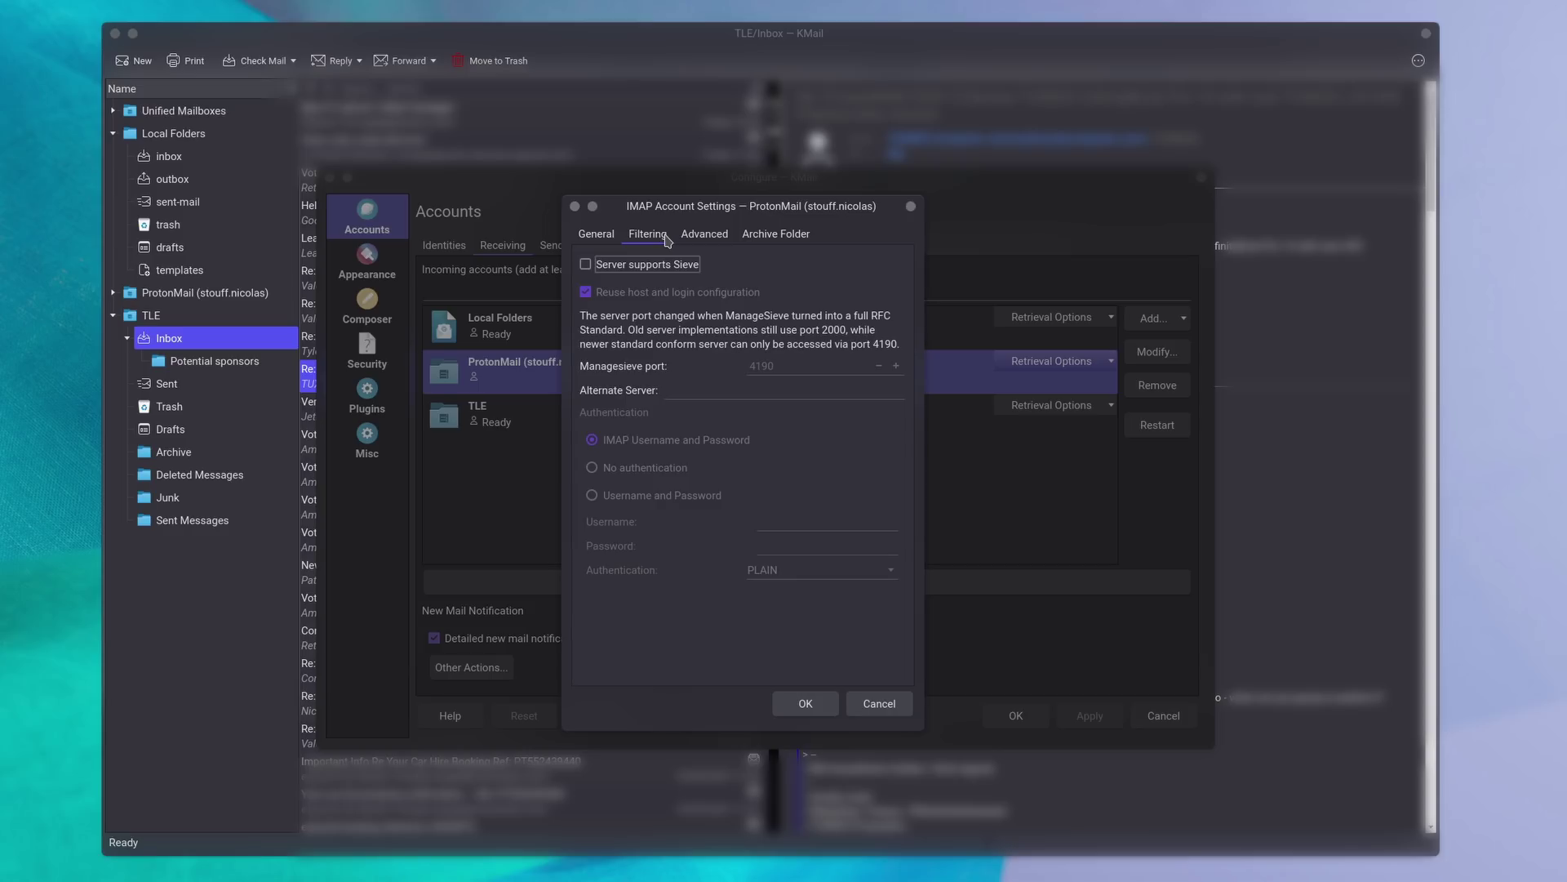
pyautogui.click(704, 237)
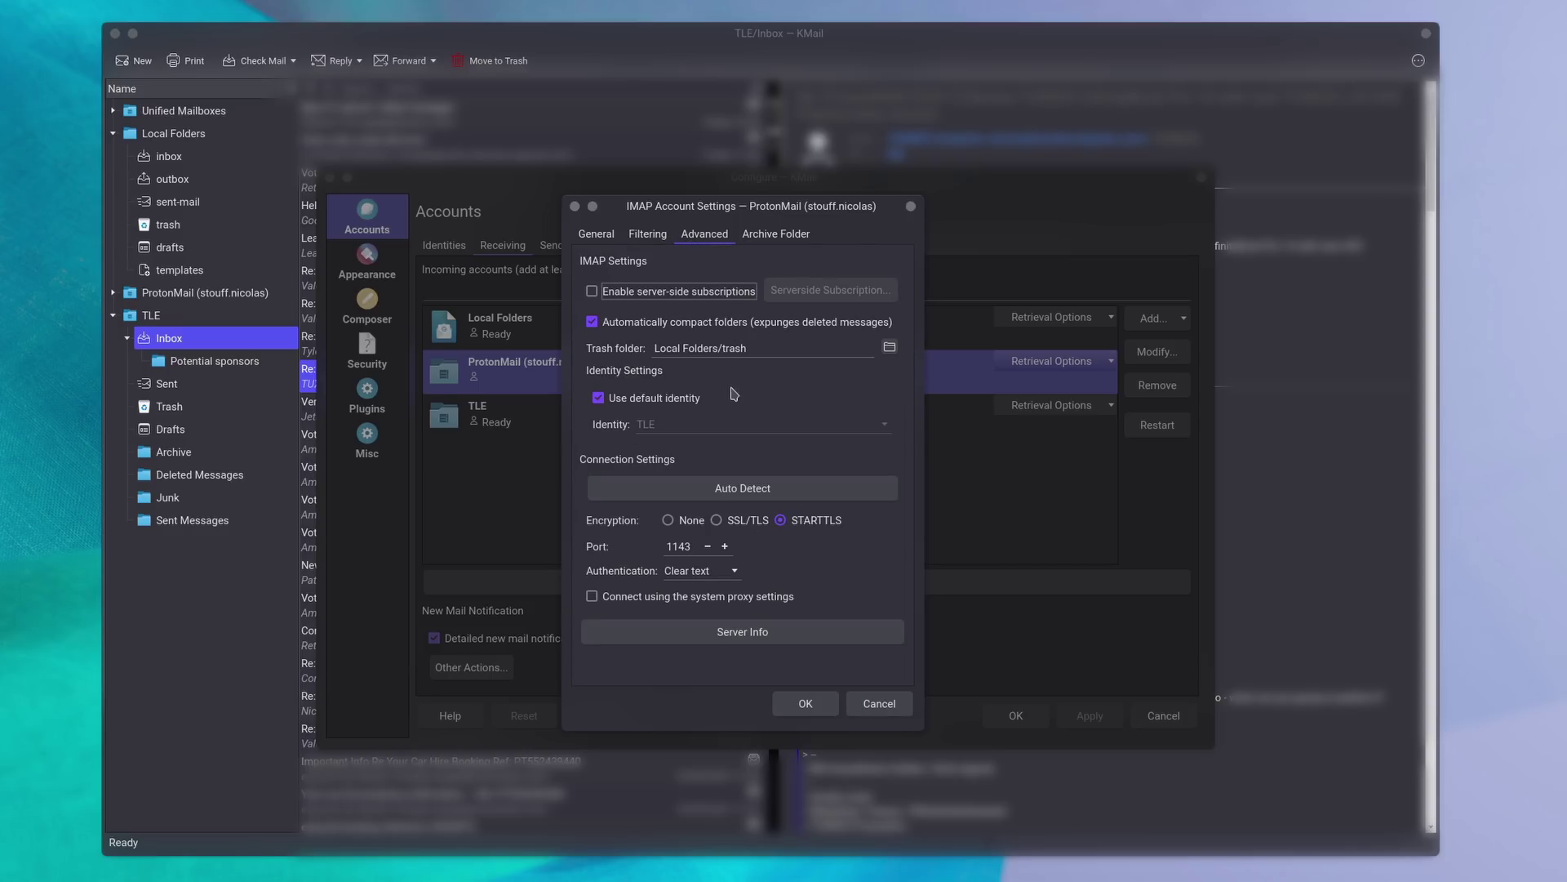
pyautogui.click(765, 236)
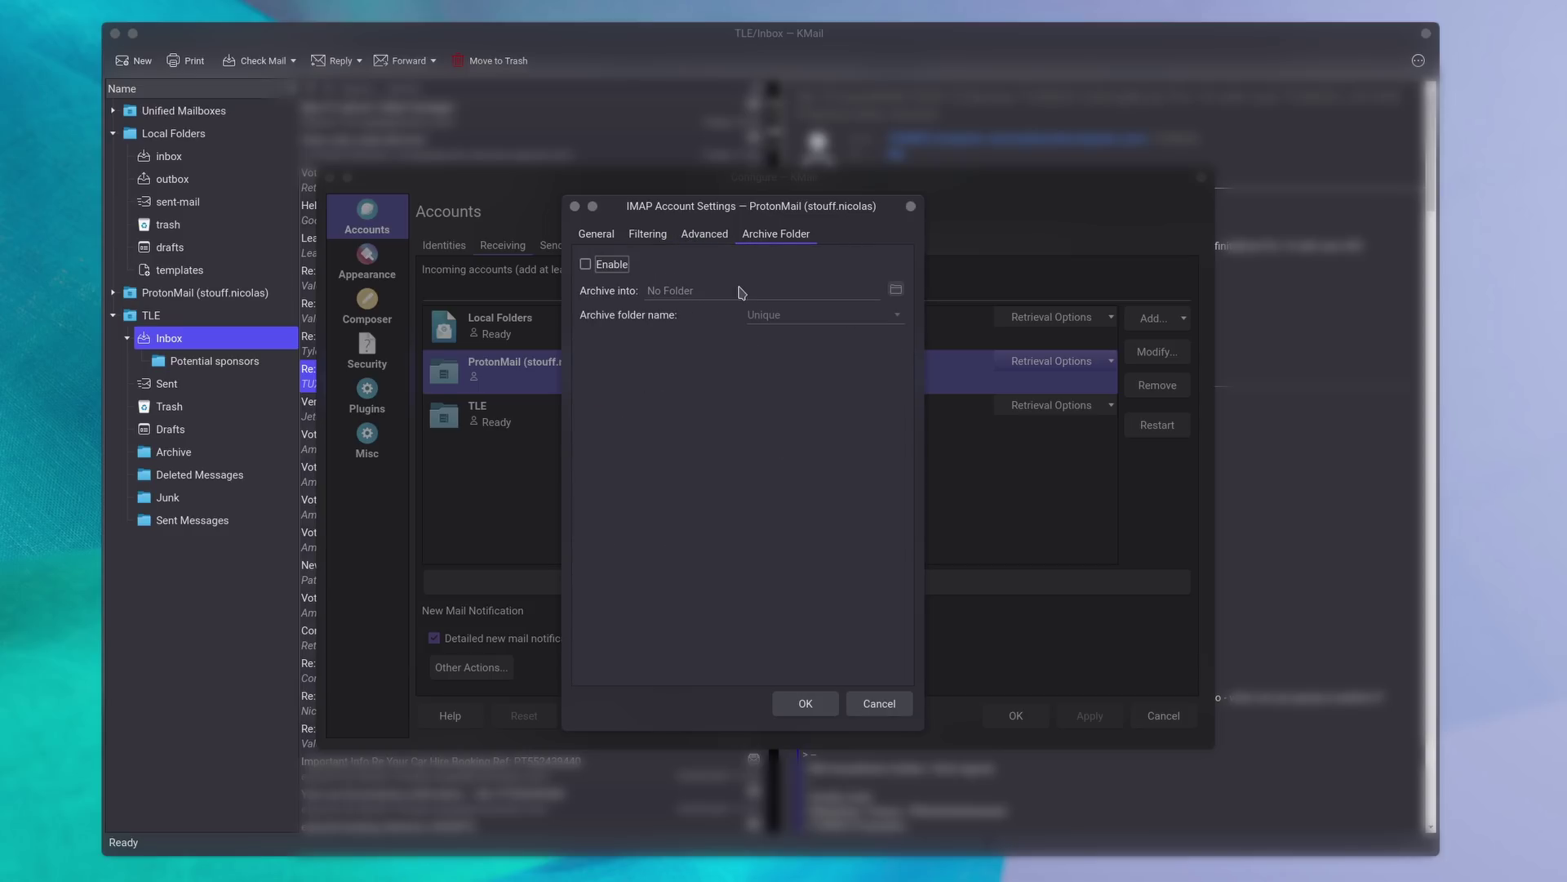
pyautogui.click(895, 289)
pyautogui.click(555, 516)
pyautogui.click(908, 605)
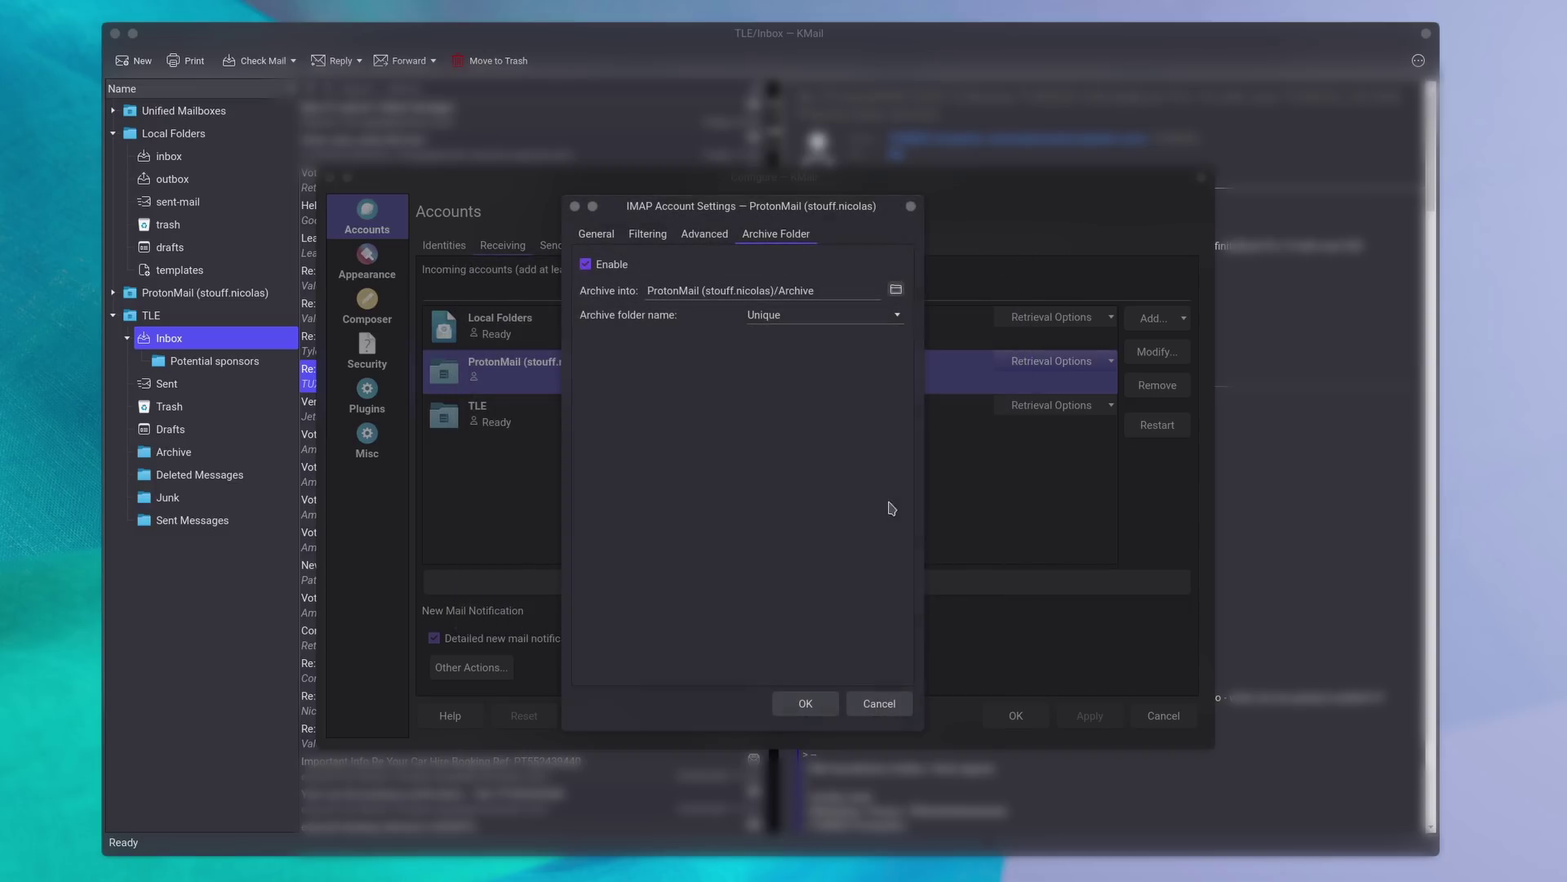
# Save the IMAP account settings and show the outgoing Sending accounts.
pyautogui.click(660, 238)
pyautogui.click(604, 239)
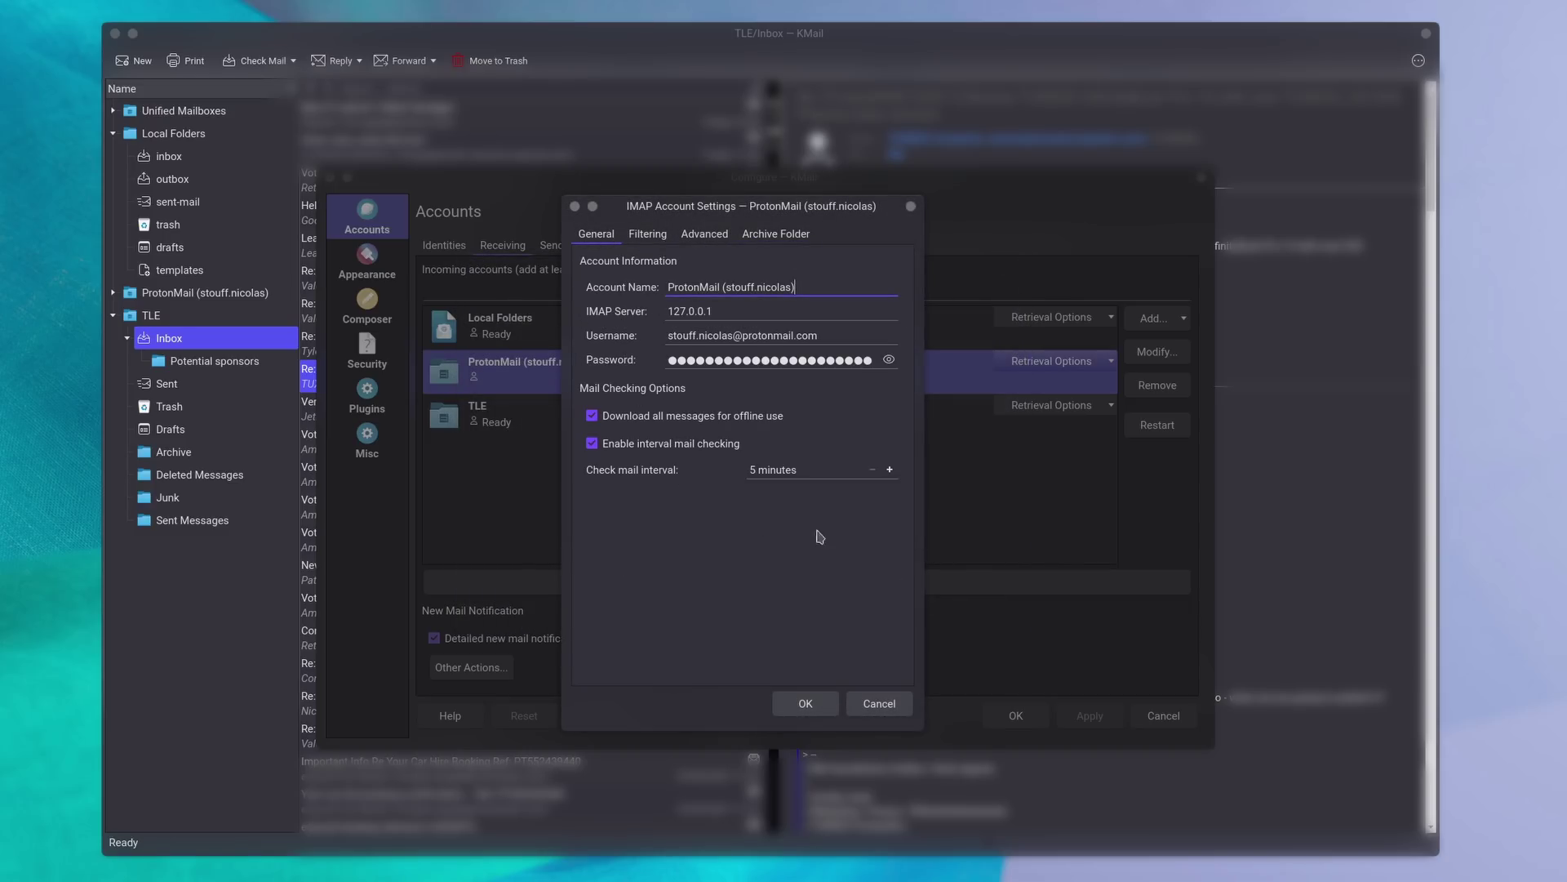
pyautogui.click(804, 703)
pyautogui.click(560, 246)
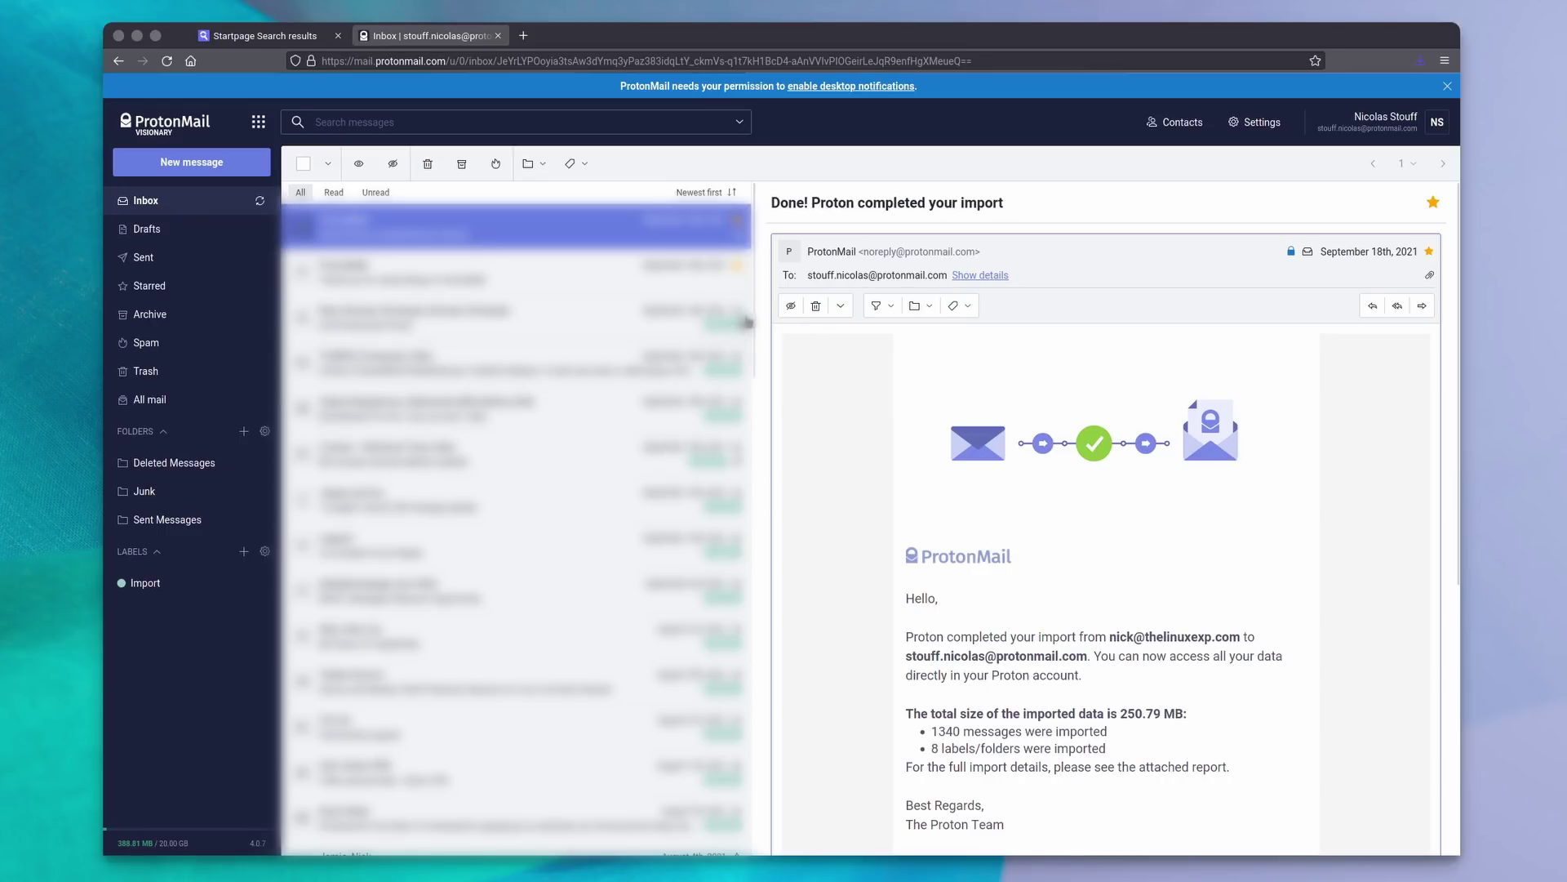
# Read the import-completed notice, then start entering the recipient's email address in a new message.
pyautogui.moveTo(753, 237); pyautogui.dragTo(718, 214)
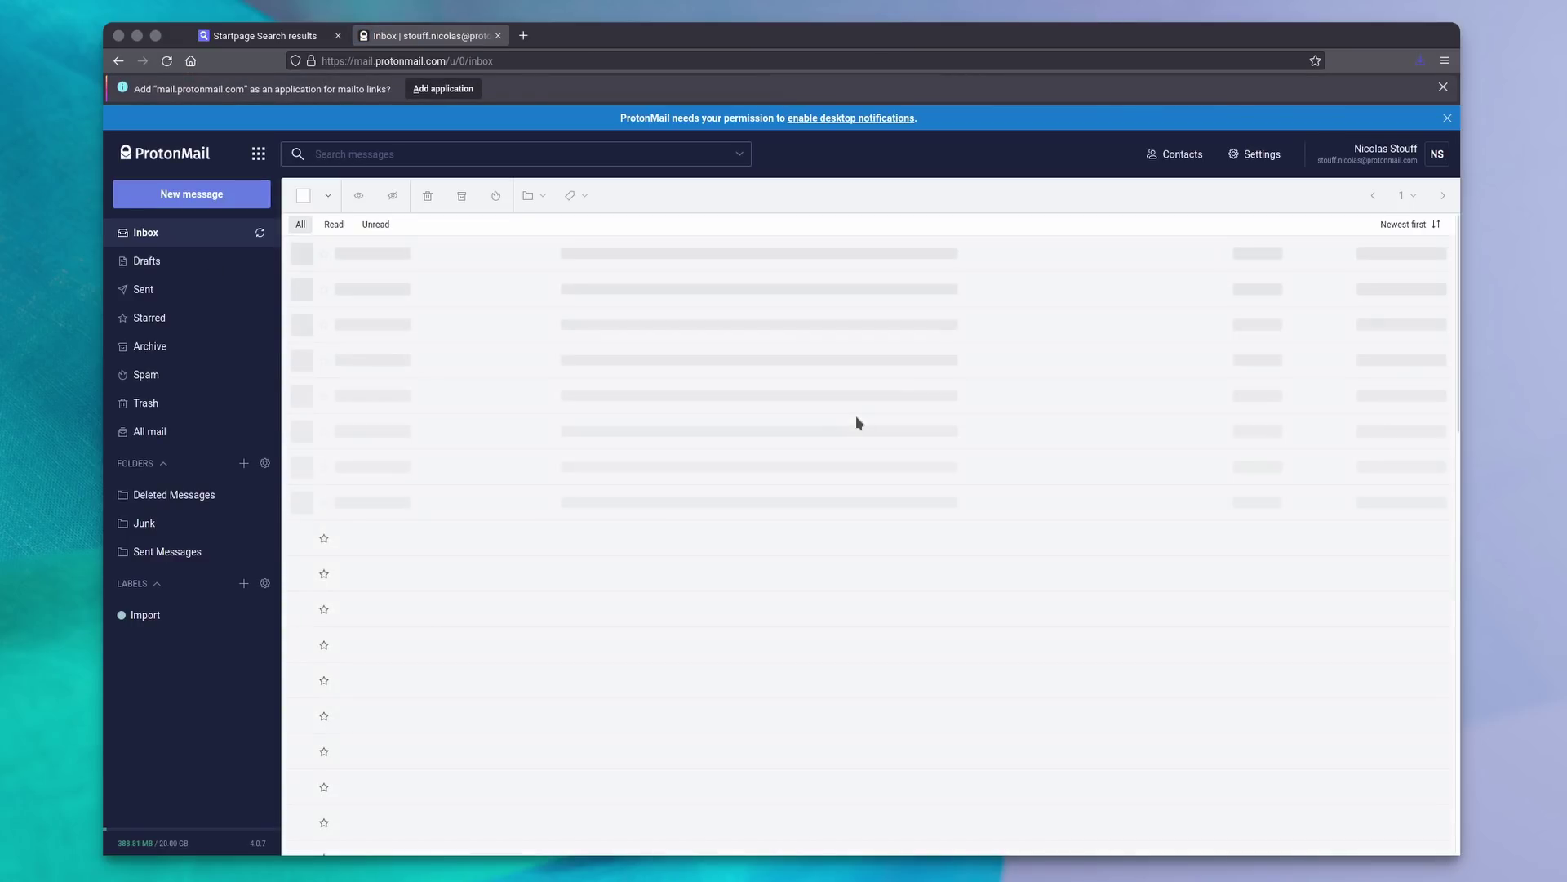
pyautogui.click(683, 255)
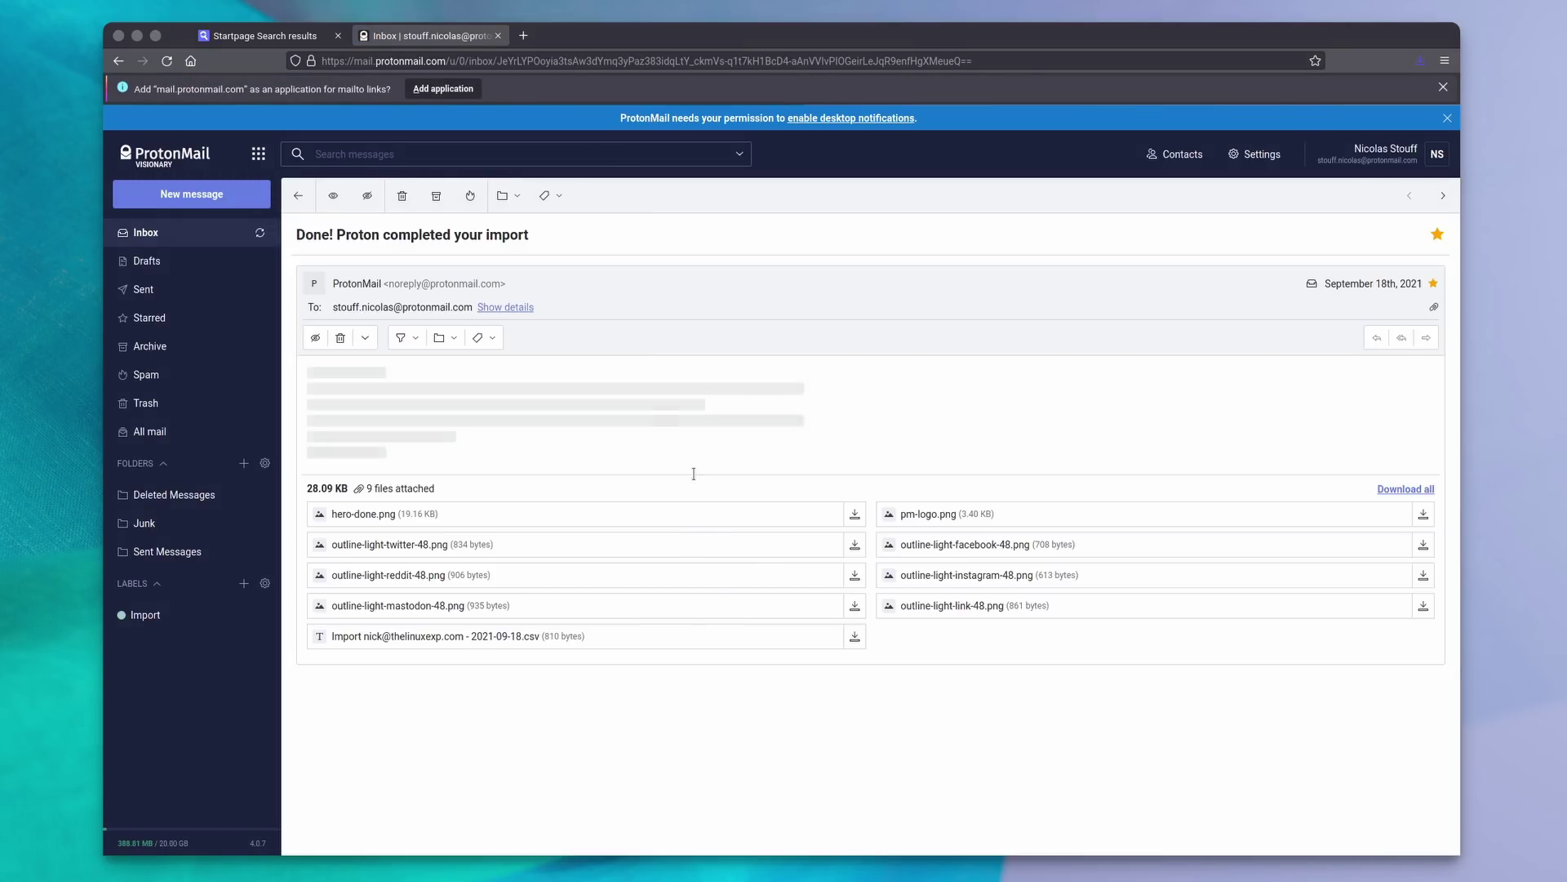
pyautogui.scroll(-5, 791, 604)
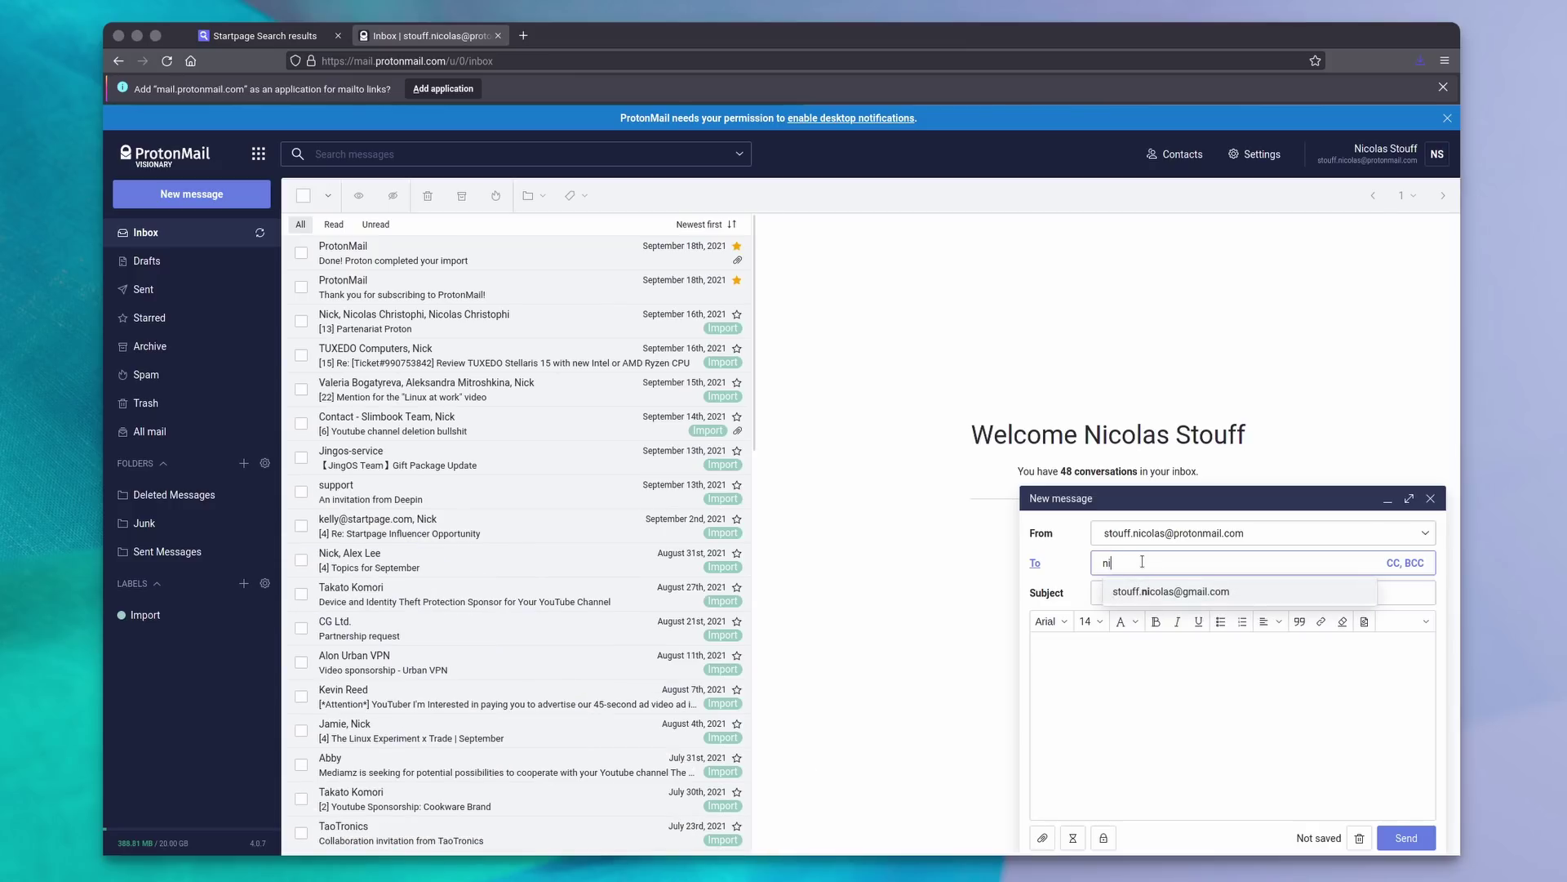
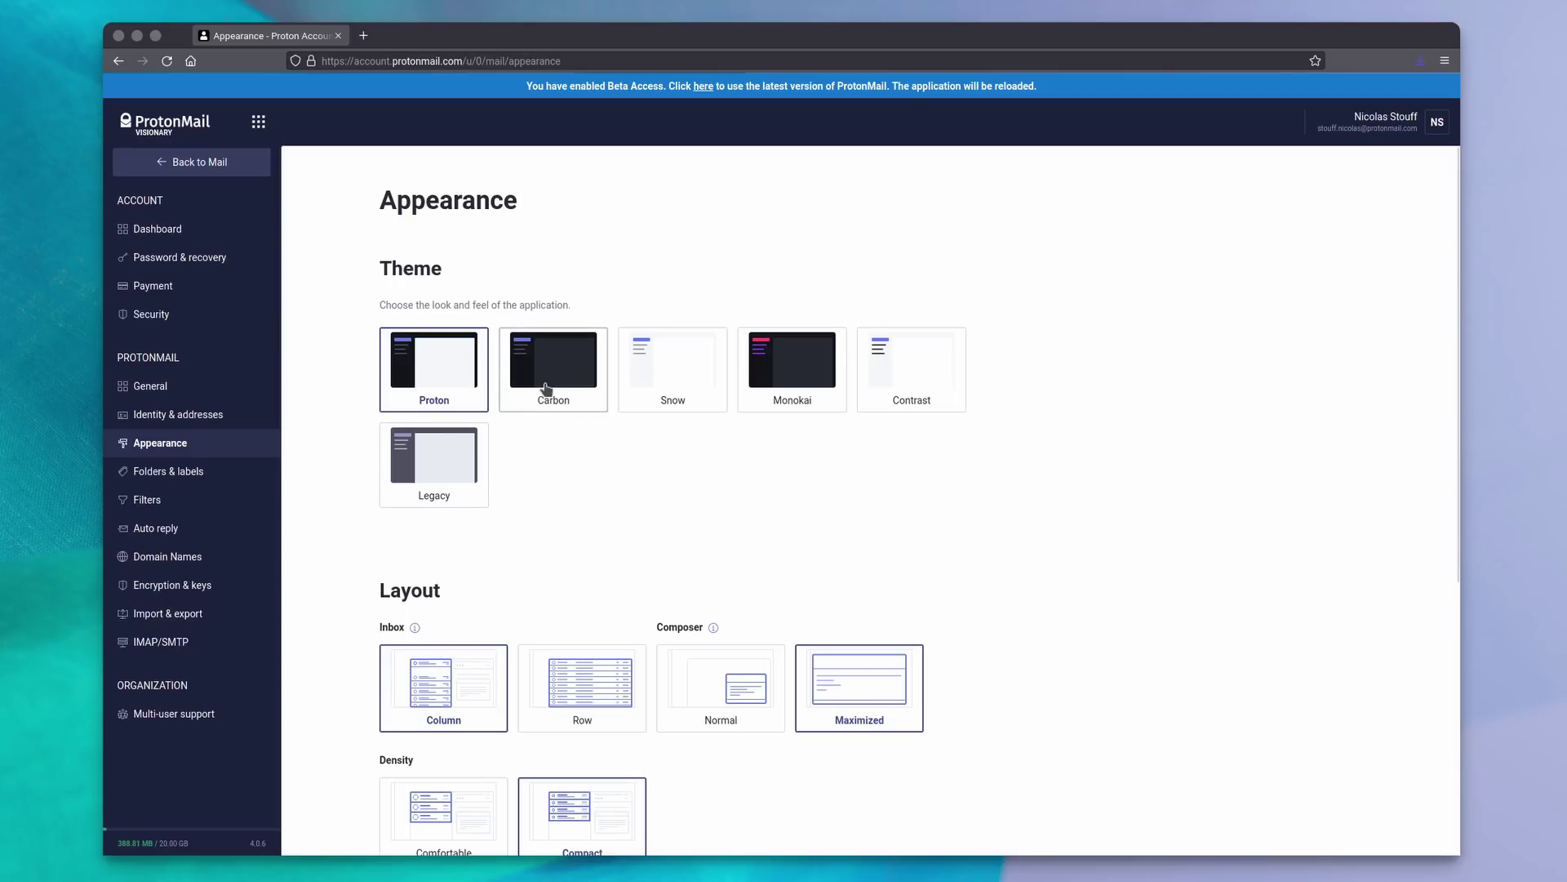
# Apply the Carbon, Snow, Monokai, Contrast and Legacy themes in turn, then return to Proton.
pyautogui.click(545, 390)
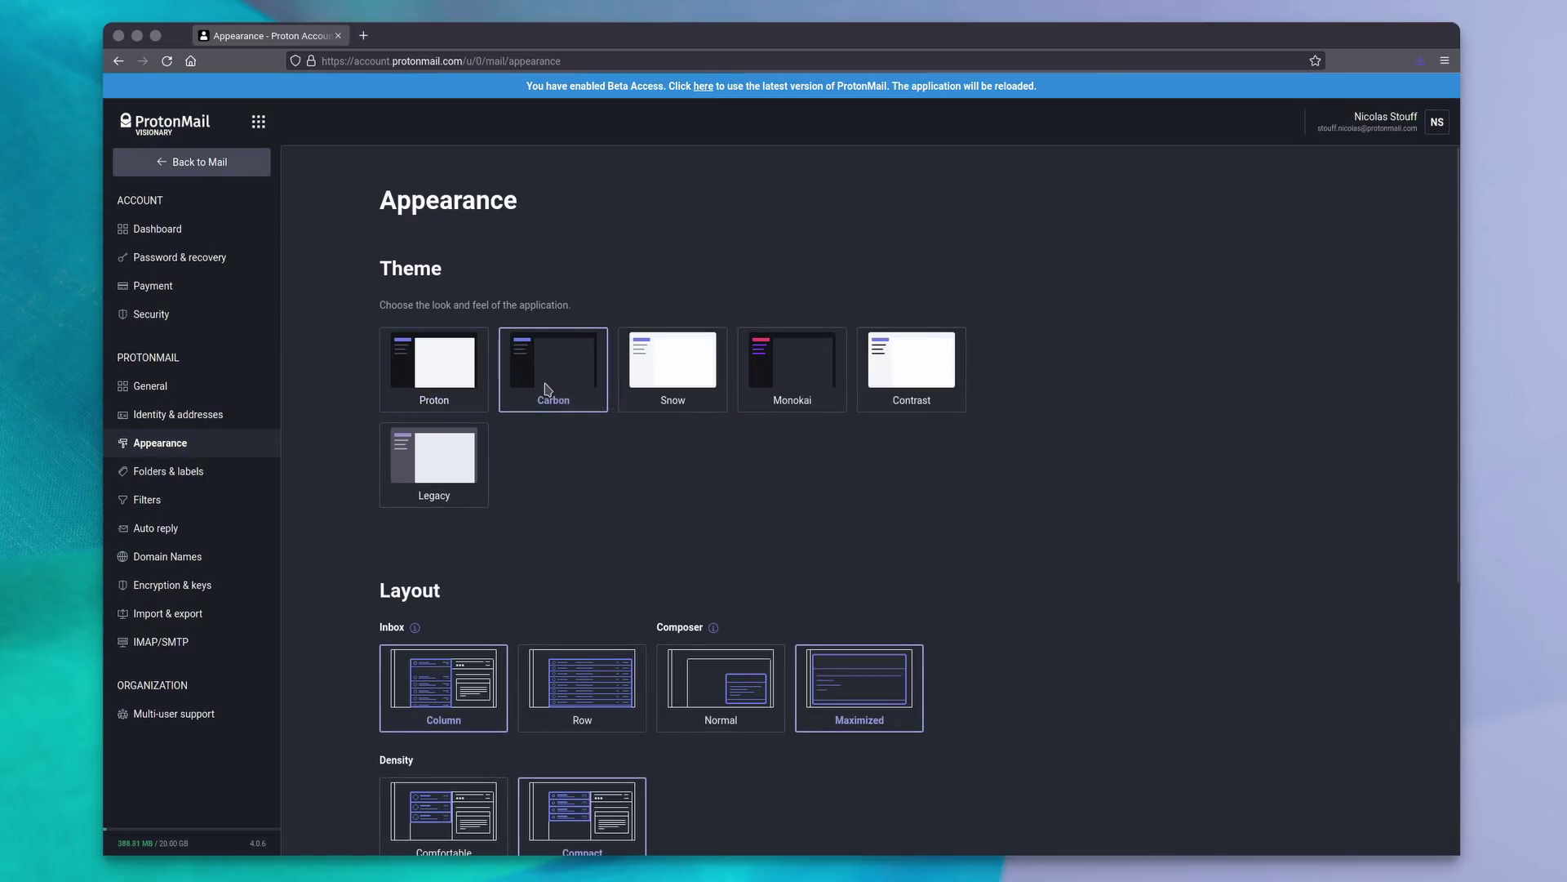
pyautogui.click(671, 384)
pyautogui.click(803, 394)
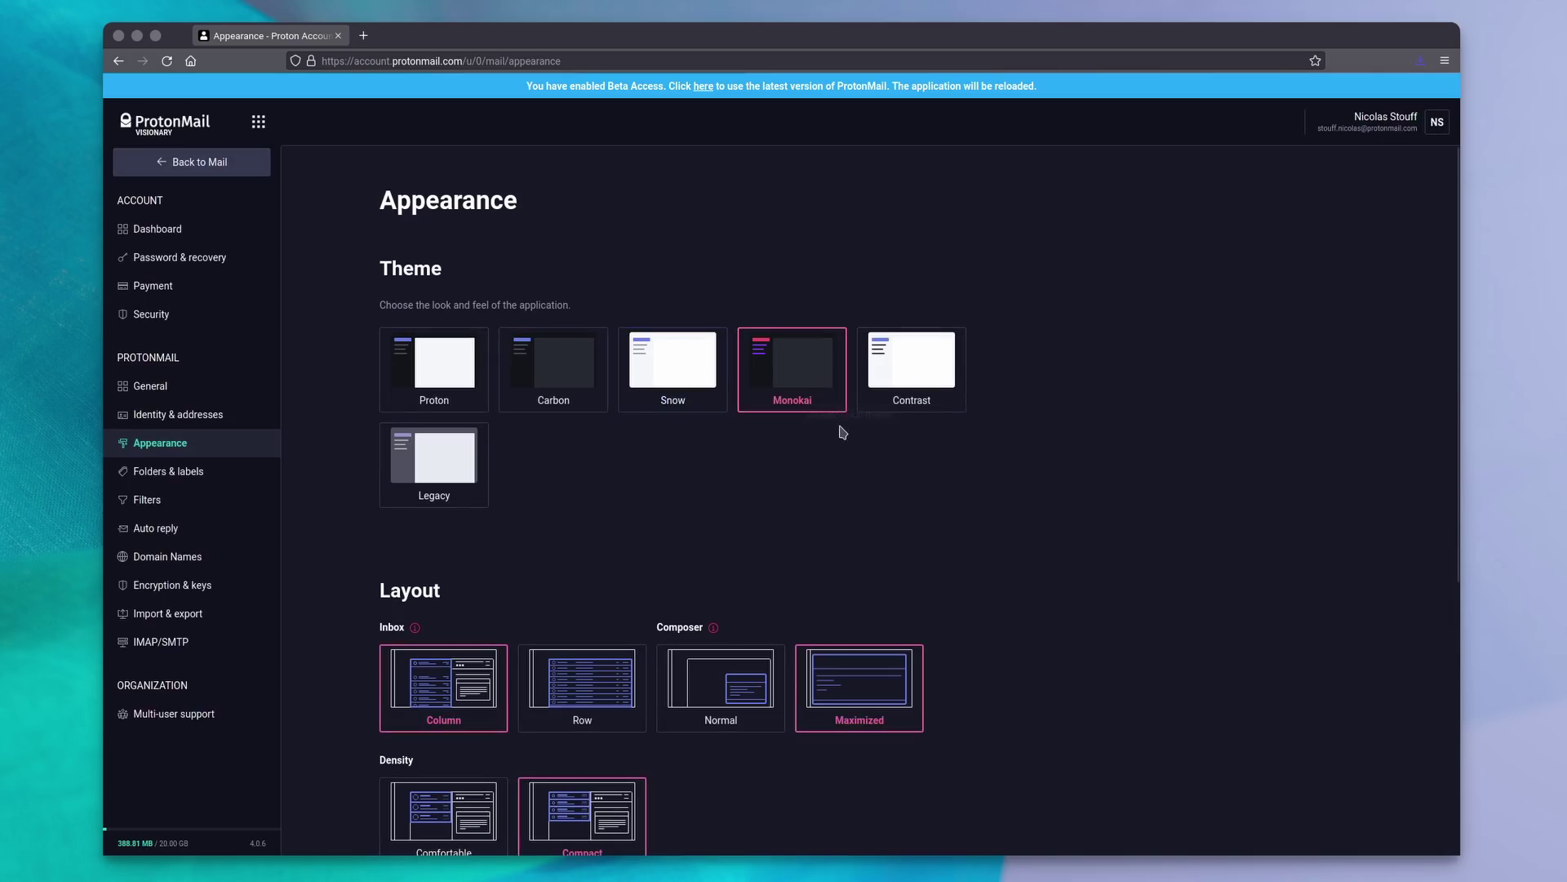
pyautogui.click(911, 386)
pyautogui.click(449, 477)
pyautogui.click(446, 382)
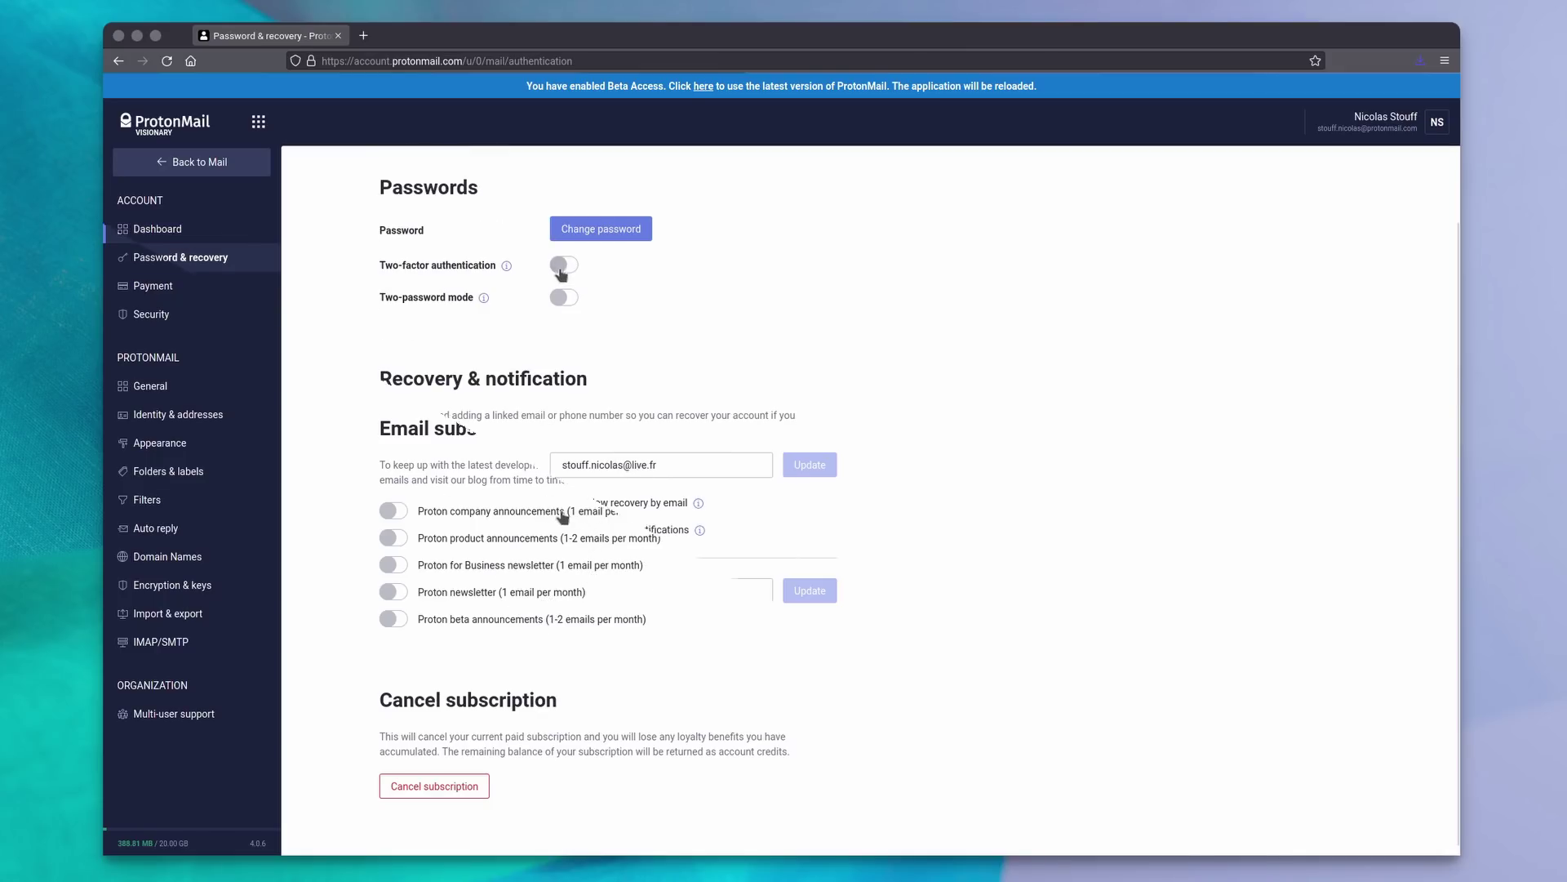
pyautogui.click(563, 265)
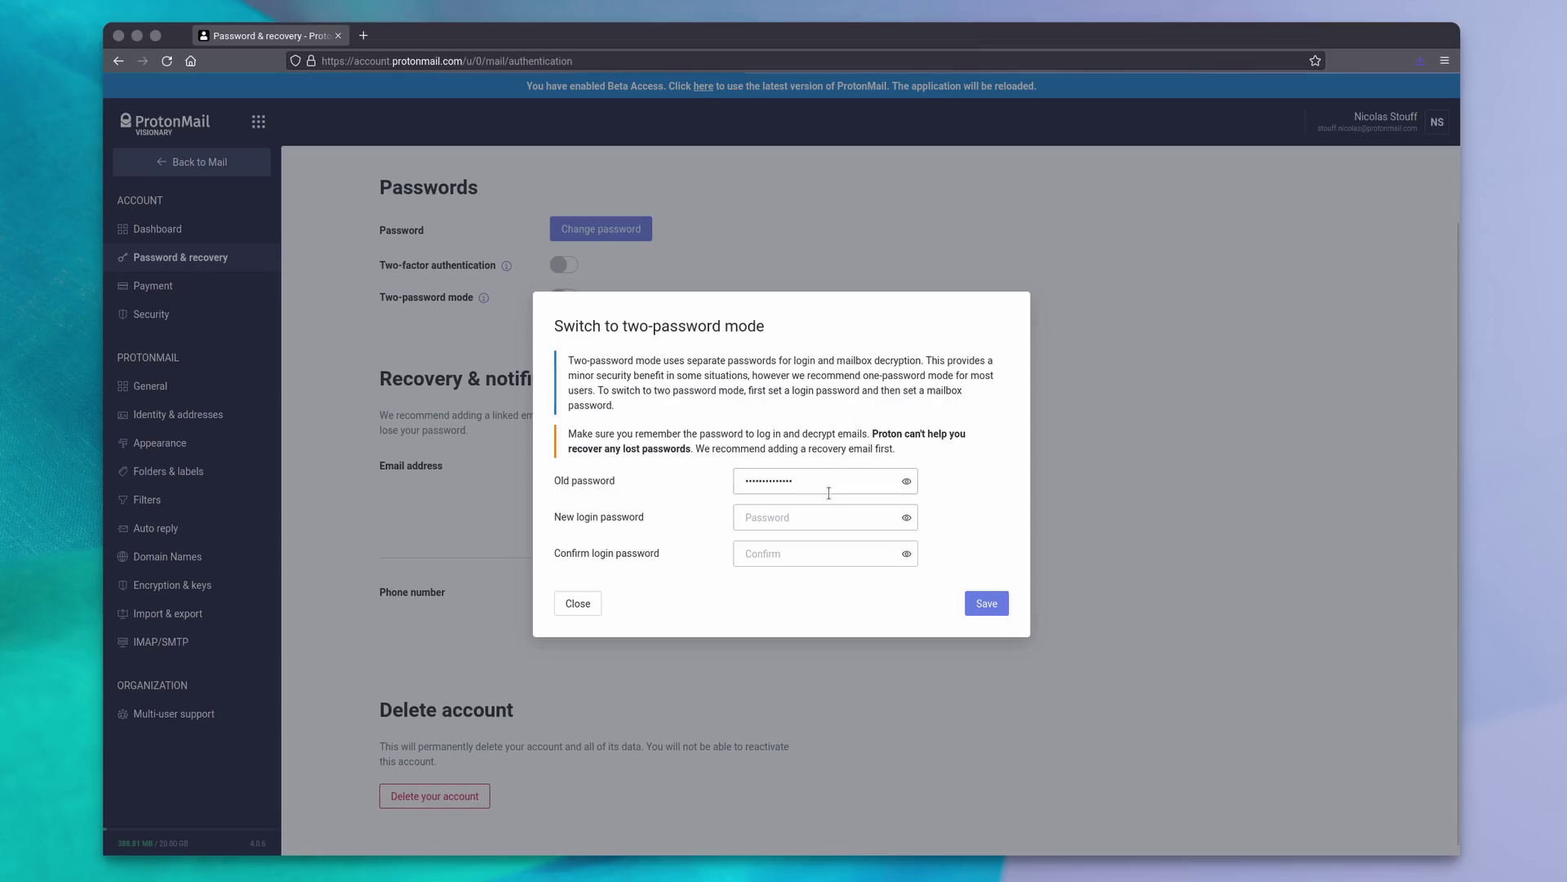
pyautogui.moveTo(567, 360); pyautogui.dragTo(840, 404)
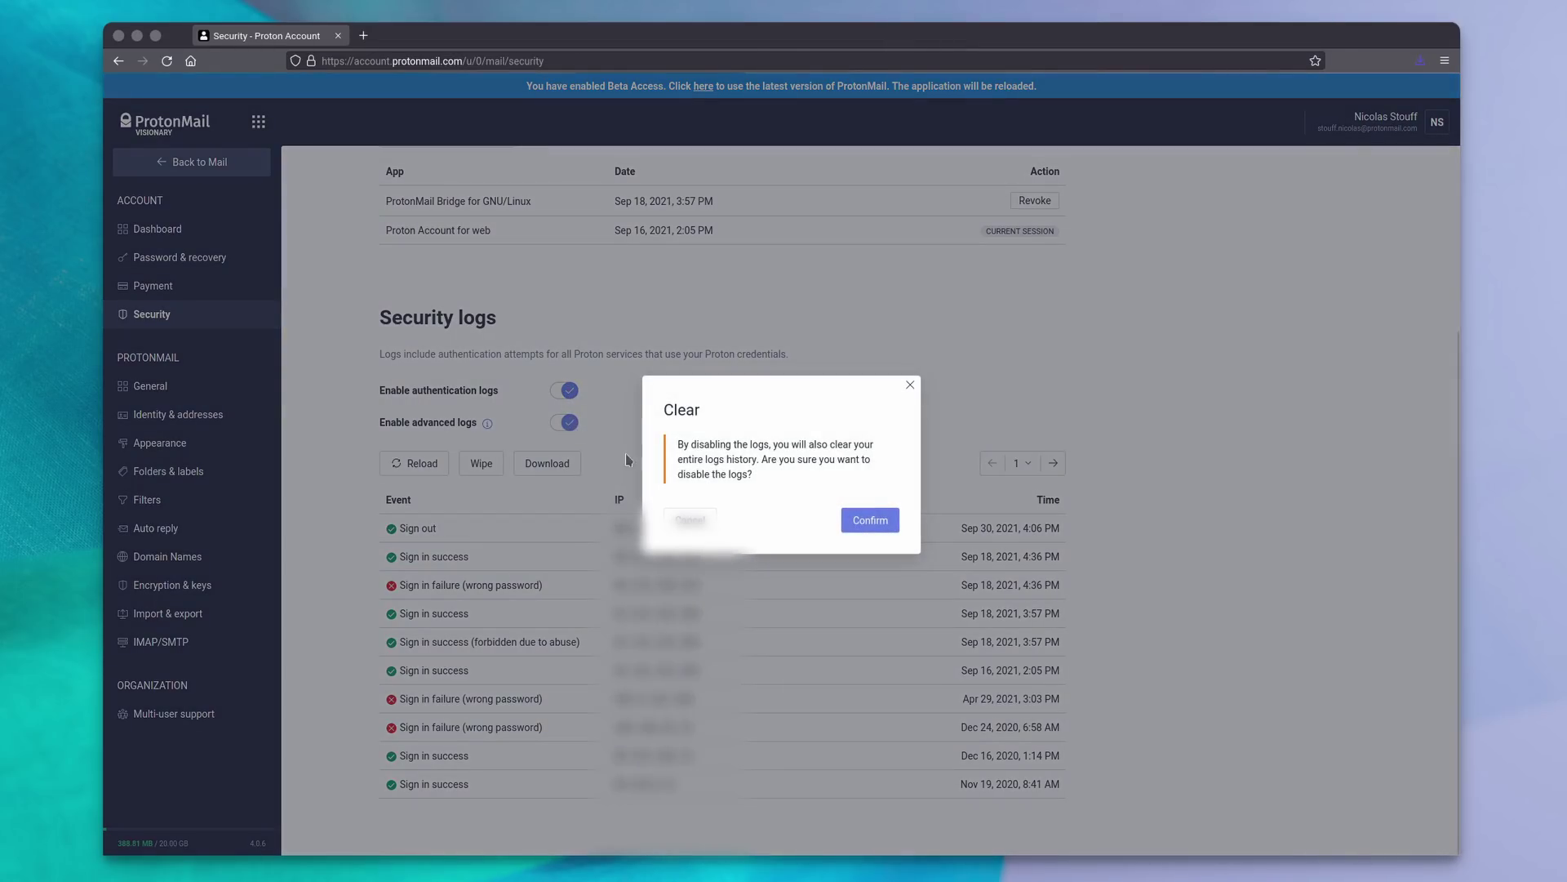
pyautogui.click(688, 519)
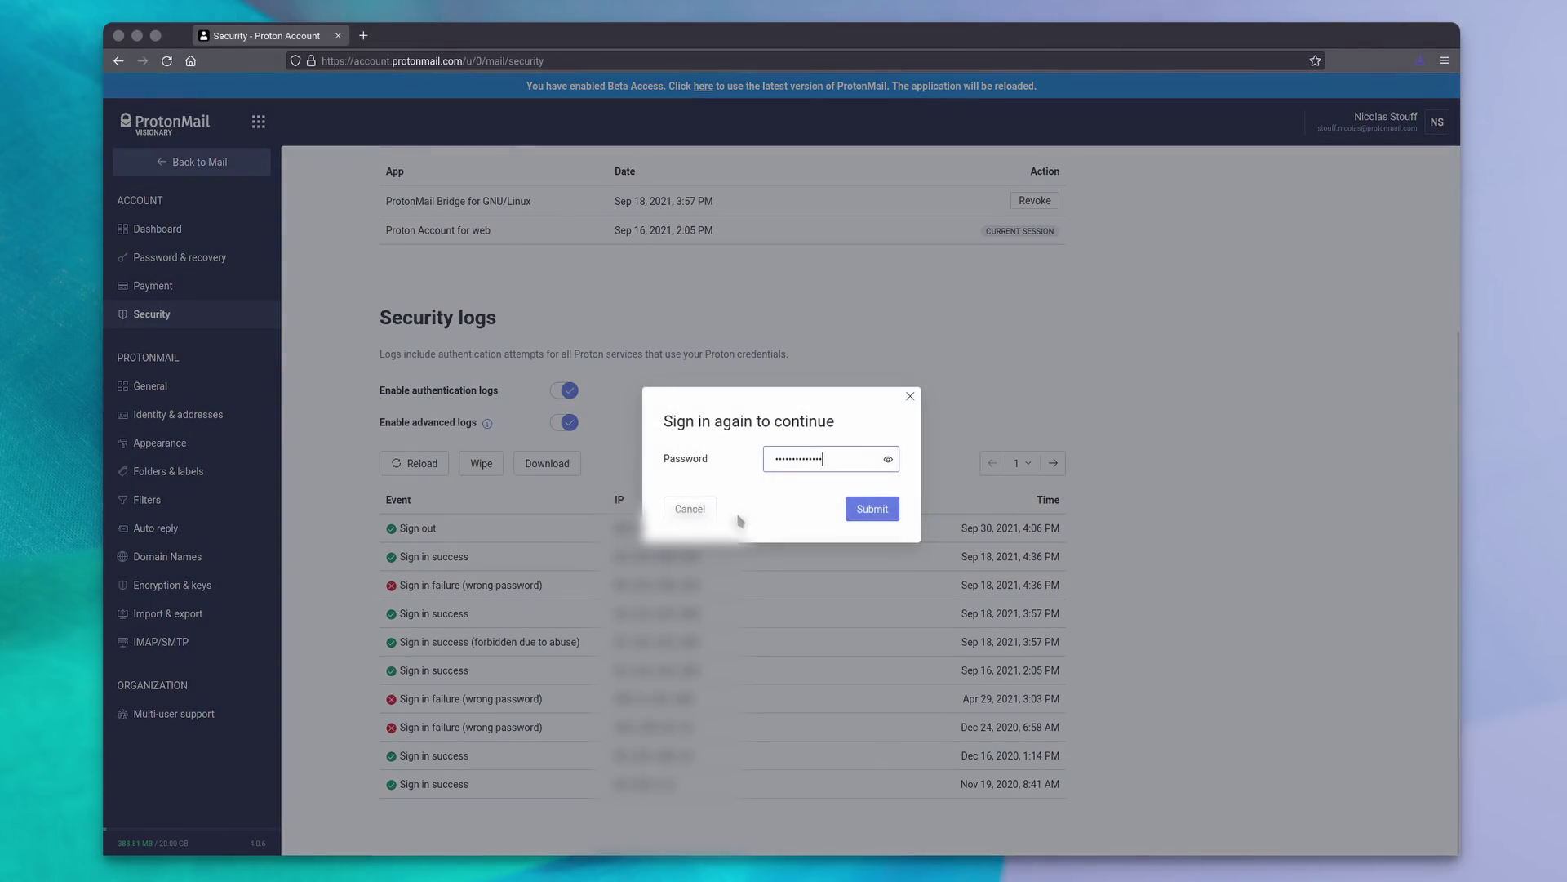
pyautogui.click(686, 510)
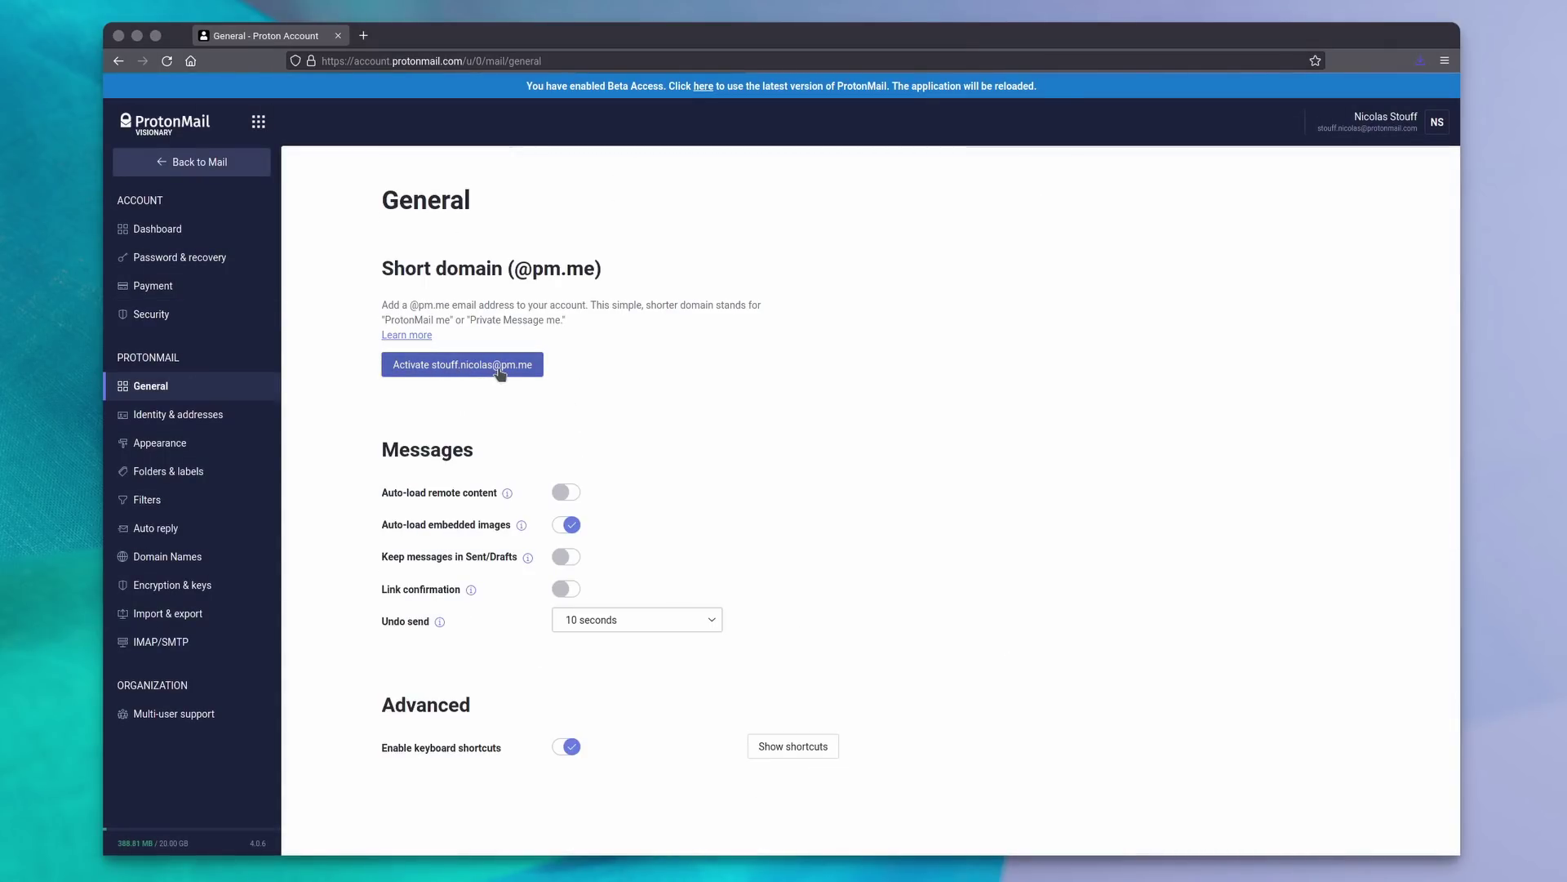
pyautogui.click(448, 369)
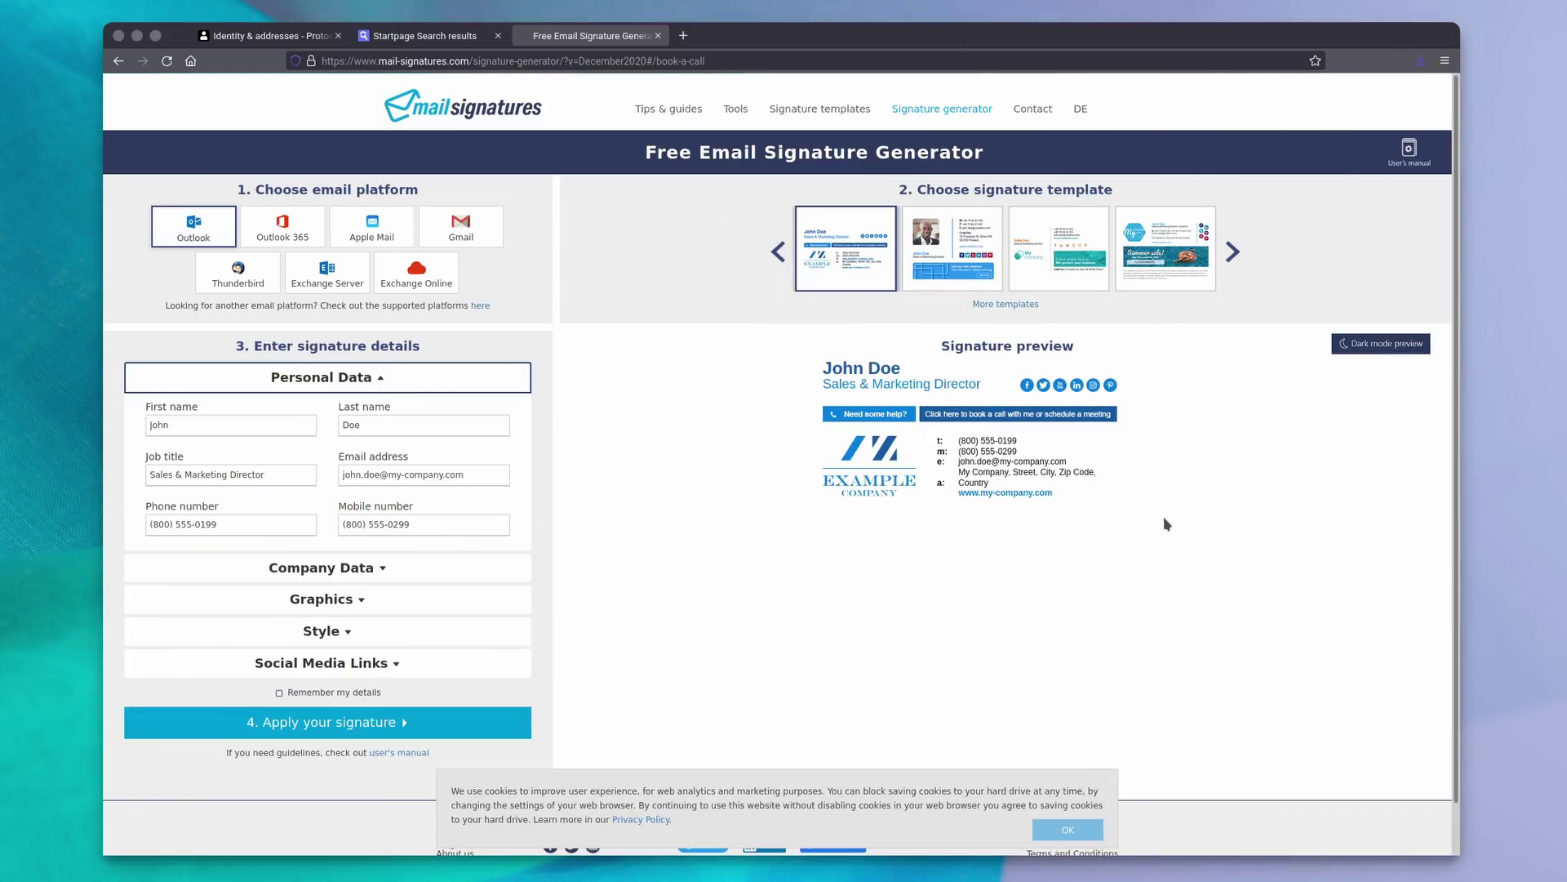
# Paste the generated sample signature into ProtonMail's signature editor and turn on automatic replies.
pyautogui.moveTo(1216, 508)
pyautogui.mouseDown()
pyautogui.moveTo(817, 437)
pyautogui.moveTo(811, 371)
pyautogui.mouseUp()
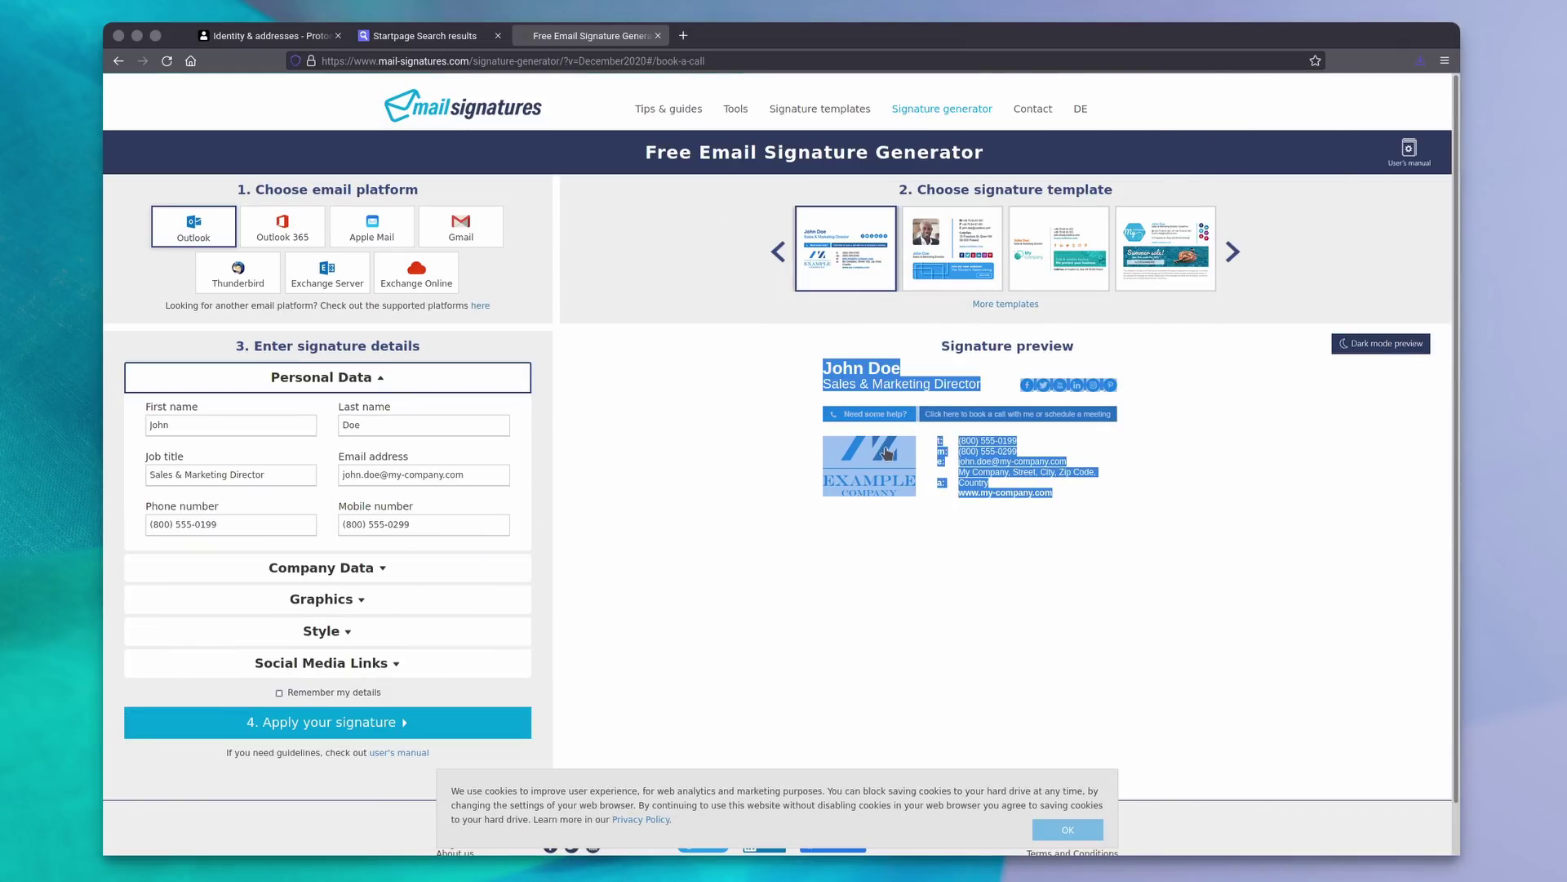
pyautogui.click(310, 36)
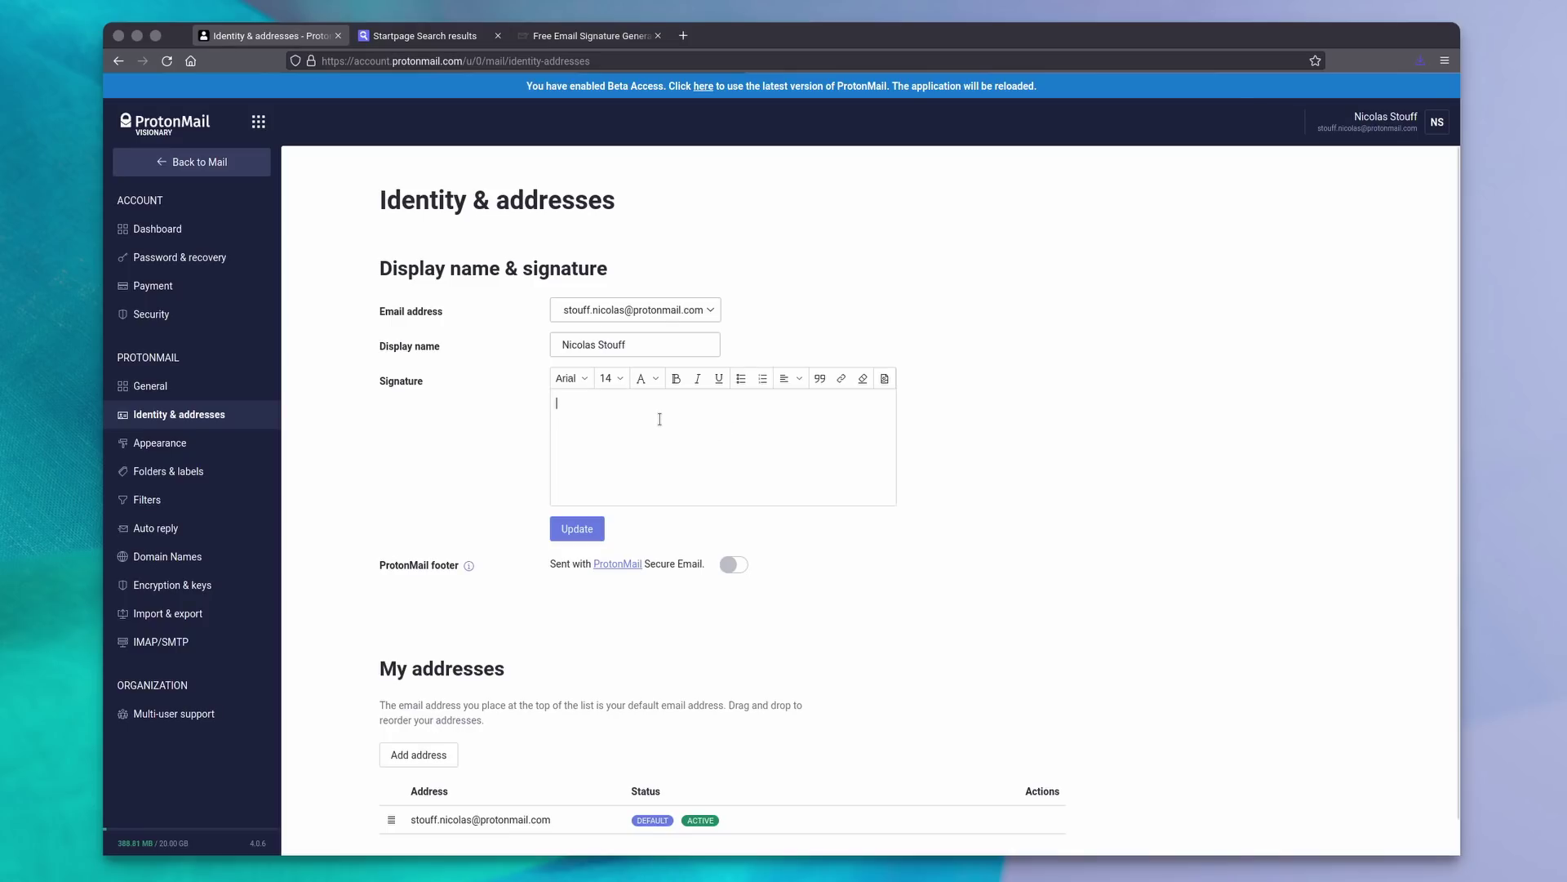
pyautogui.hotkey('ctrl', 'v')
pyautogui.moveTo(897, 423); pyautogui.dragTo(898, 457)
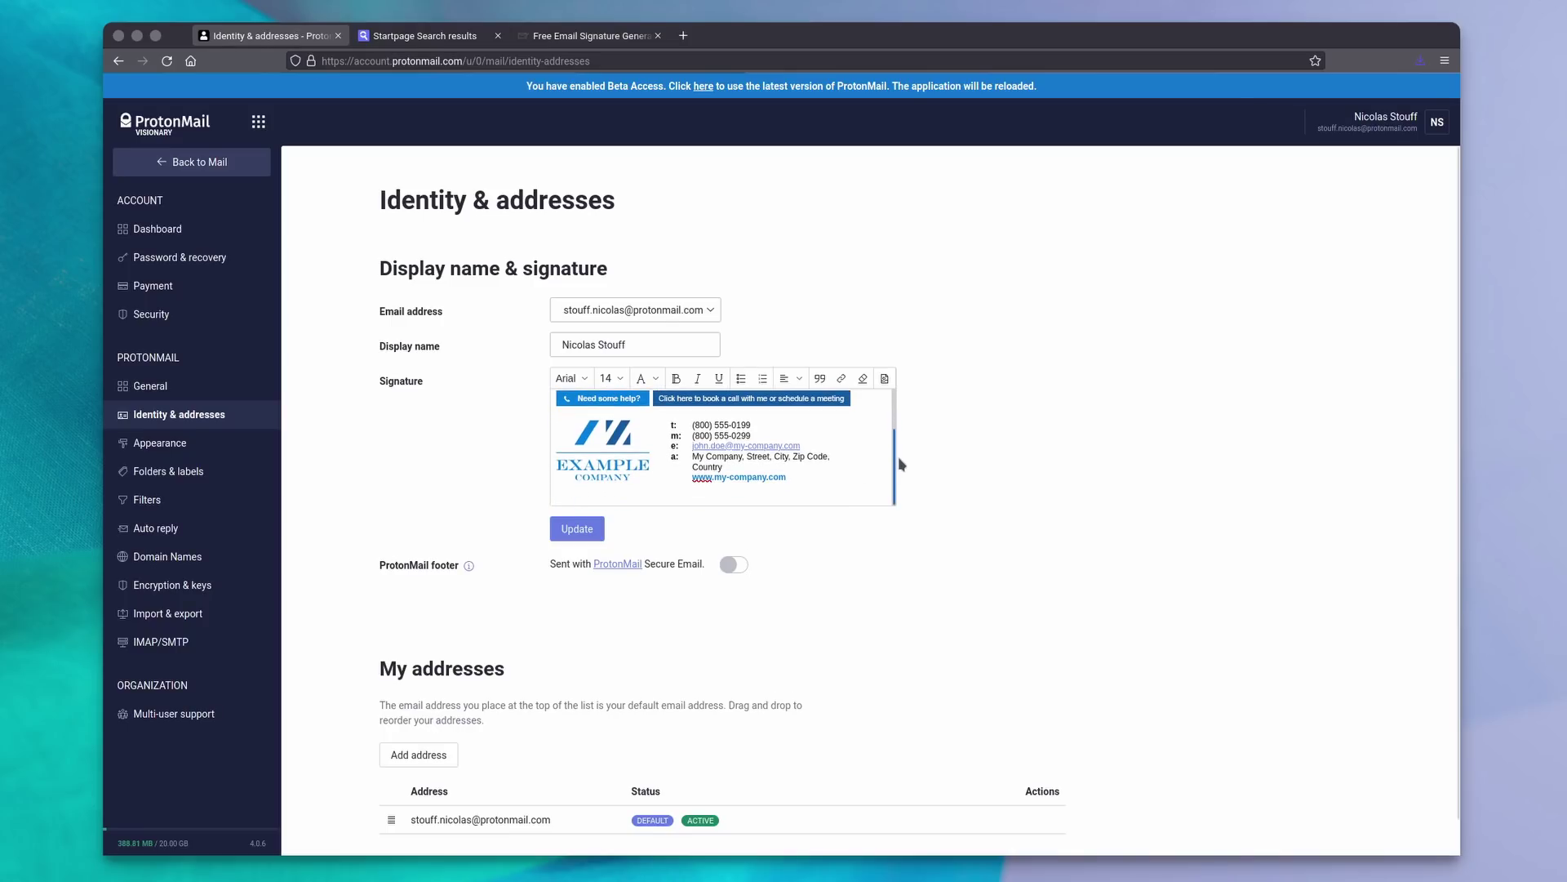
pyautogui.click(565, 306)
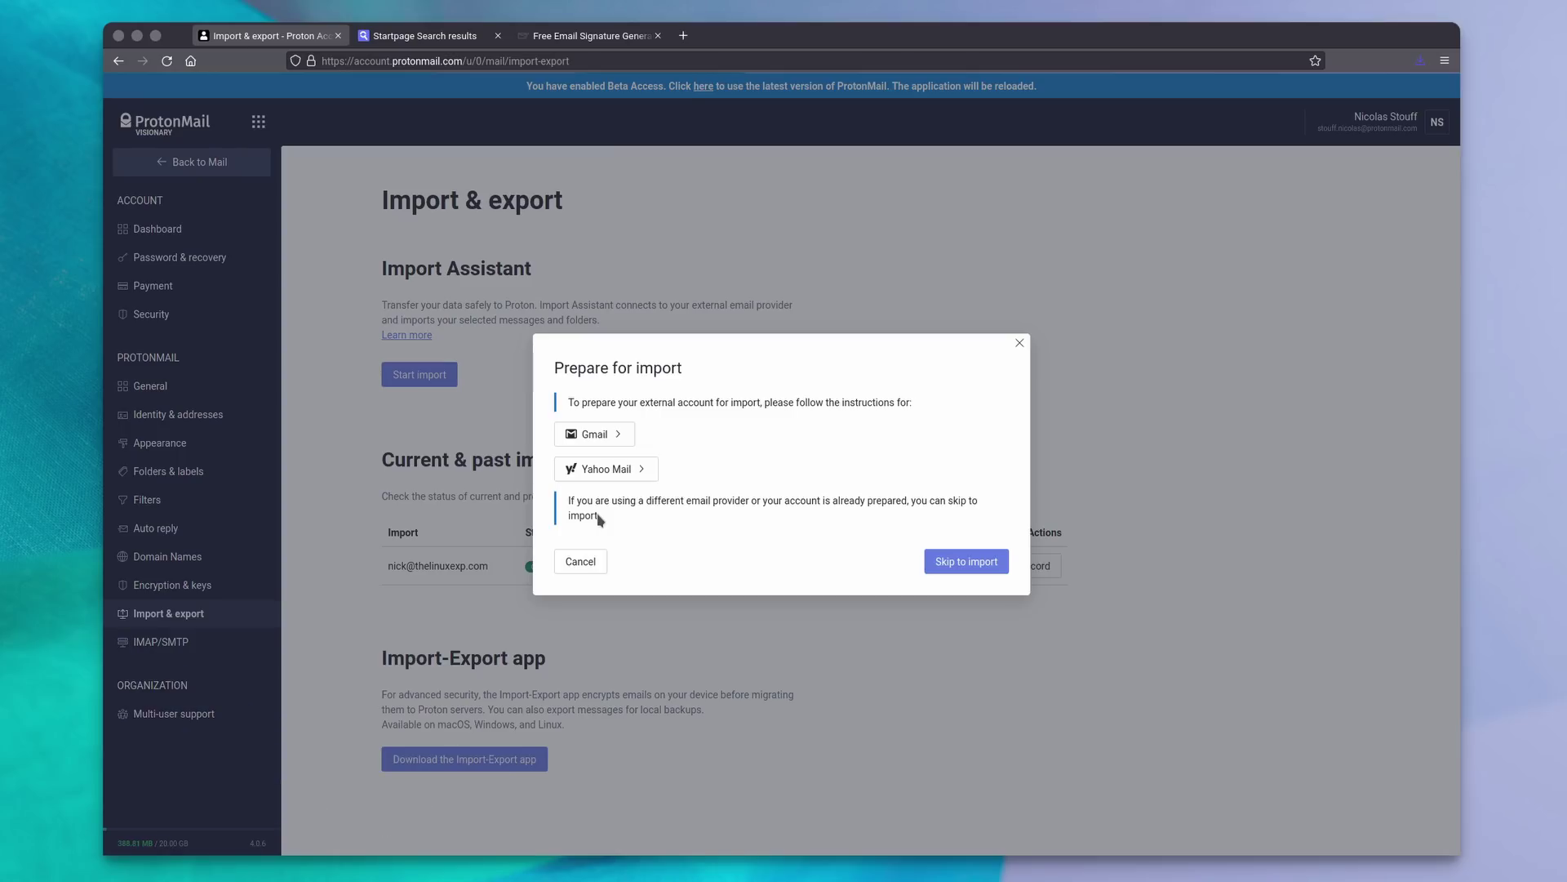
# Enter the external account's email and password for import, then move two conversations into TODO.
pyautogui.click(971, 563)
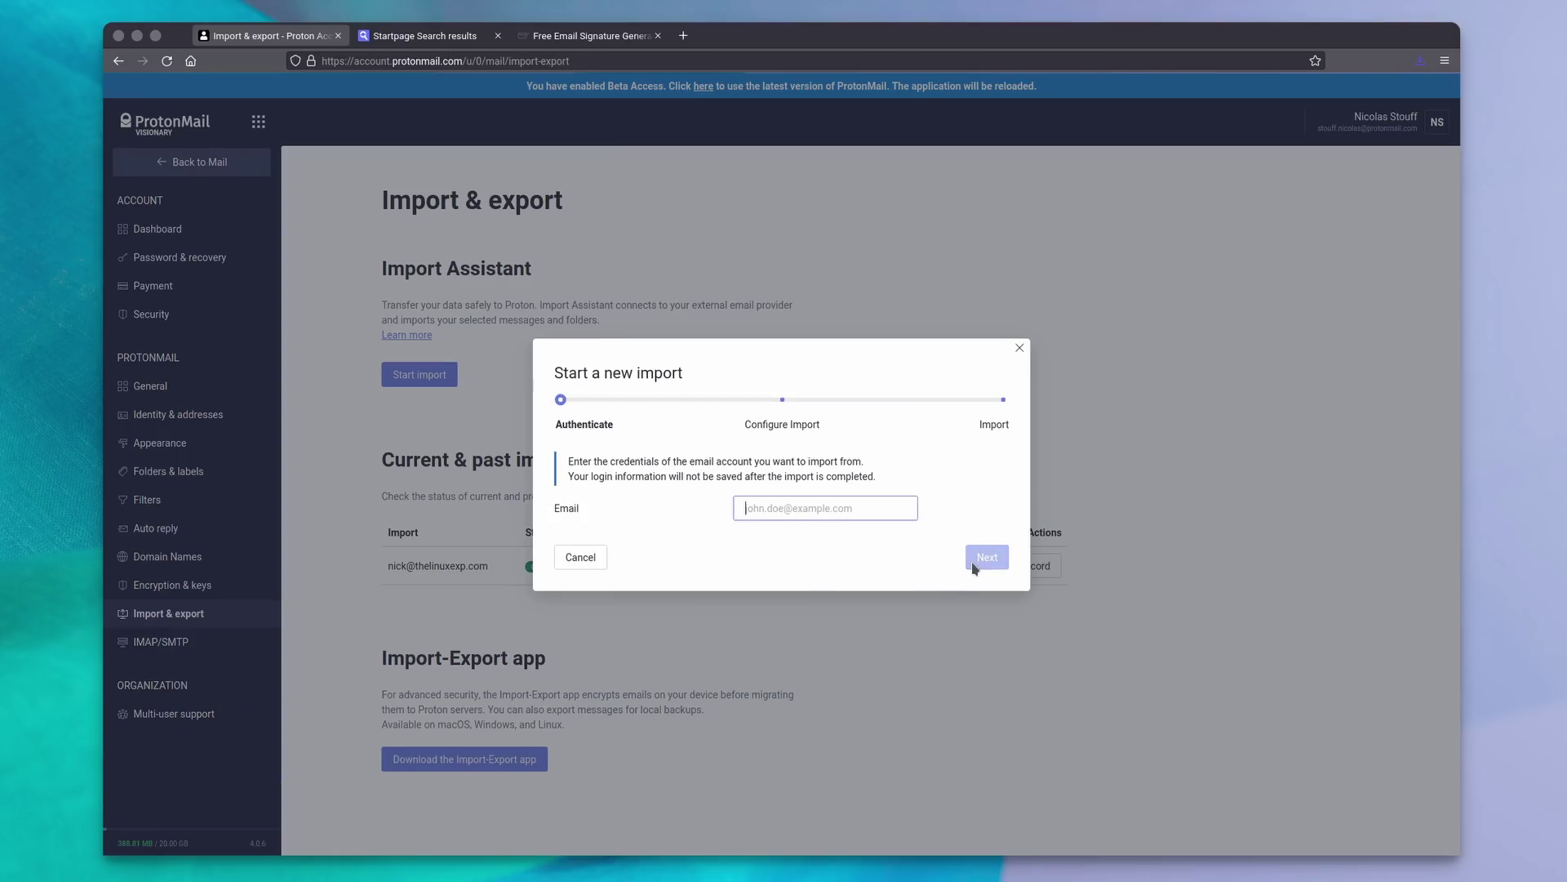
pyautogui.press('Tab')
pyautogui.hotkey('ctrl', 'v')
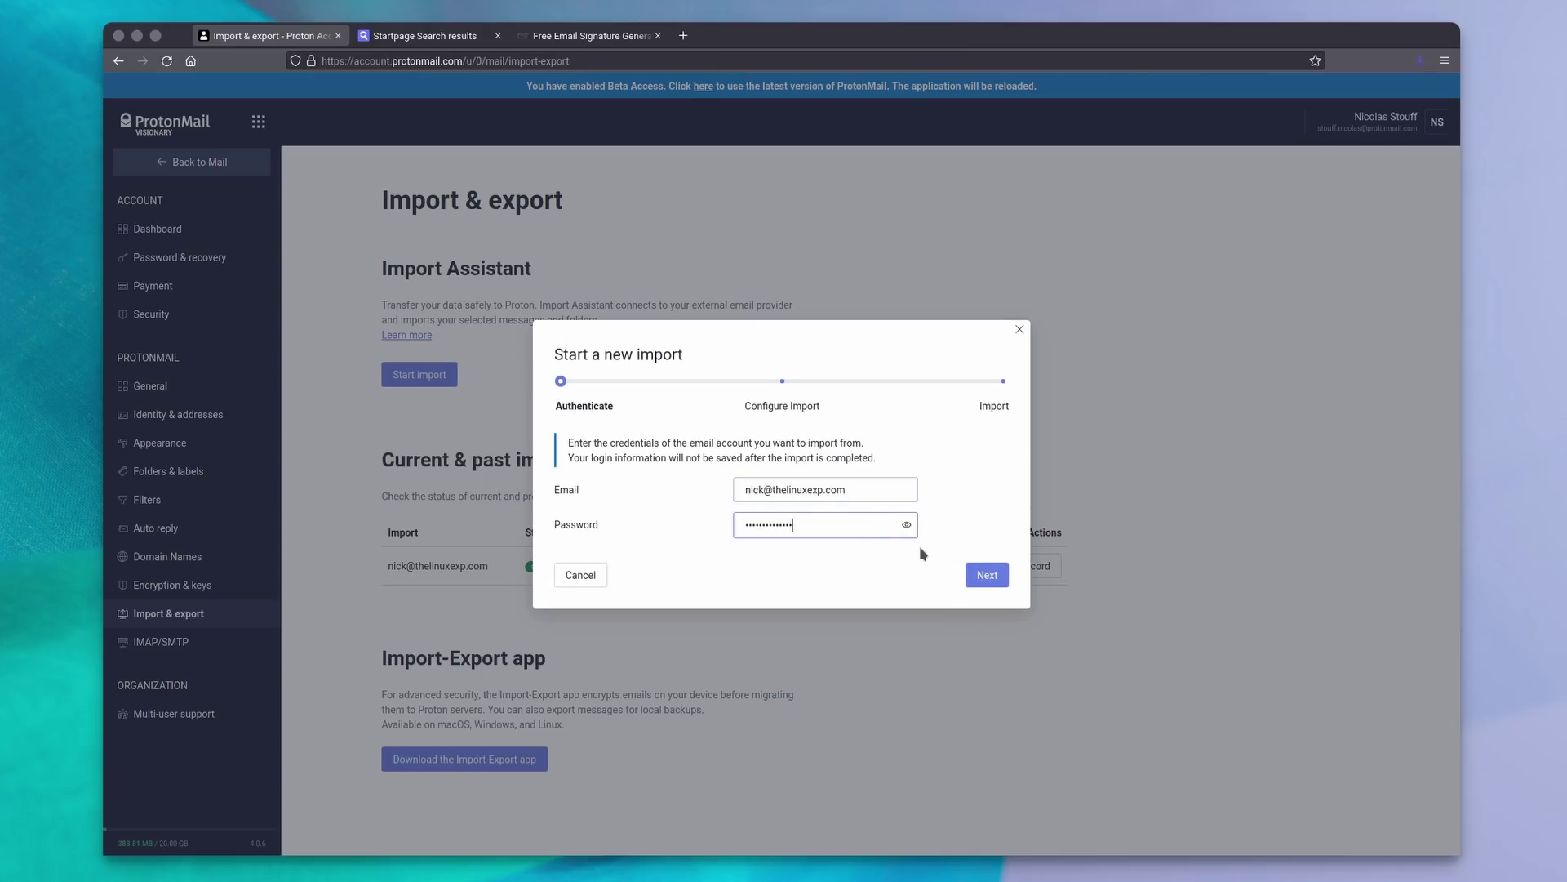
pyautogui.click(982, 575)
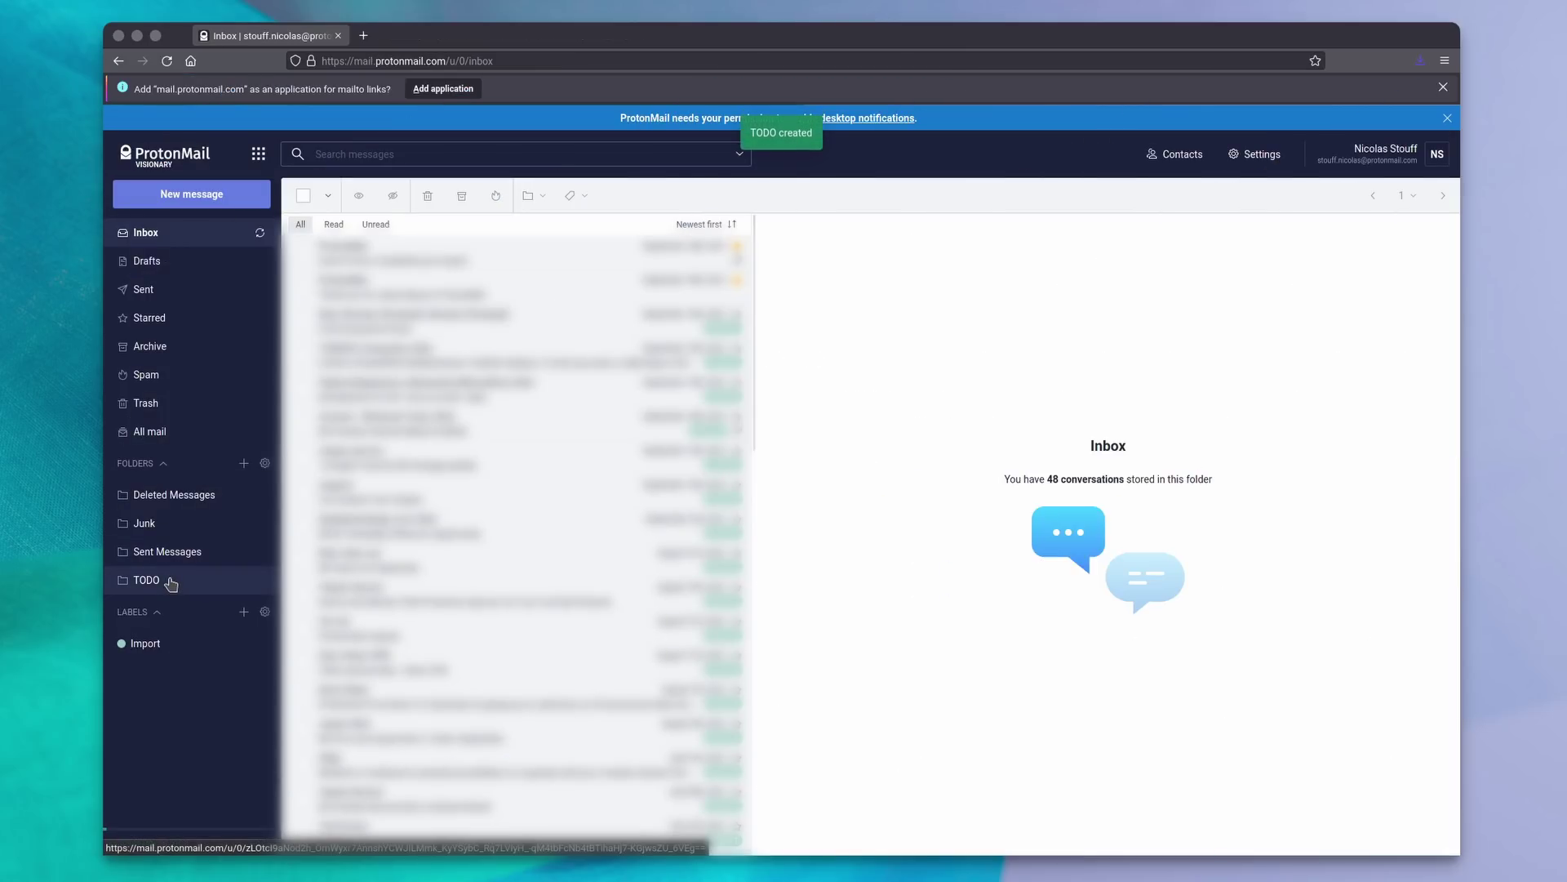
pyautogui.moveTo(168, 578); pyautogui.dragTo(196, 581)
pyautogui.moveTo(375, 265); pyautogui.dragTo(196, 583)
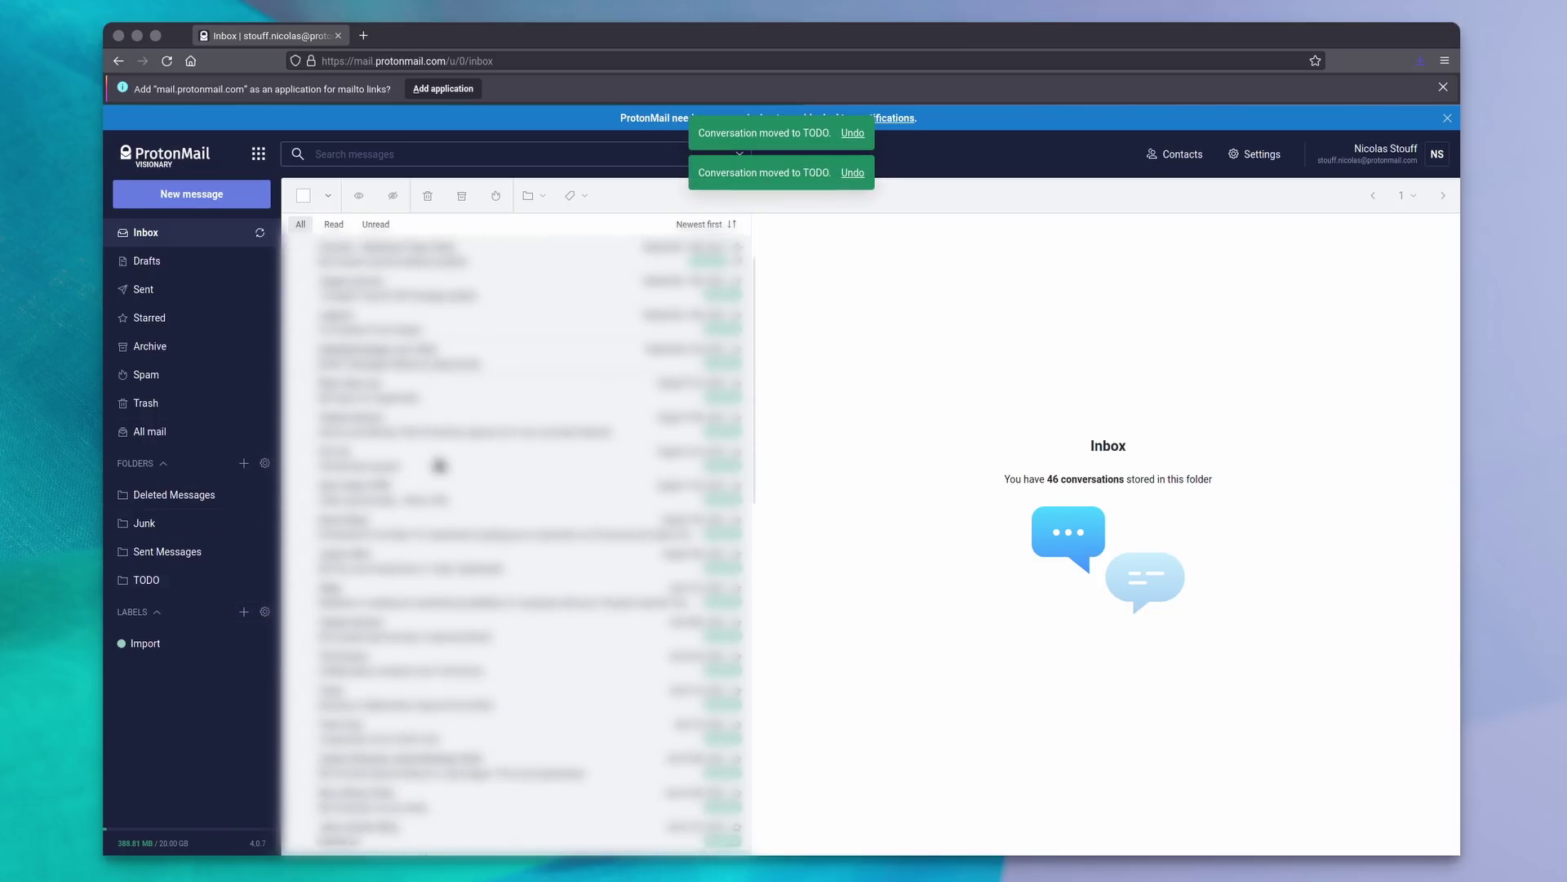
# File three more inbox conversations into the TODO folder.
pyautogui.scroll(-4, 439, 466)
pyautogui.moveTo(413, 307); pyautogui.dragTo(196, 581)
pyautogui.moveTo(367, 294); pyautogui.dragTo(198, 581)
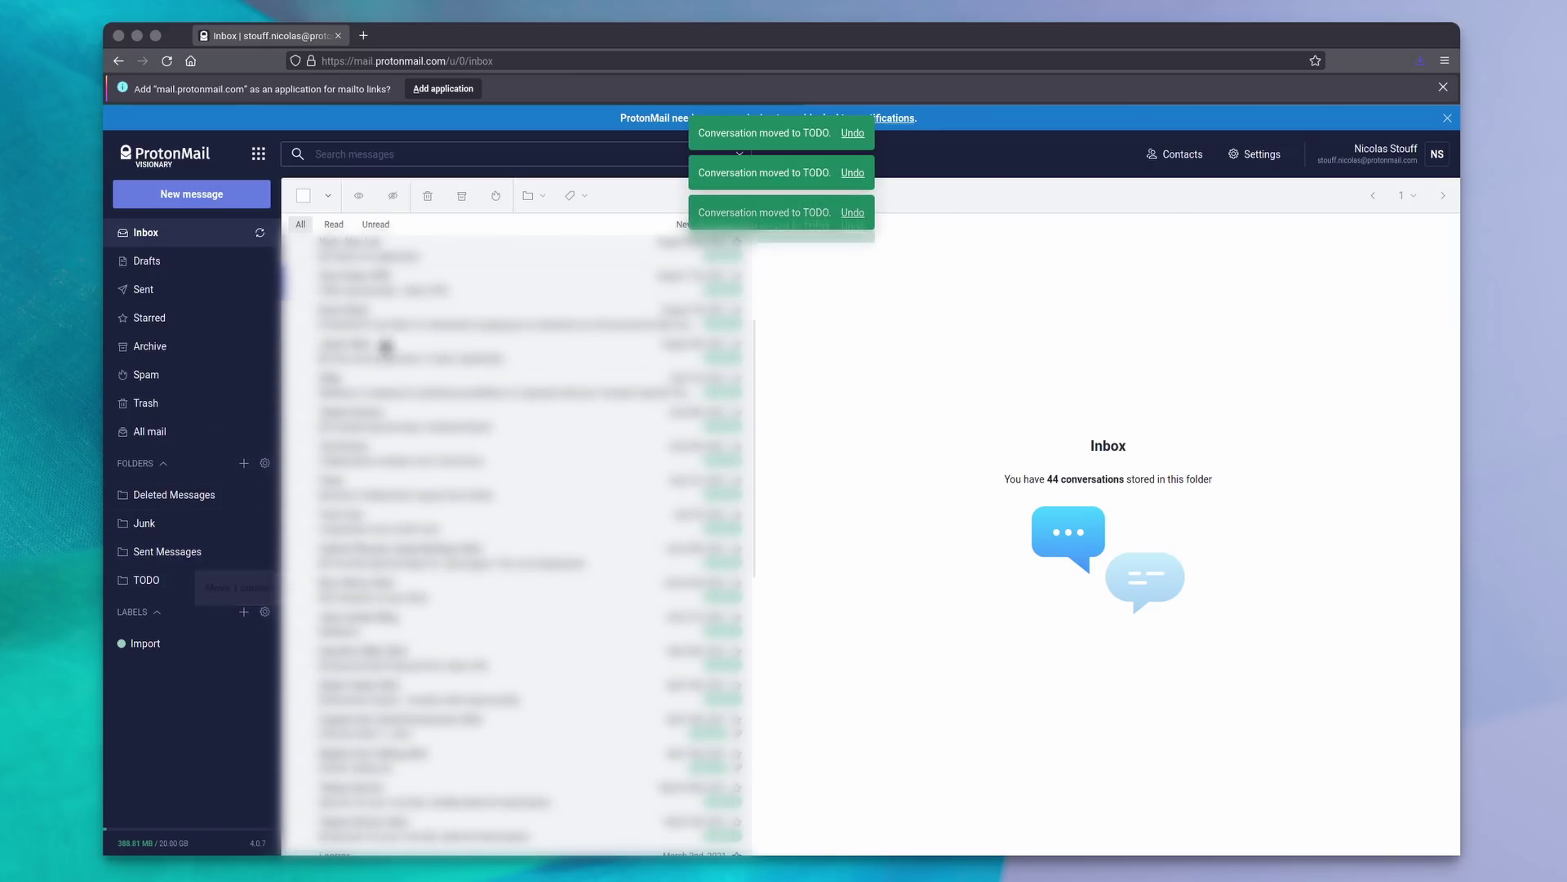
pyautogui.moveTo(401, 280); pyautogui.dragTo(184, 585)
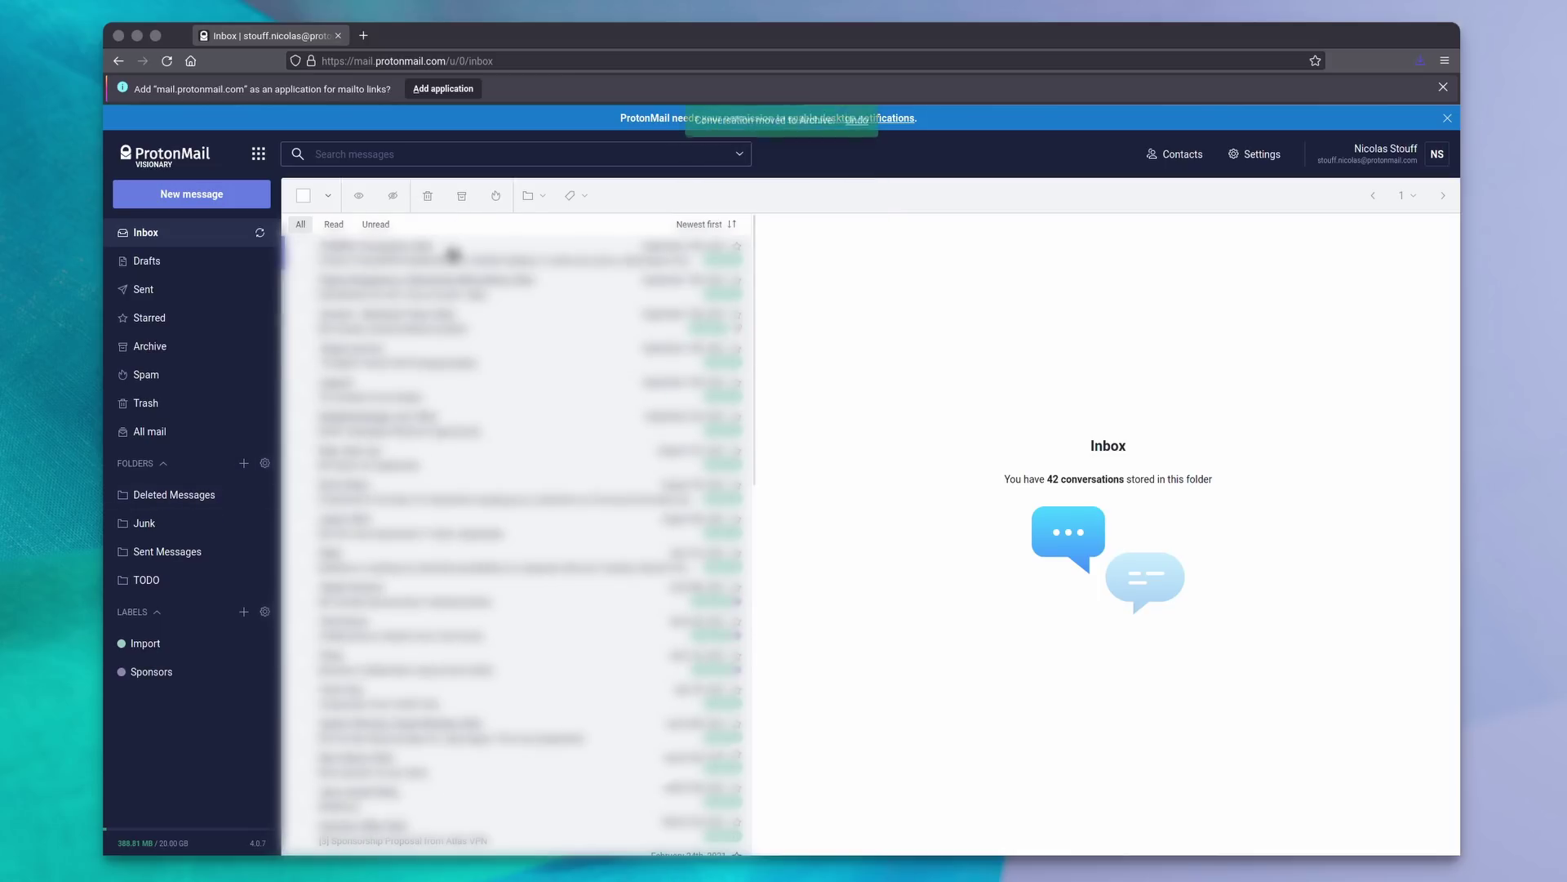
# Archive the current conversation and select three inbox conversations.
pyautogui.press('a')
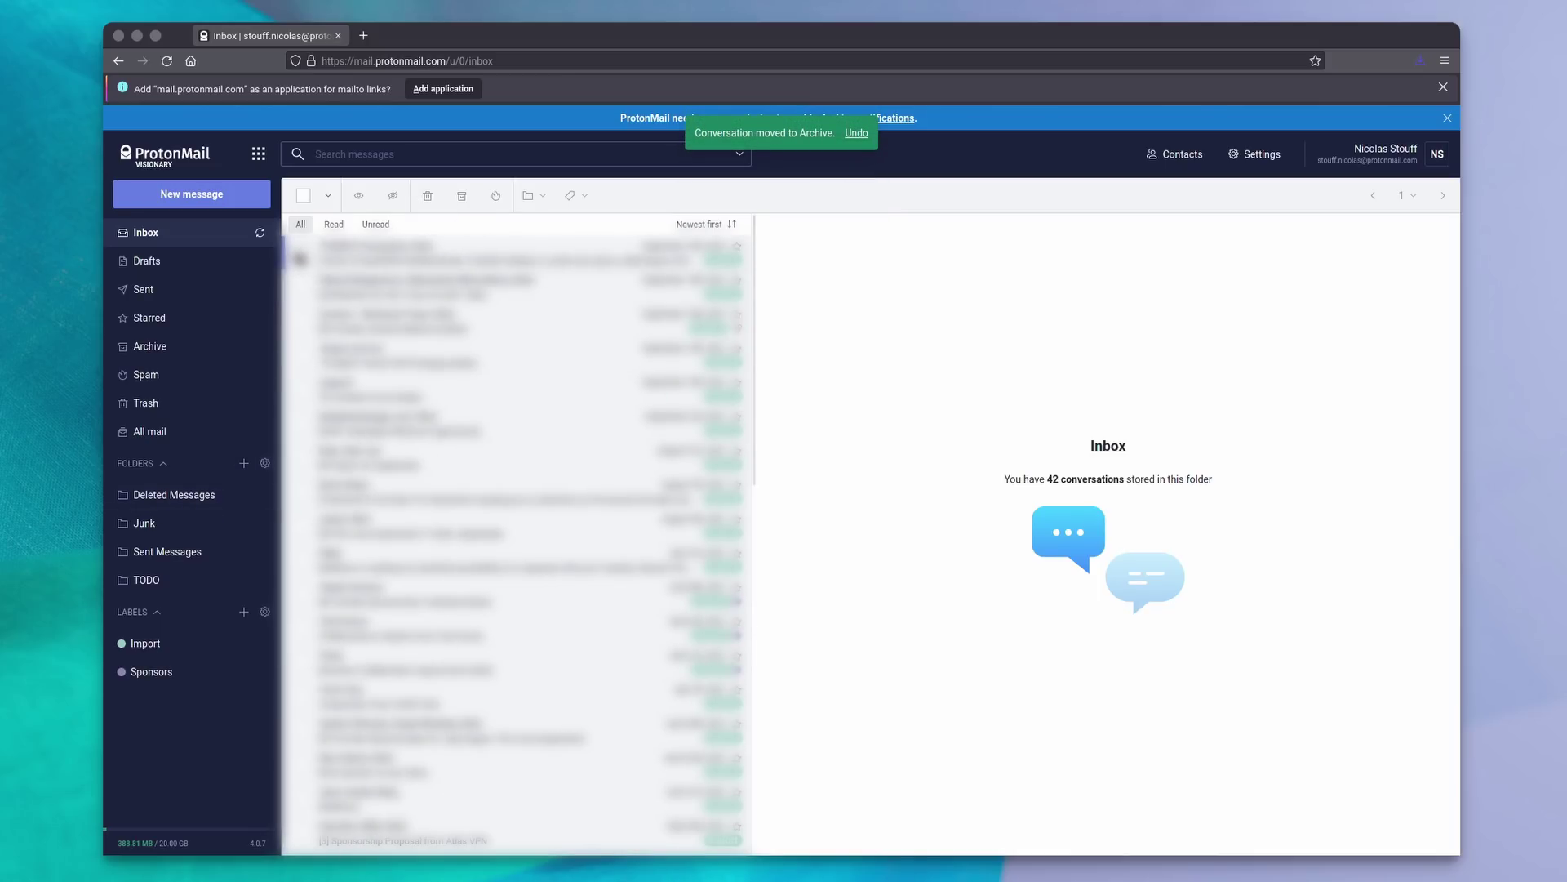
pyautogui.click(300, 253)
pyautogui.click(301, 287)
pyautogui.click(301, 321)
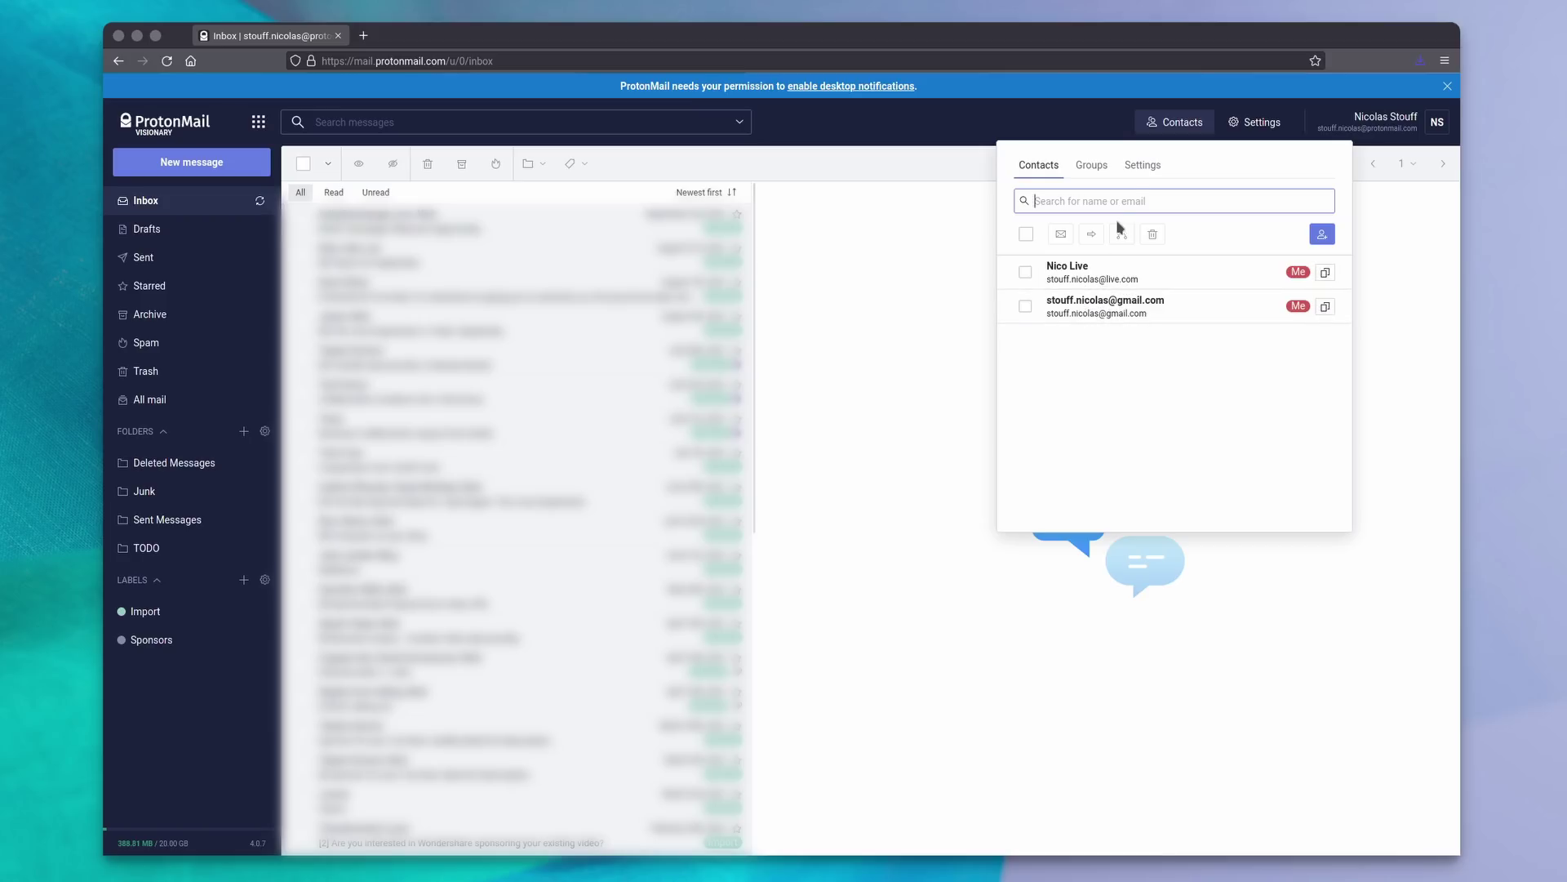
# Switch on Automatically save contacts, then view the Me group's members.
pyautogui.click(1139, 168)
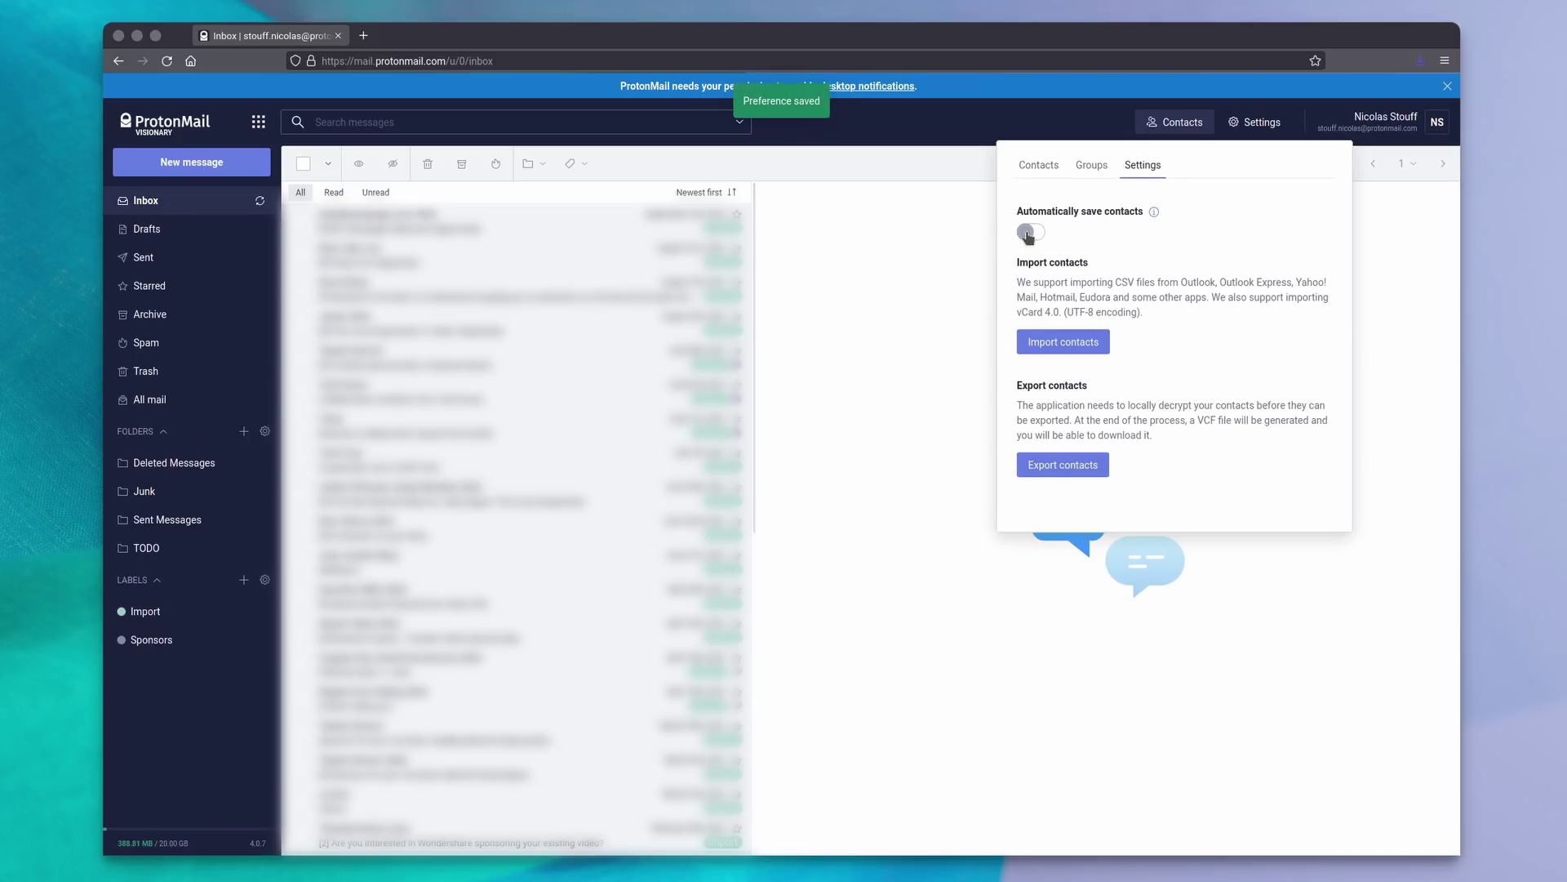
pyautogui.click(1030, 234)
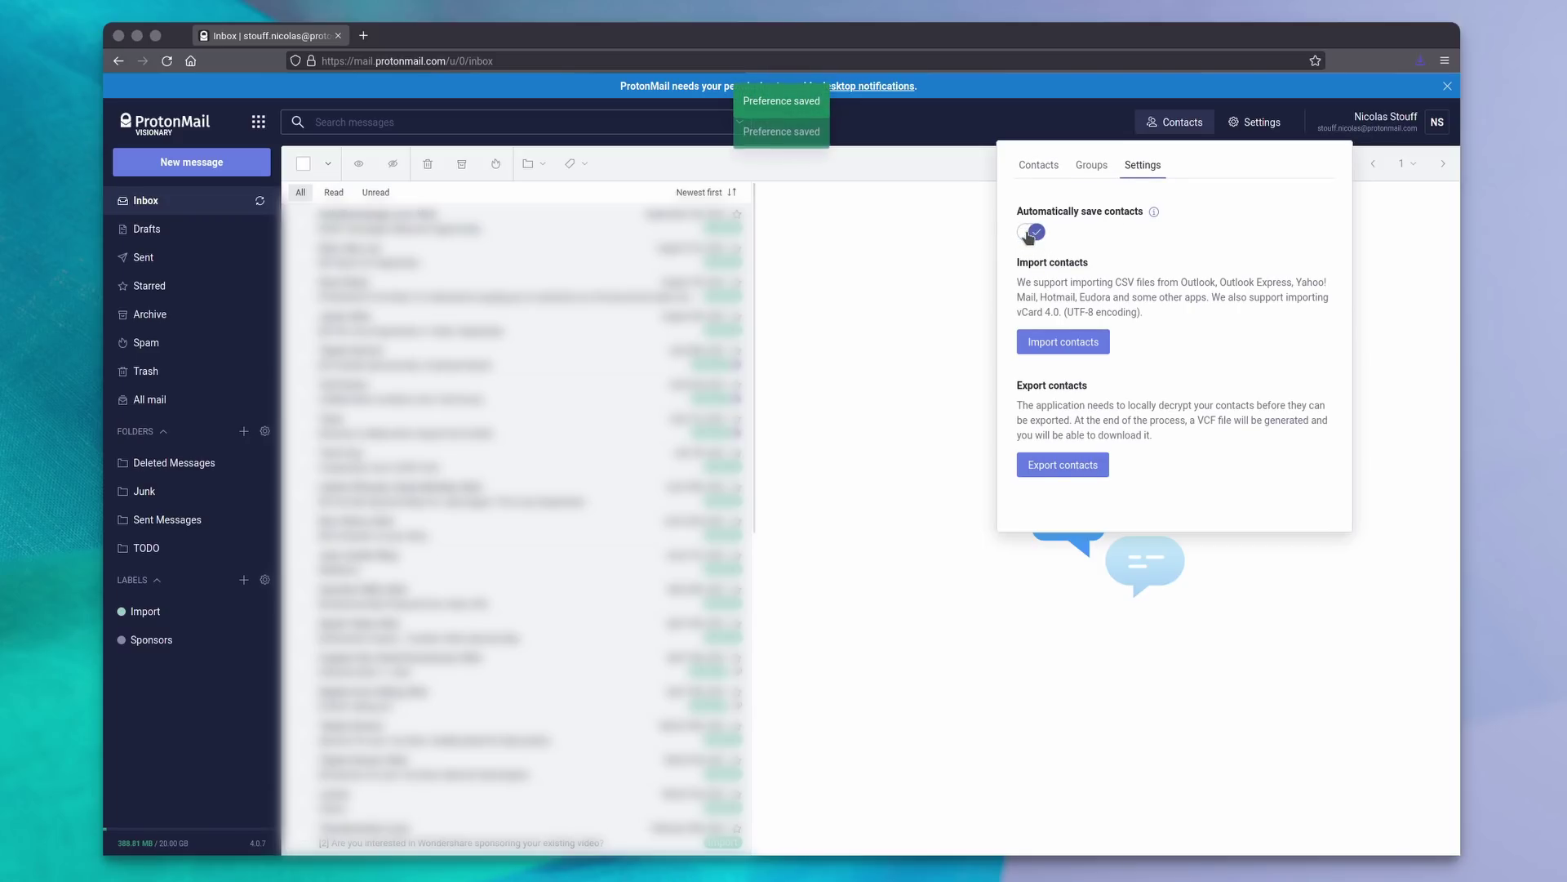
pyautogui.click(1092, 165)
pyautogui.click(1061, 269)
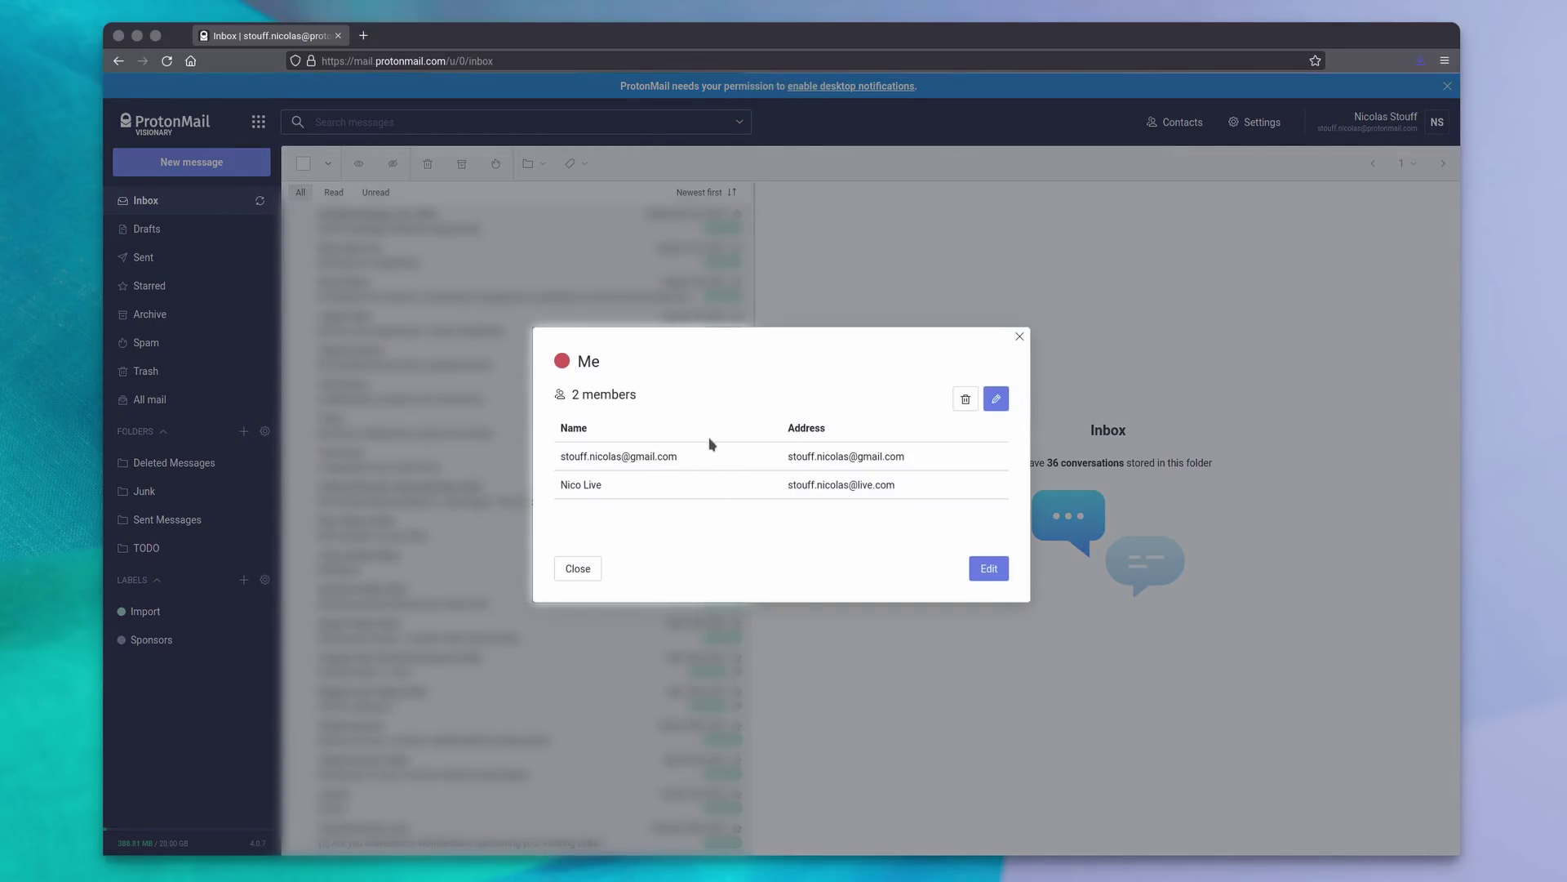
# Close the Me group, return to contacts settings and highlight the import description.
pyautogui.click(577, 569)
pyautogui.click(1175, 122)
pyautogui.click(1143, 165)
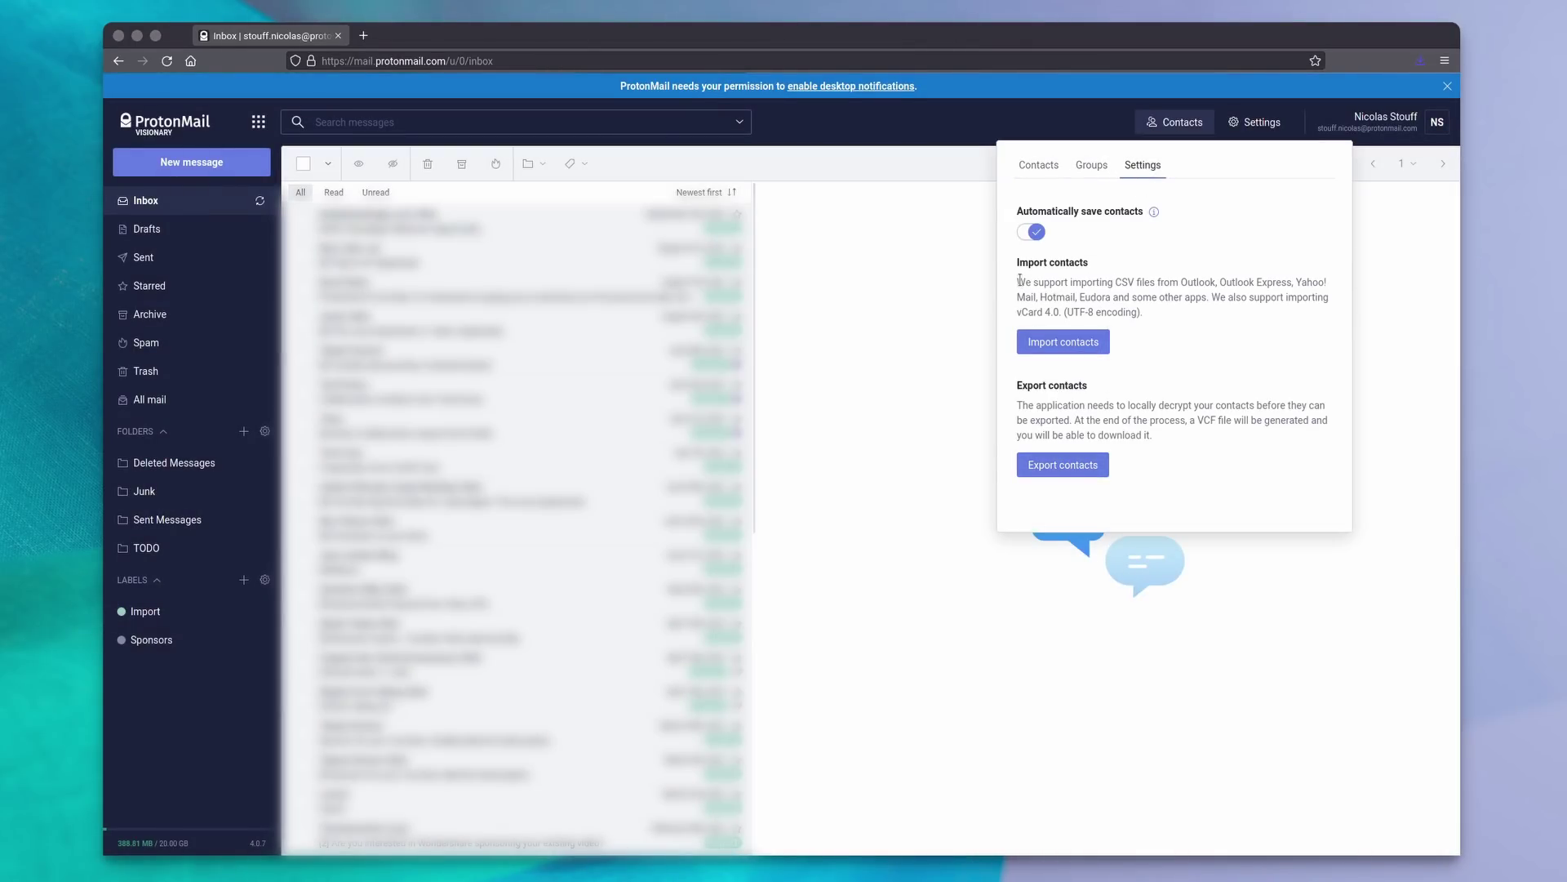
pyautogui.moveTo(1019, 280); pyautogui.dragTo(1201, 316)
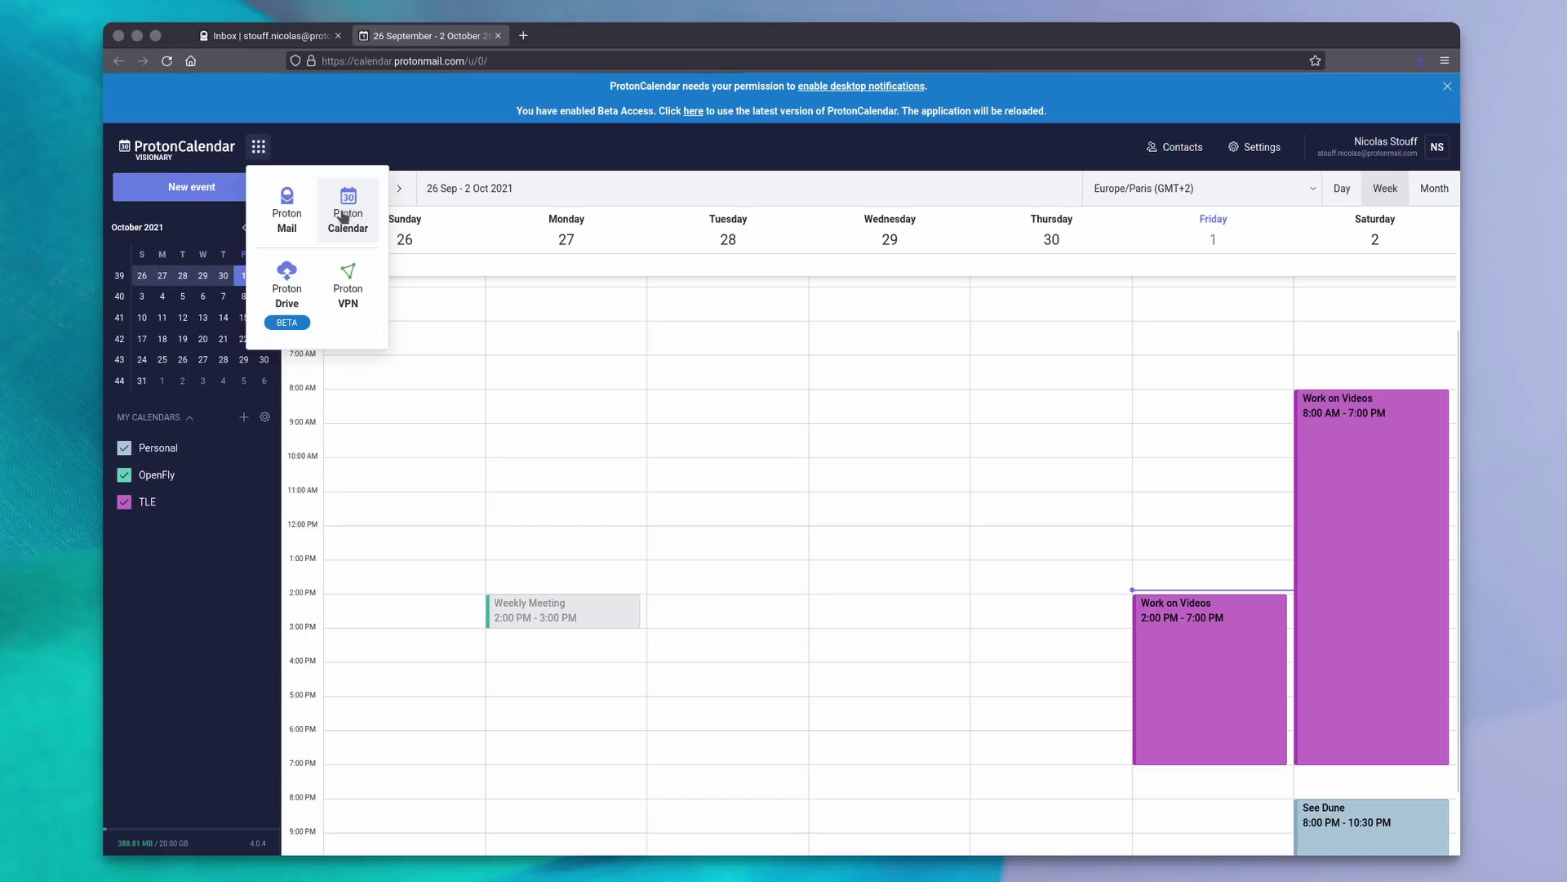
# Share the TLE calendar outside Proton with Full view of event details.
pyautogui.click(484, 173)
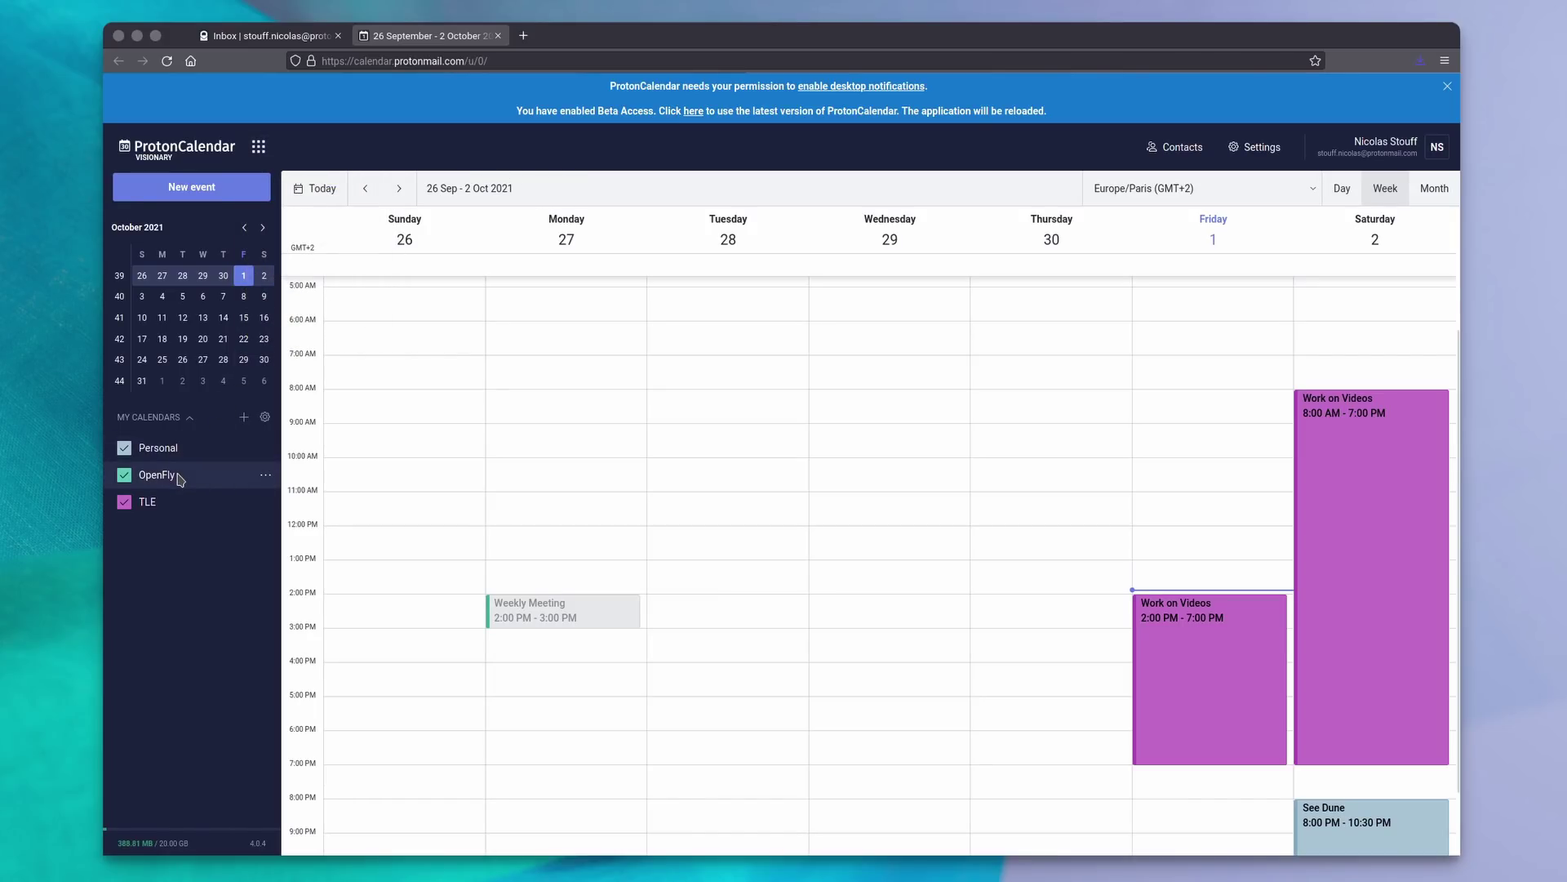
pyautogui.click(262, 420)
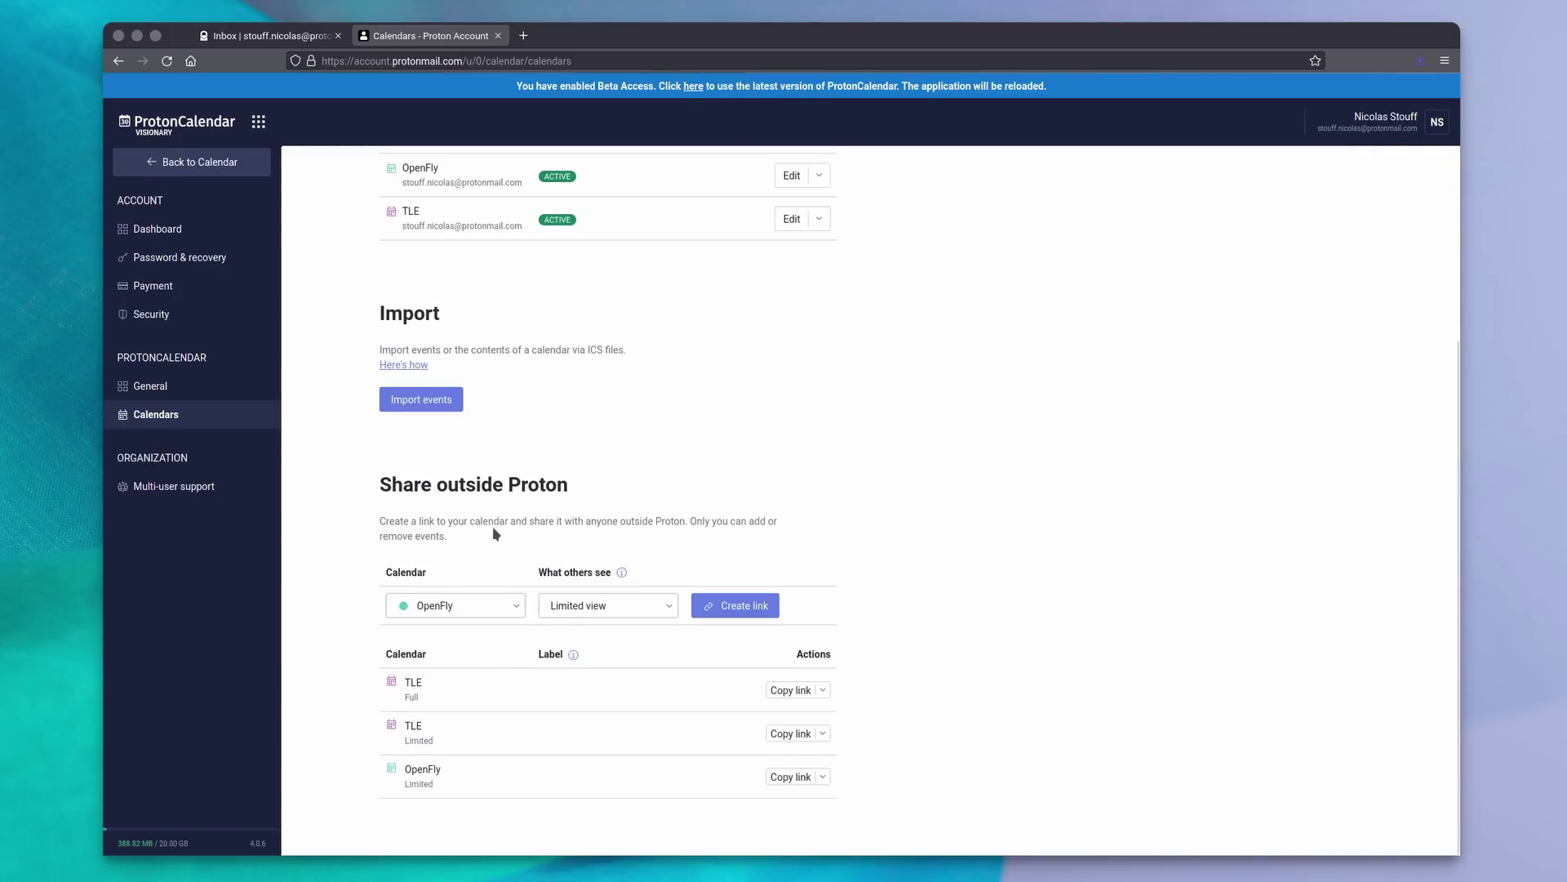
pyautogui.click(444, 683)
pyautogui.click(620, 609)
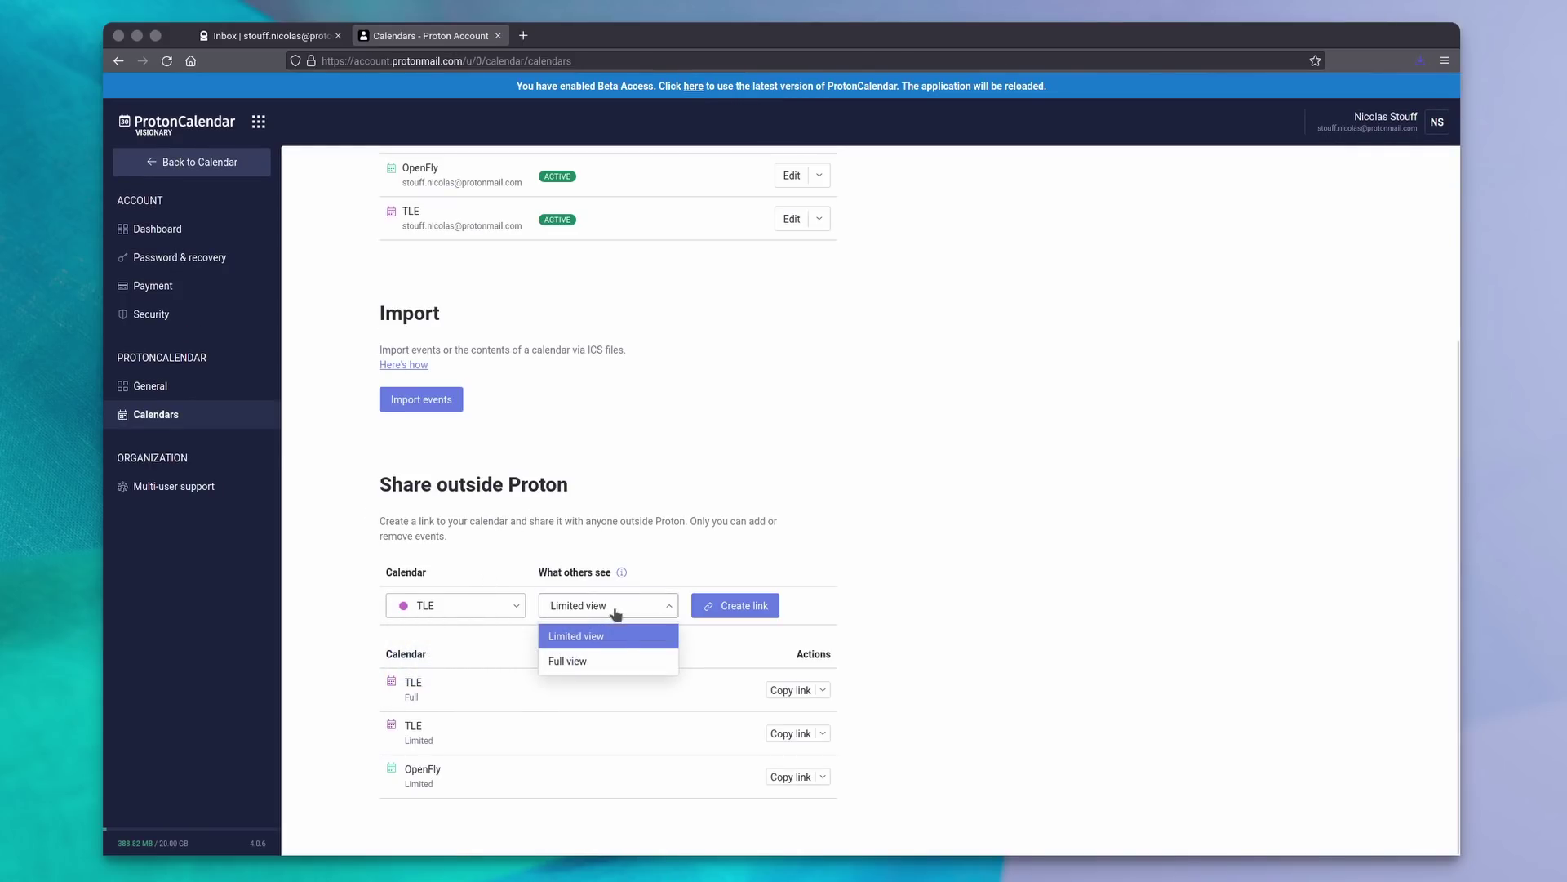
pyautogui.click(584, 663)
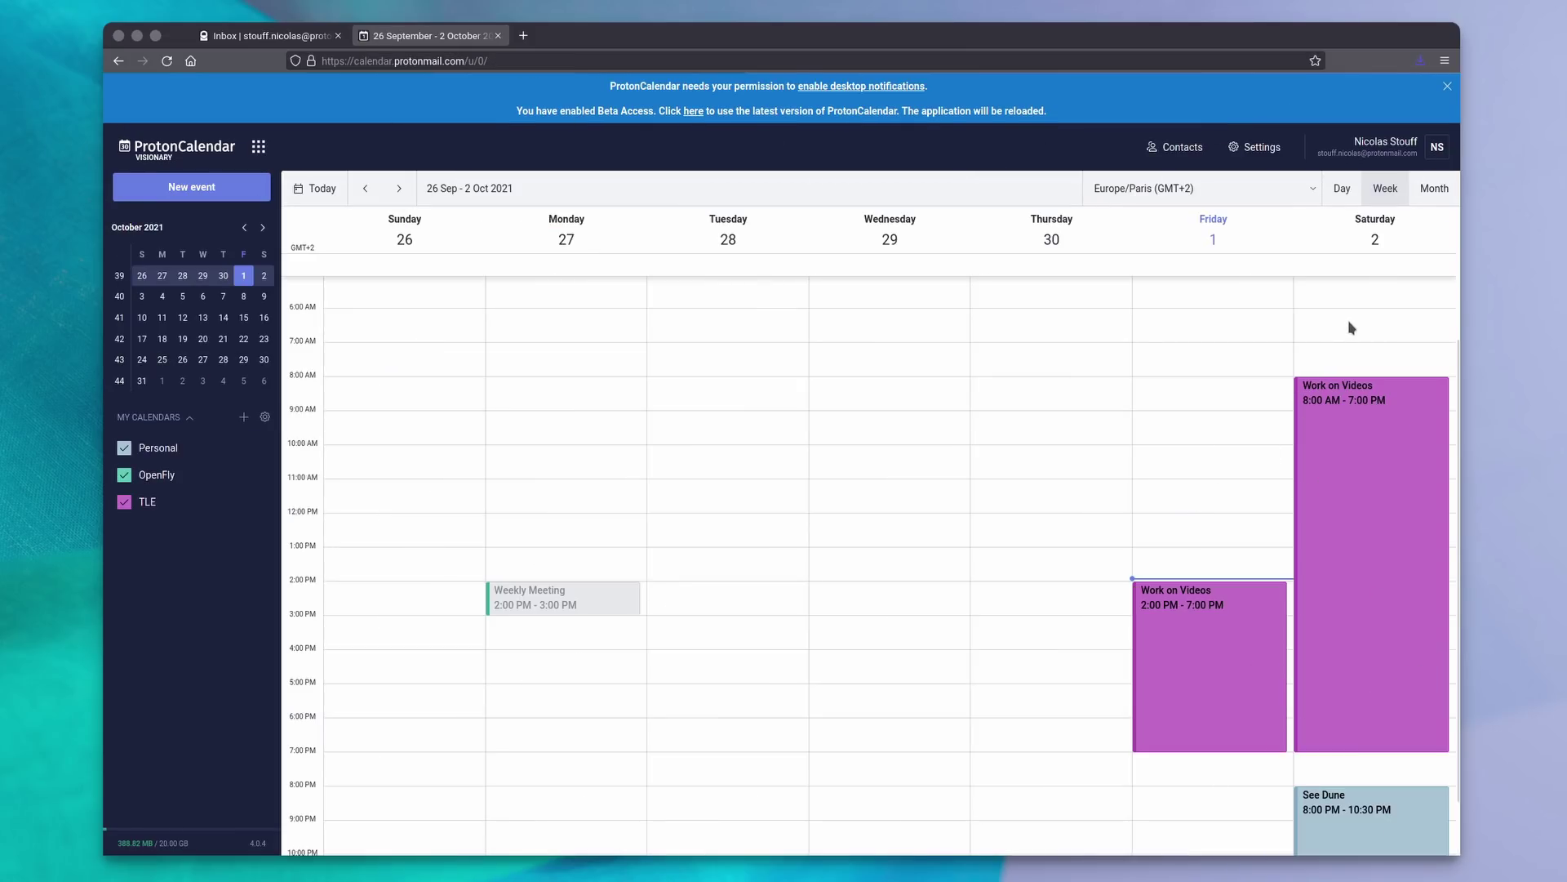
# Create a Saturday 7 AM 'Workout' event, inviting then removing the Me group participants.
pyautogui.click(1352, 353)
pyautogui.write('Workout')
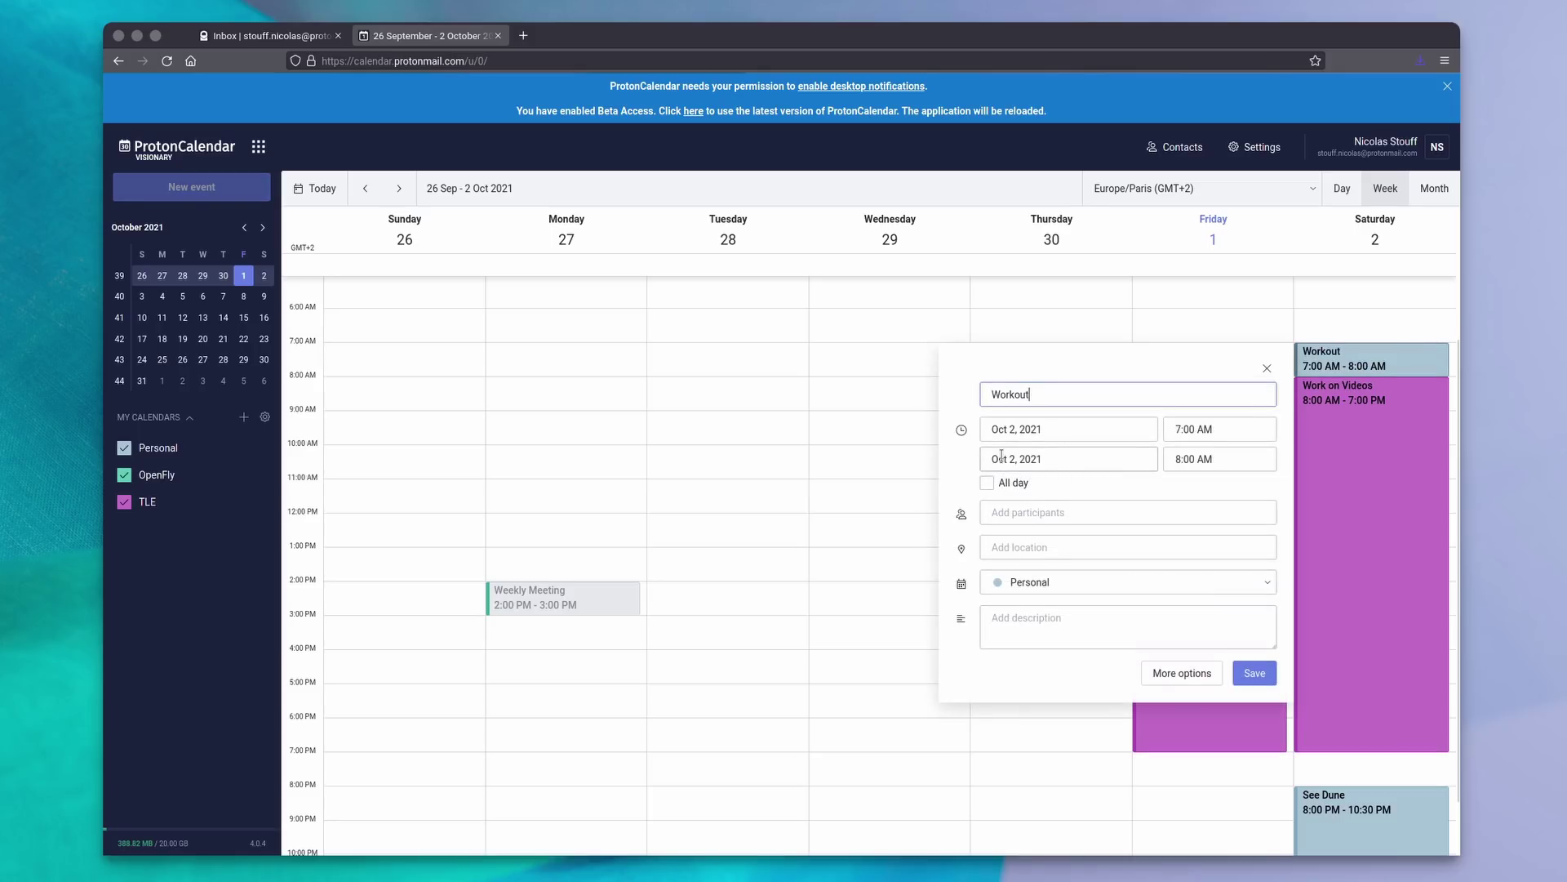
pyautogui.click(1067, 504)
pyautogui.write('me')
pyautogui.click(1059, 542)
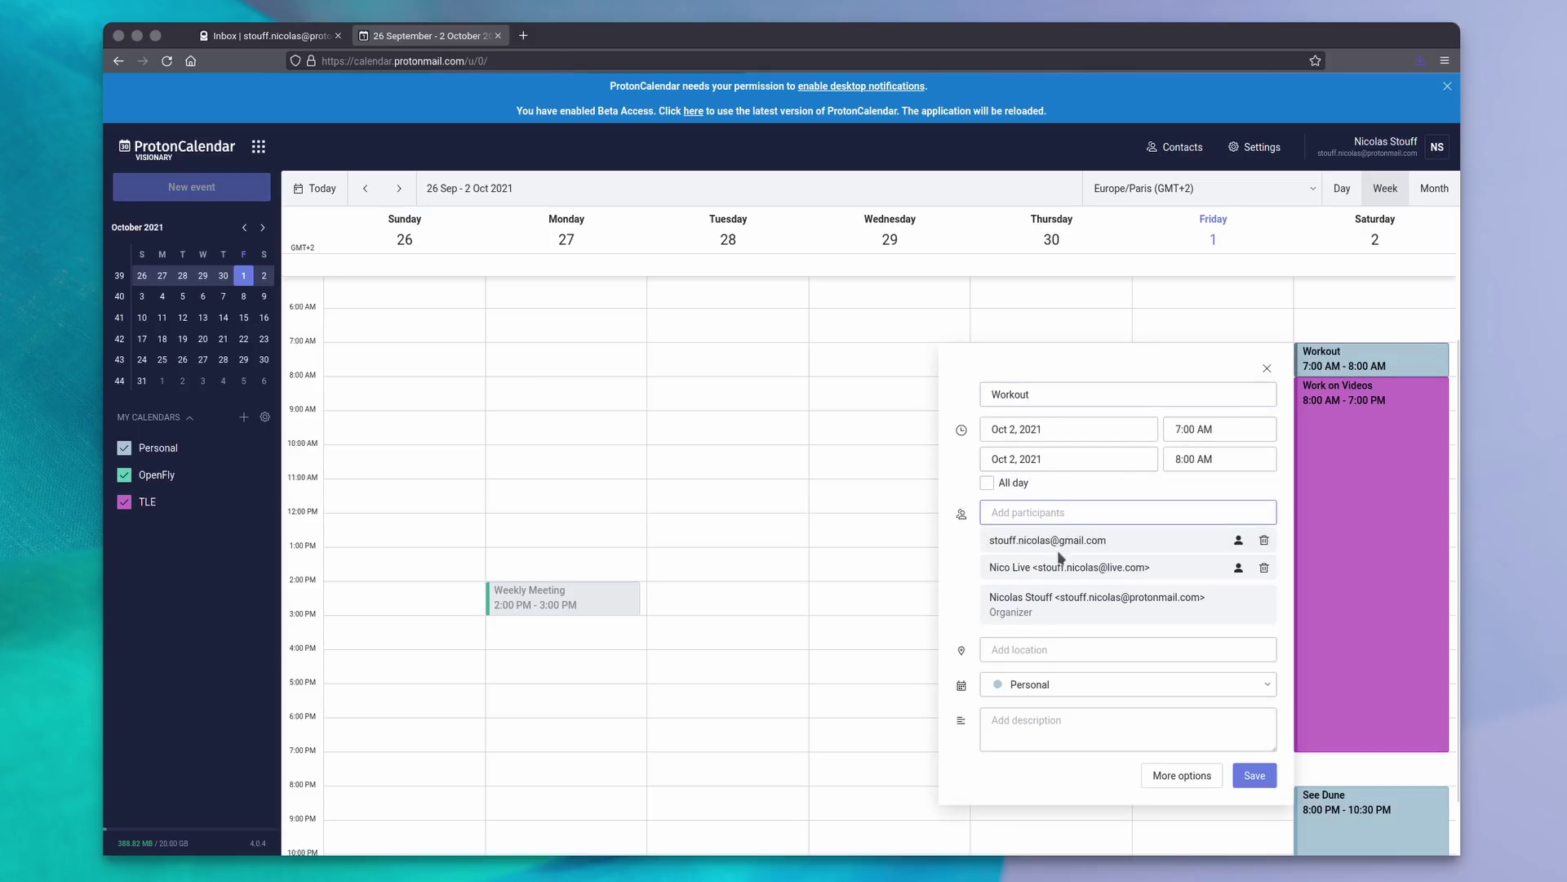
pyautogui.click(1263, 568)
pyautogui.click(1264, 540)
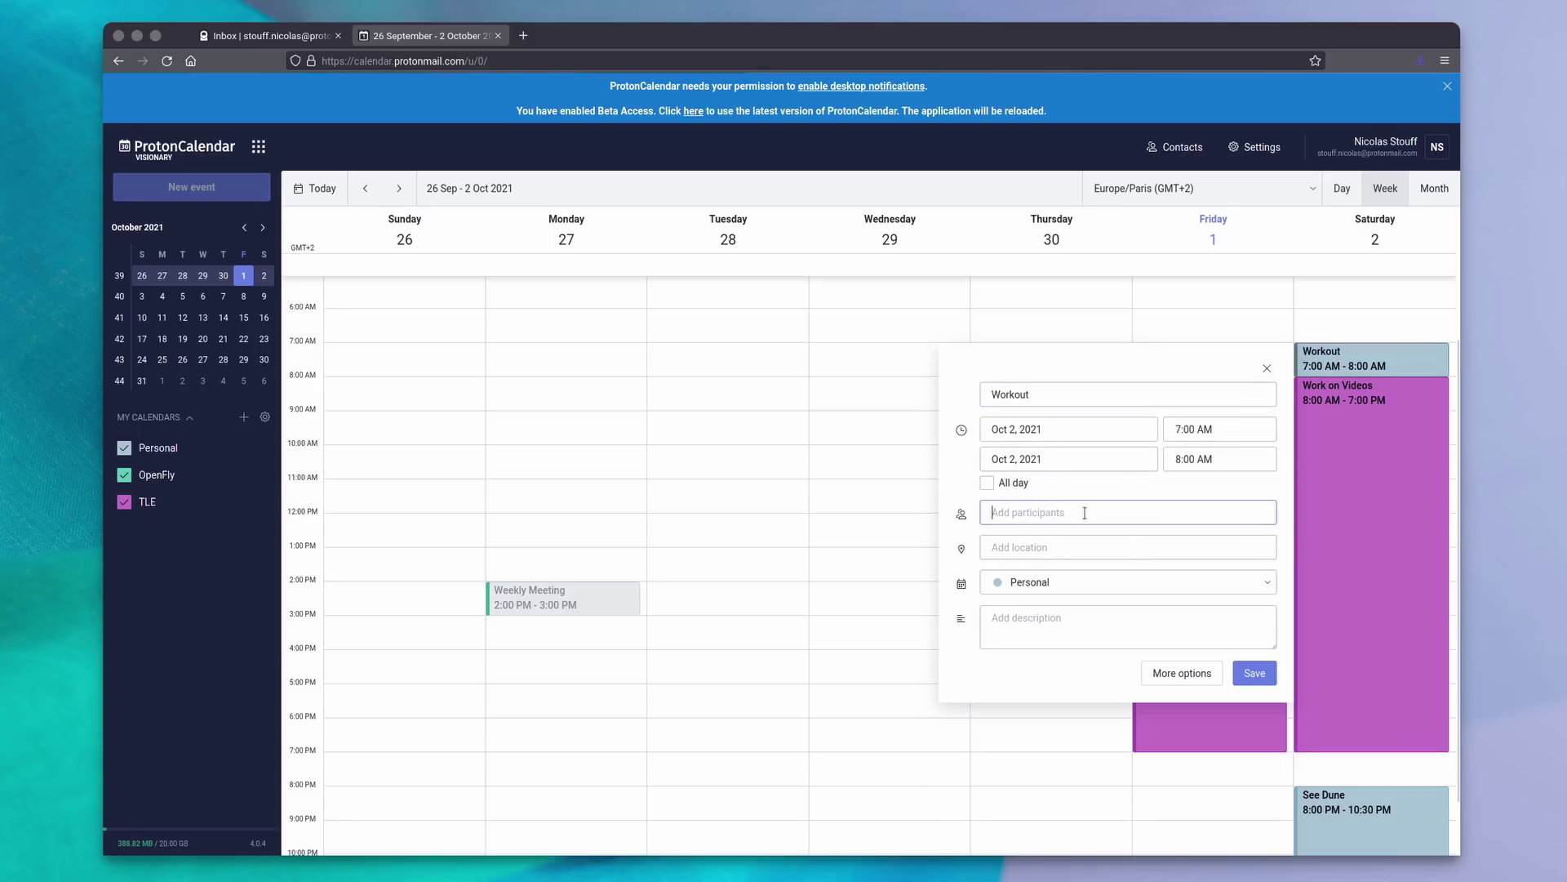
# Set the event location to 'Brest, France' and description to 'Workout, yo'.
pyautogui.click(1041, 551)
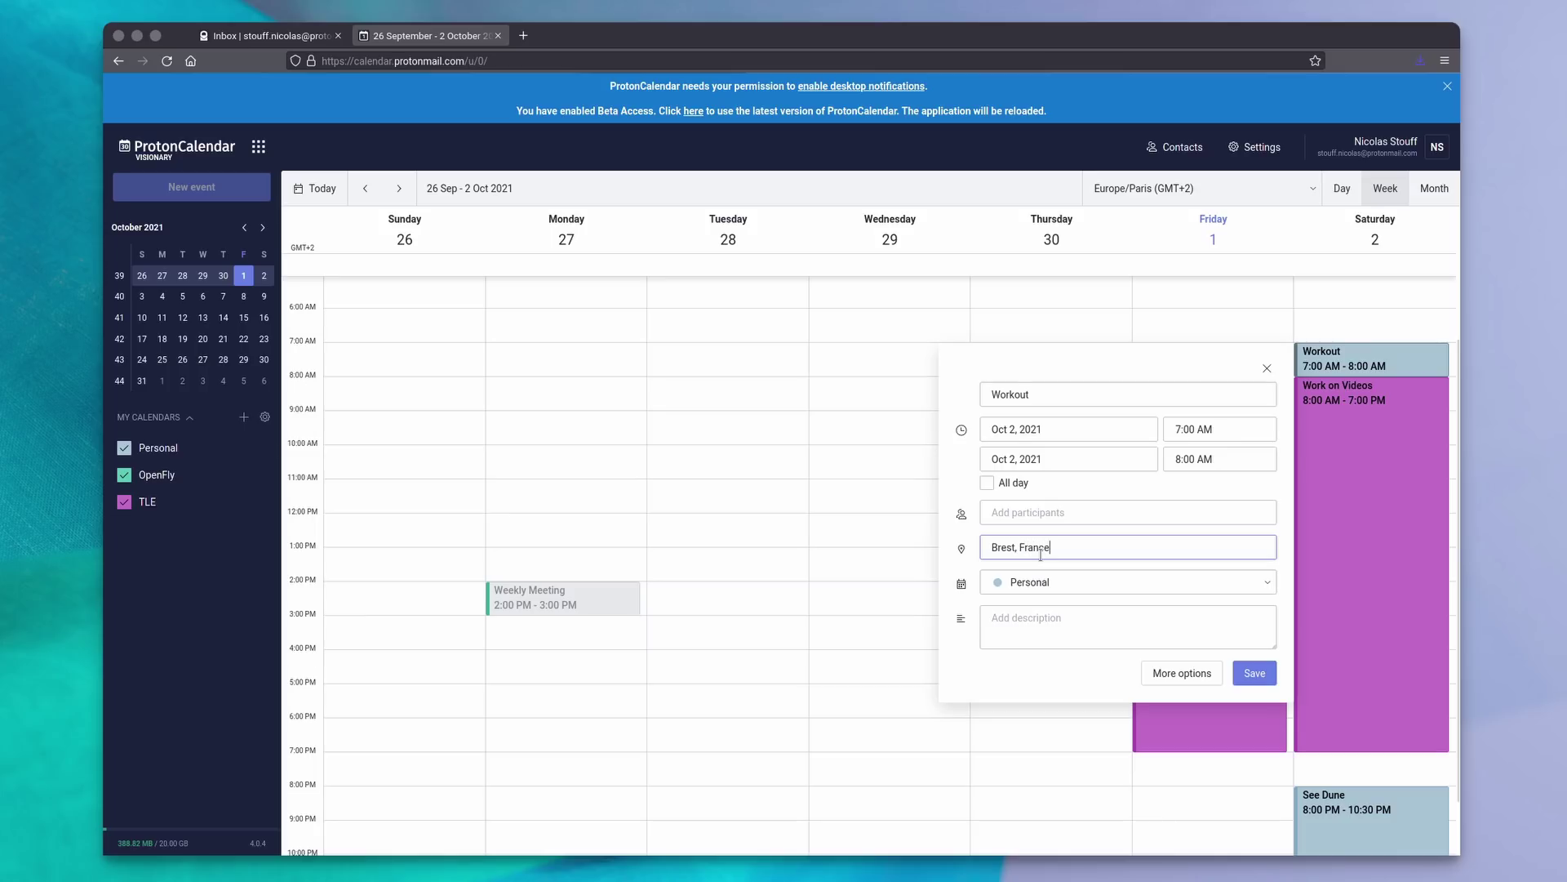
pyautogui.write('Brest, France')
pyautogui.click(1040, 582)
pyautogui.click(1078, 626)
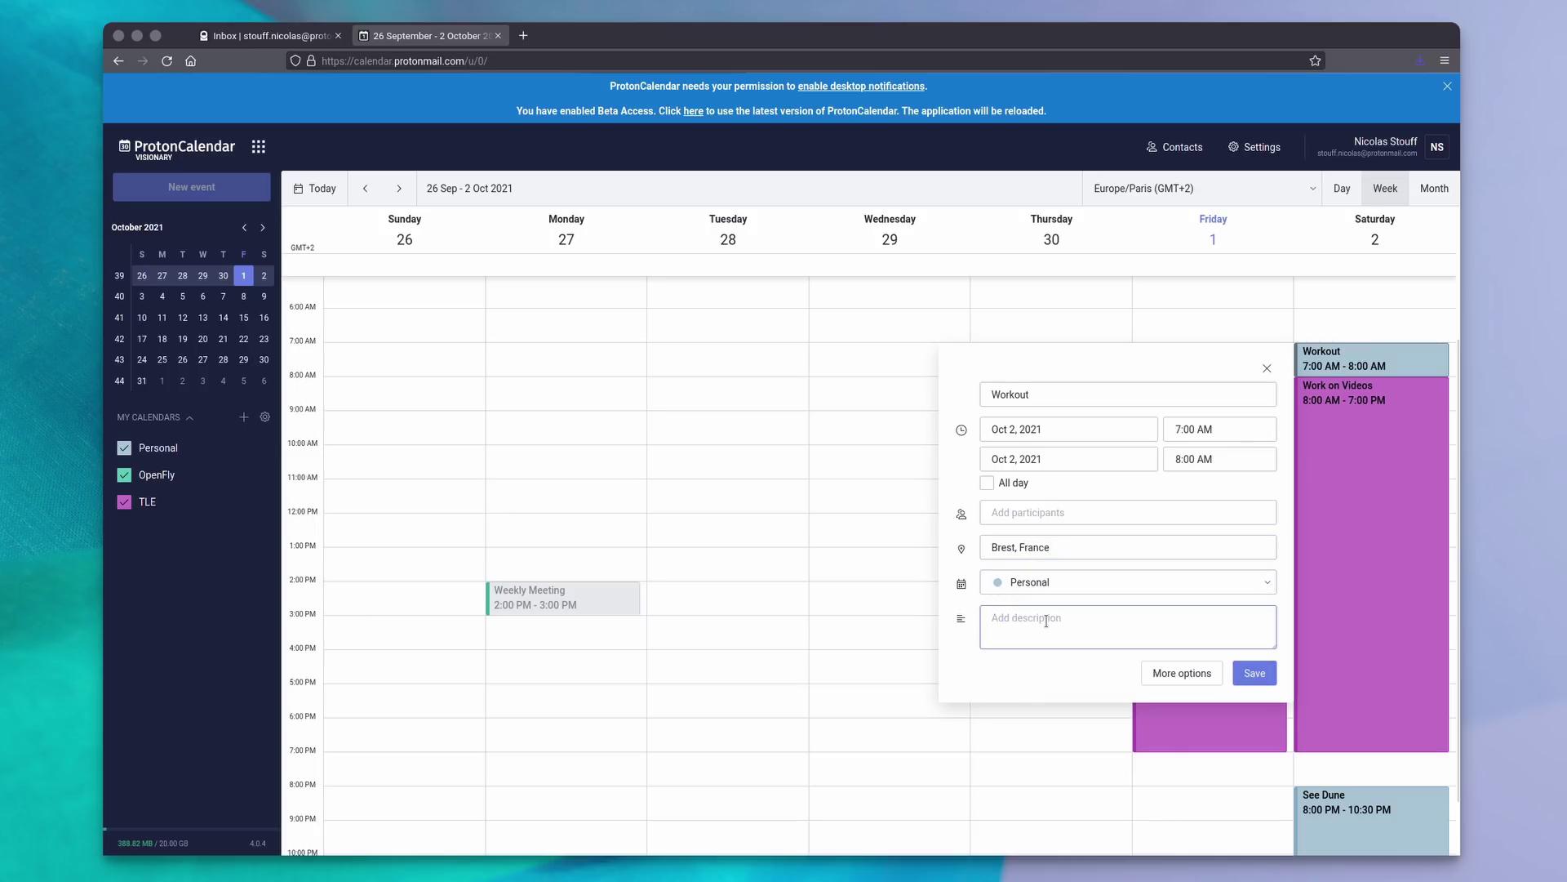
pyautogui.write('Workout, you lazy couch potato')
# Make the event repeat every week, keeping the reminder in minutes.
pyautogui.click(1200, 675)
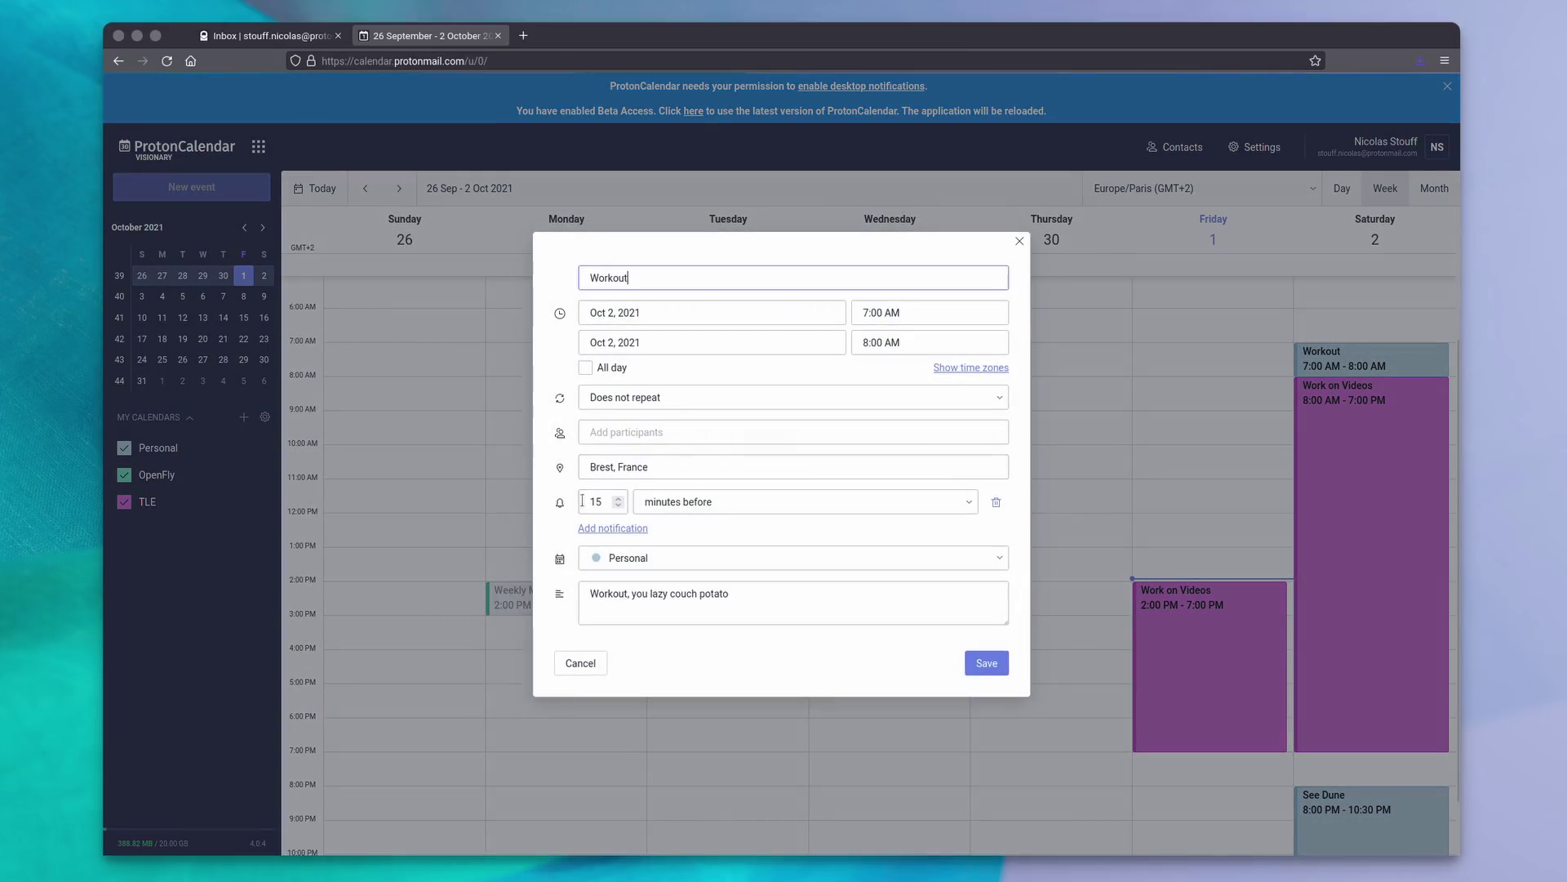
pyautogui.click(679, 399)
pyautogui.click(649, 476)
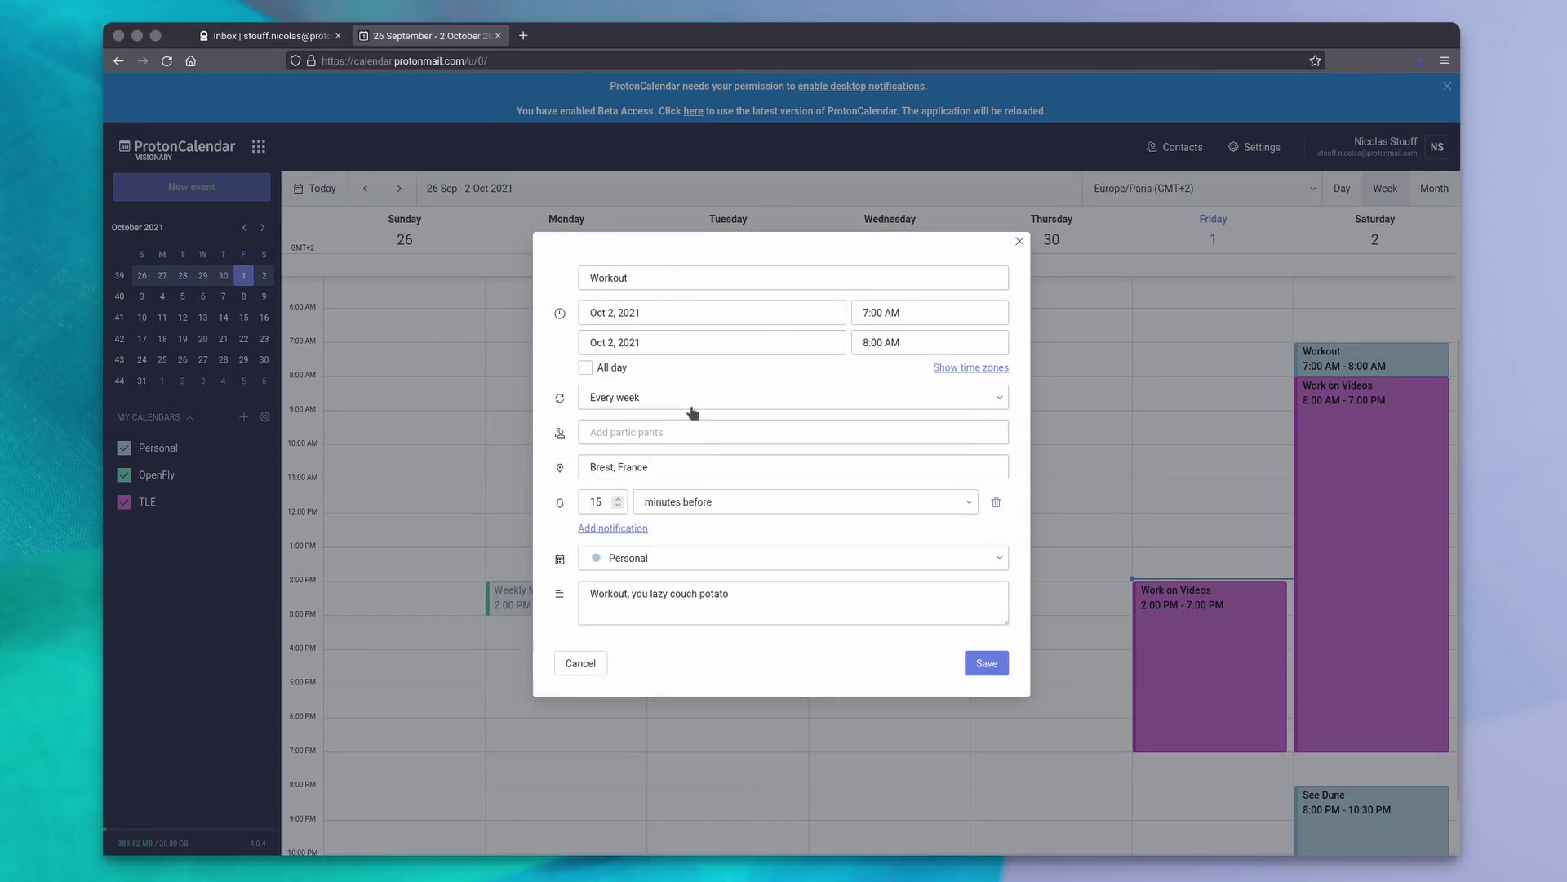
pyautogui.click(653, 502)
pyautogui.click(694, 559)
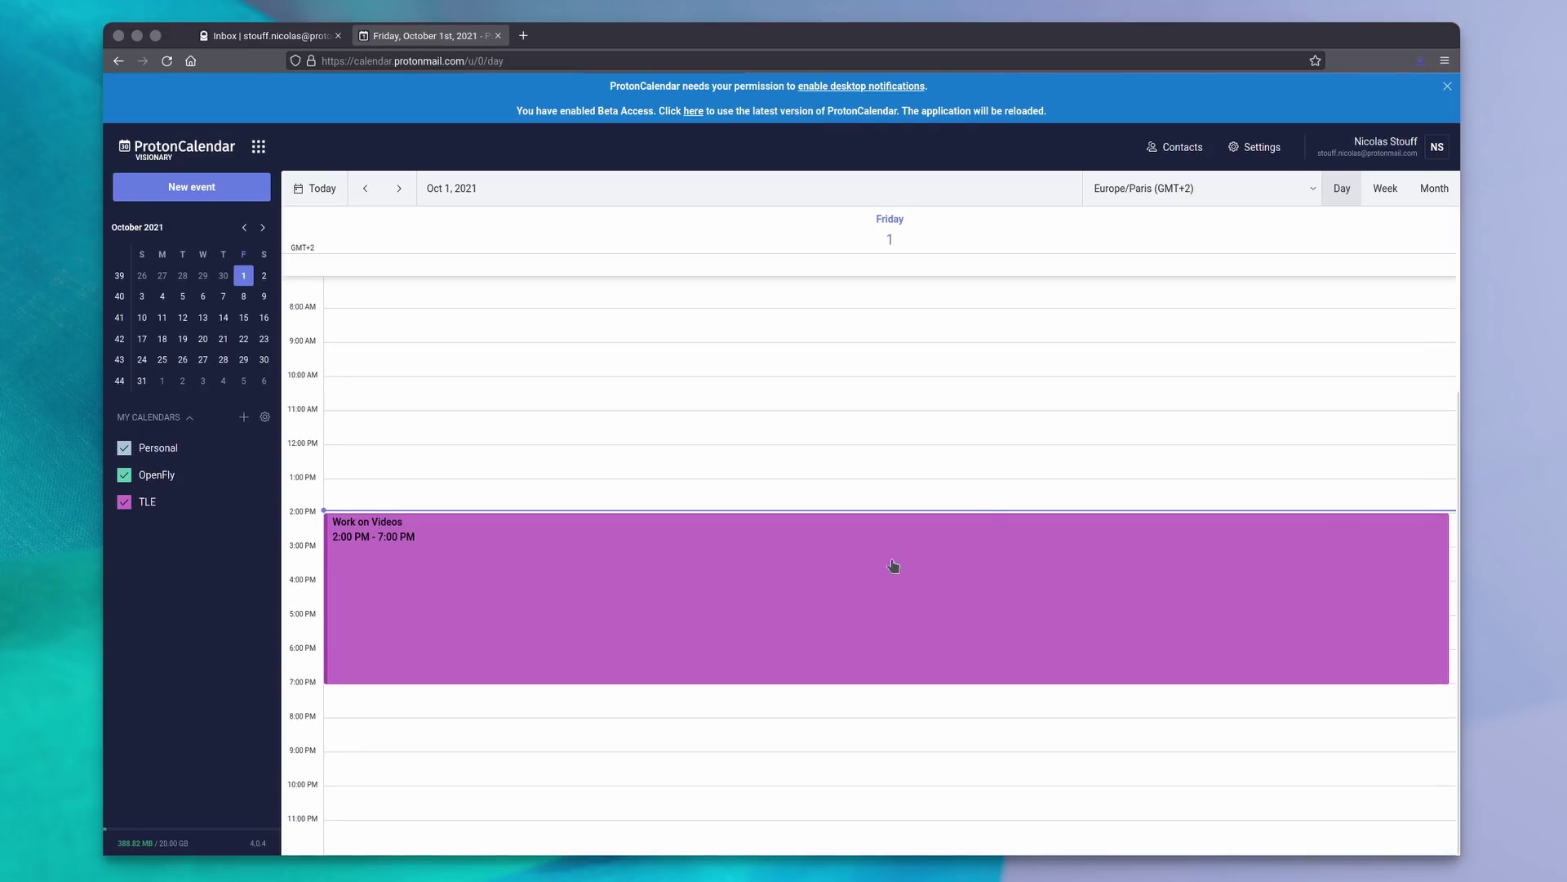
# Switch the calendar to week then month view and set time zone to Europe/Paris (GMT+2).
pyautogui.click(1385, 189)
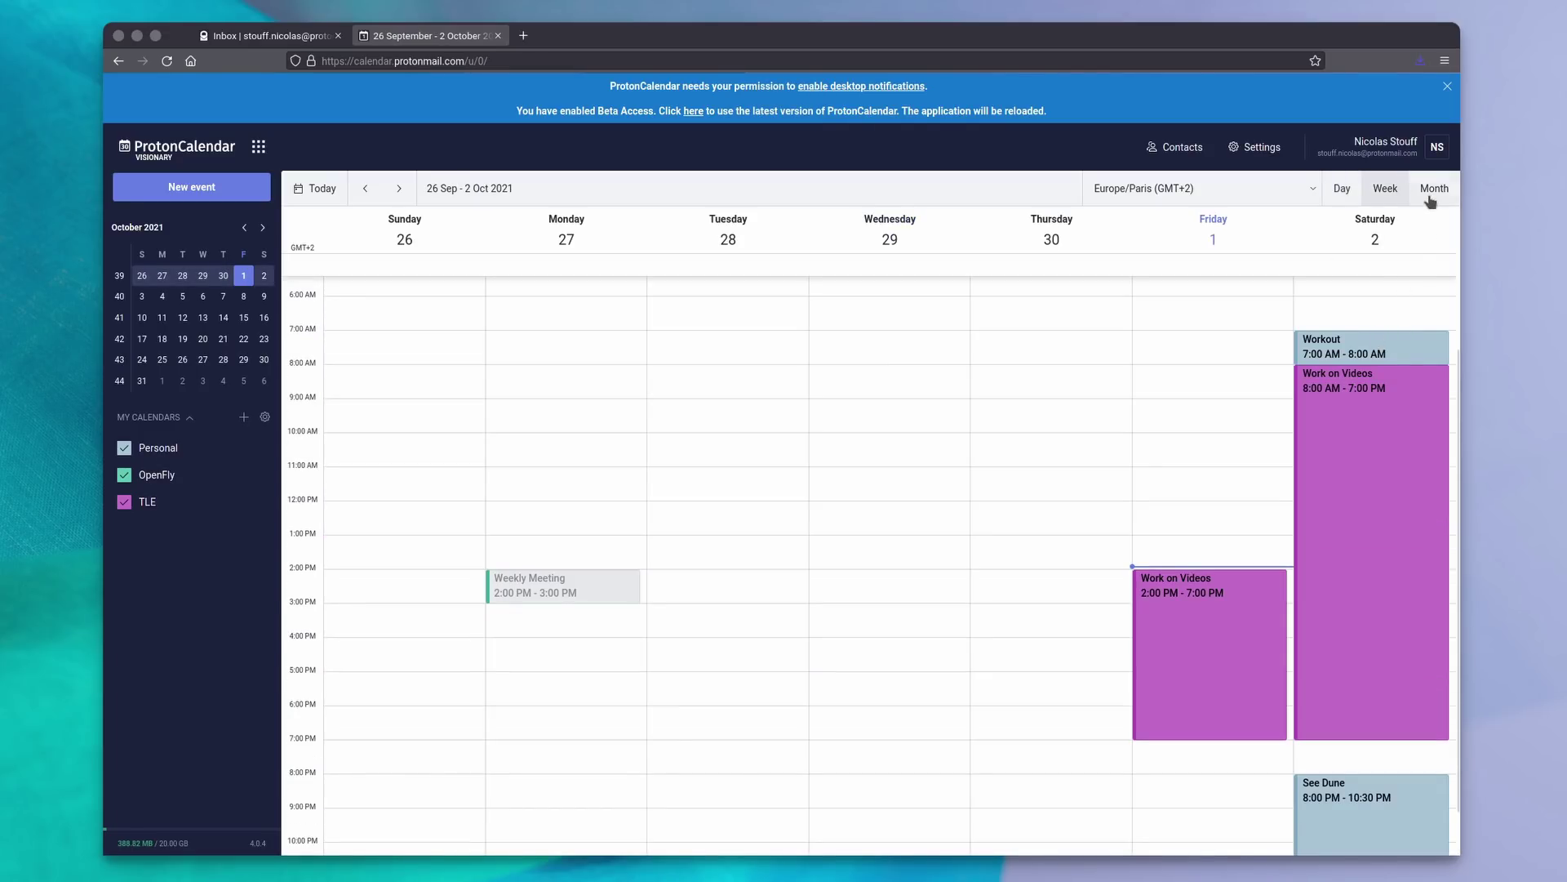
pyautogui.click(1430, 196)
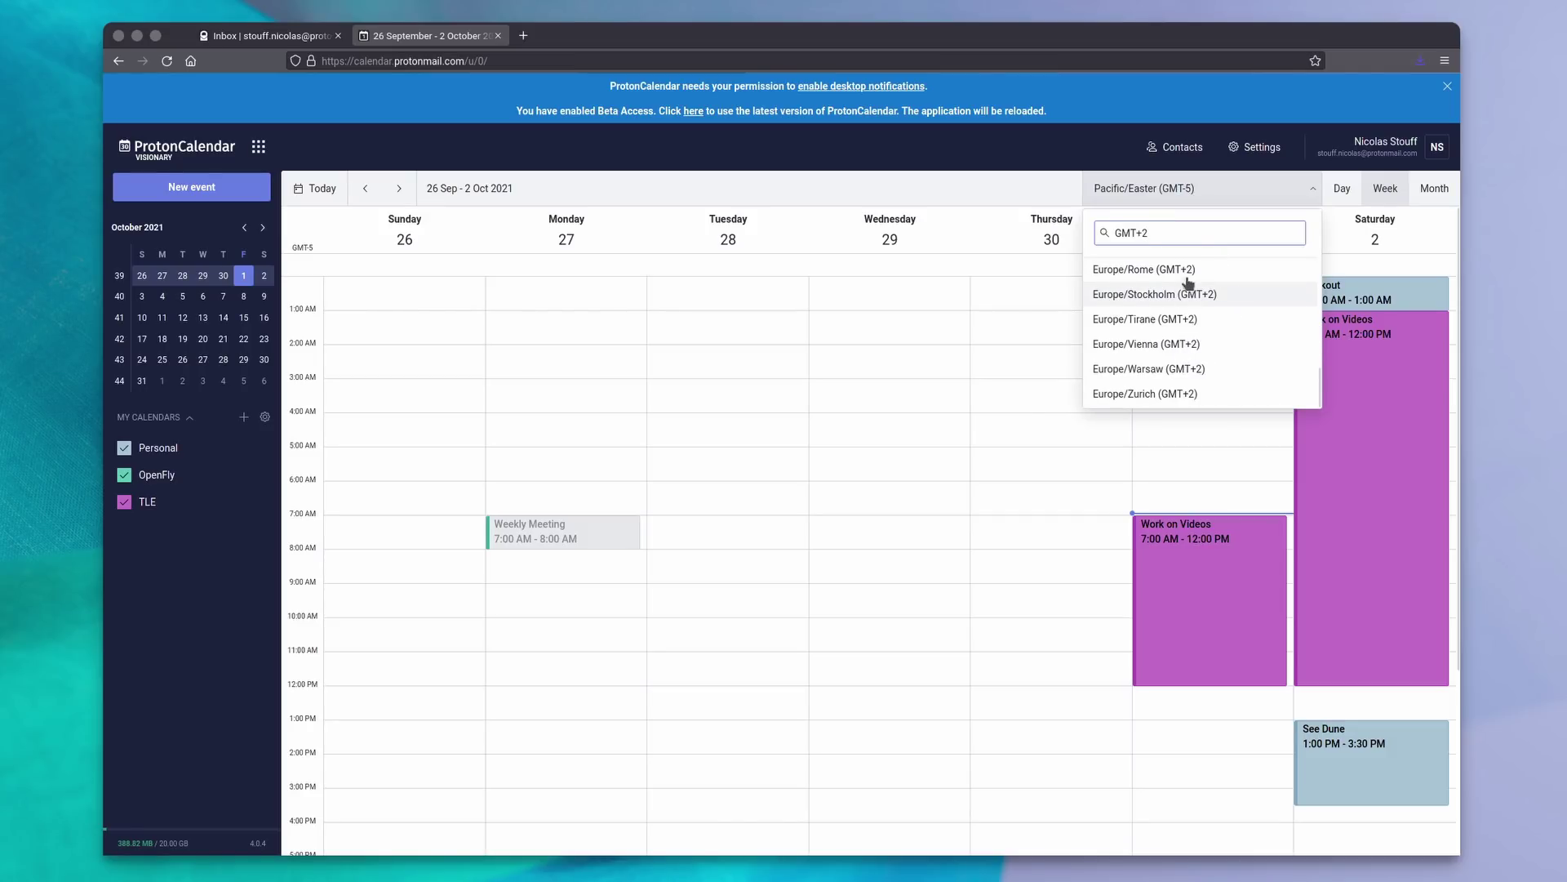
pyautogui.scroll(2, 1189, 343)
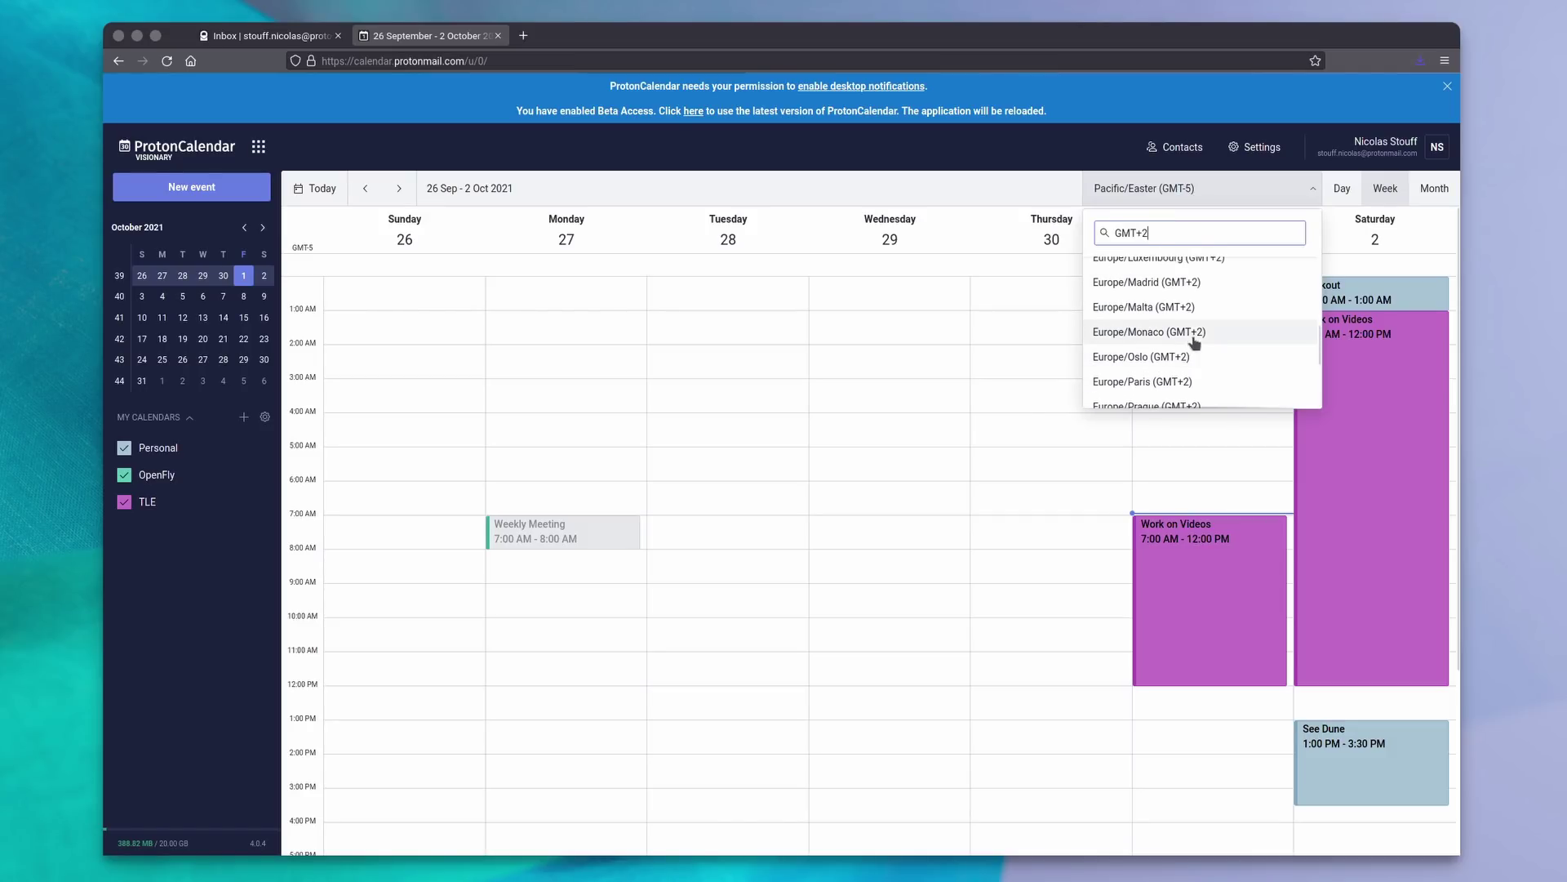
pyautogui.click(1189, 381)
pyautogui.scroll(-3, 1155, 565)
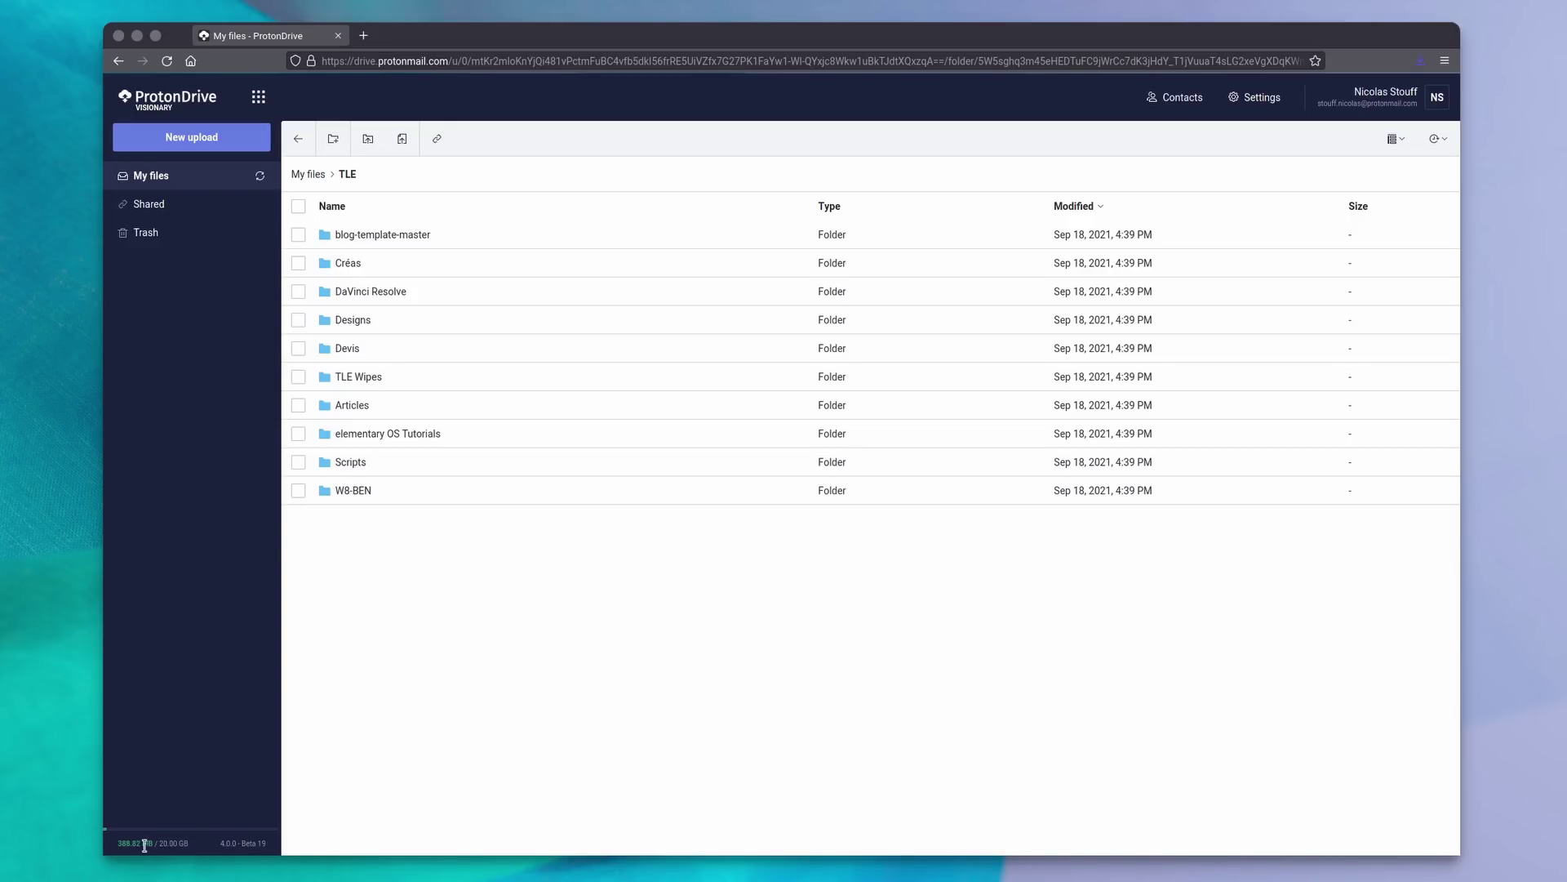
# Upload the Linux News .mov video from Dolphin into the TLE folder.
pyautogui.hotkey('alt', 'Tab')
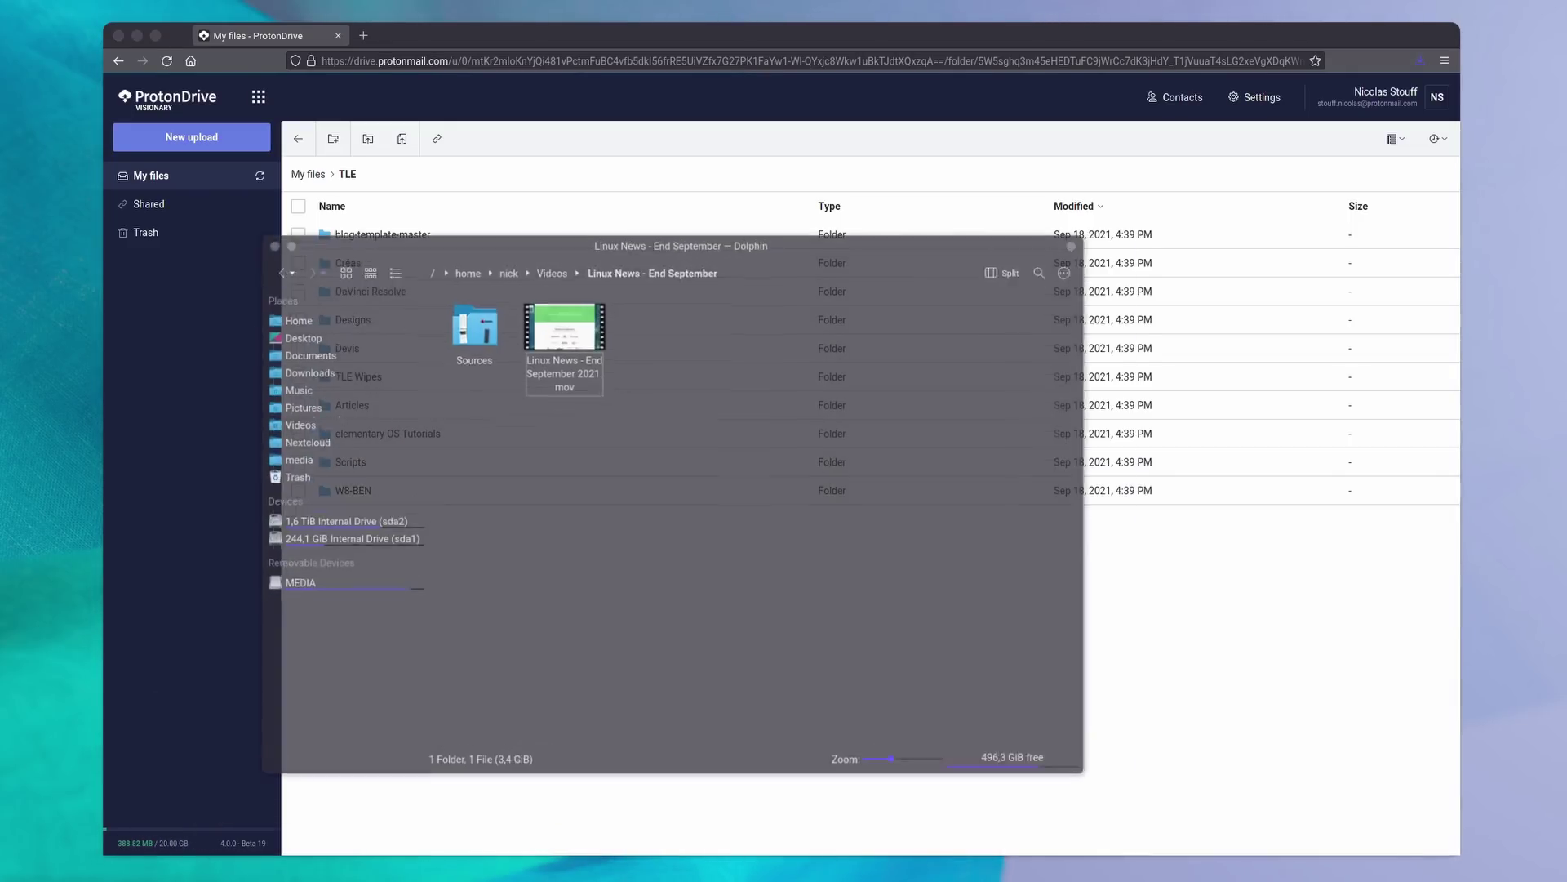
pyautogui.moveTo(632, 209); pyautogui.dragTo(1059, 290)
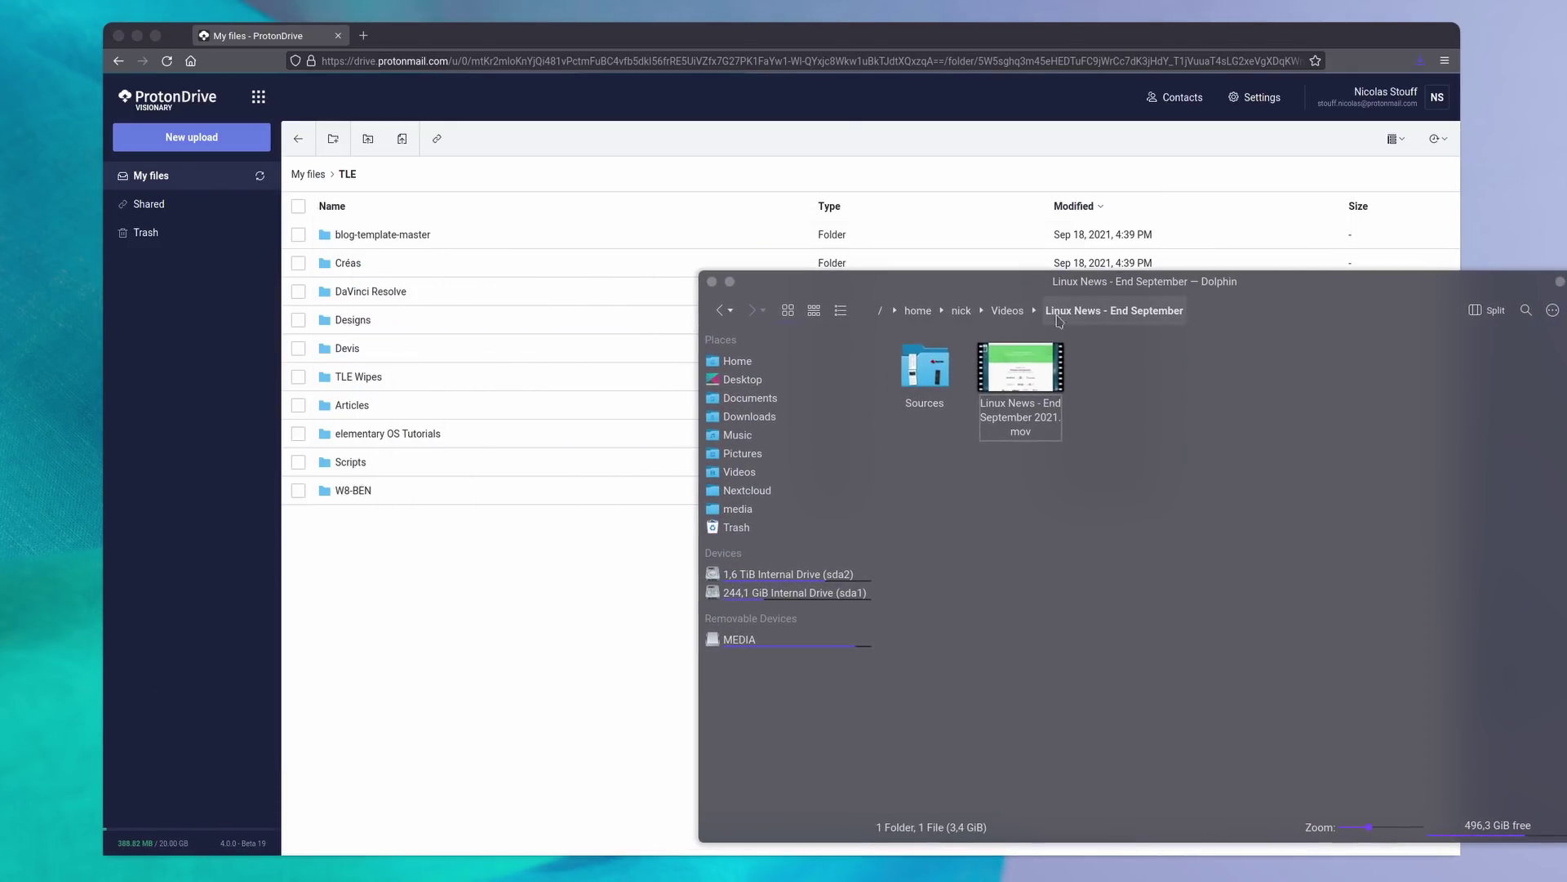
pyautogui.moveTo(1021, 371); pyautogui.dragTo(660, 544)
pyautogui.click(621, 647)
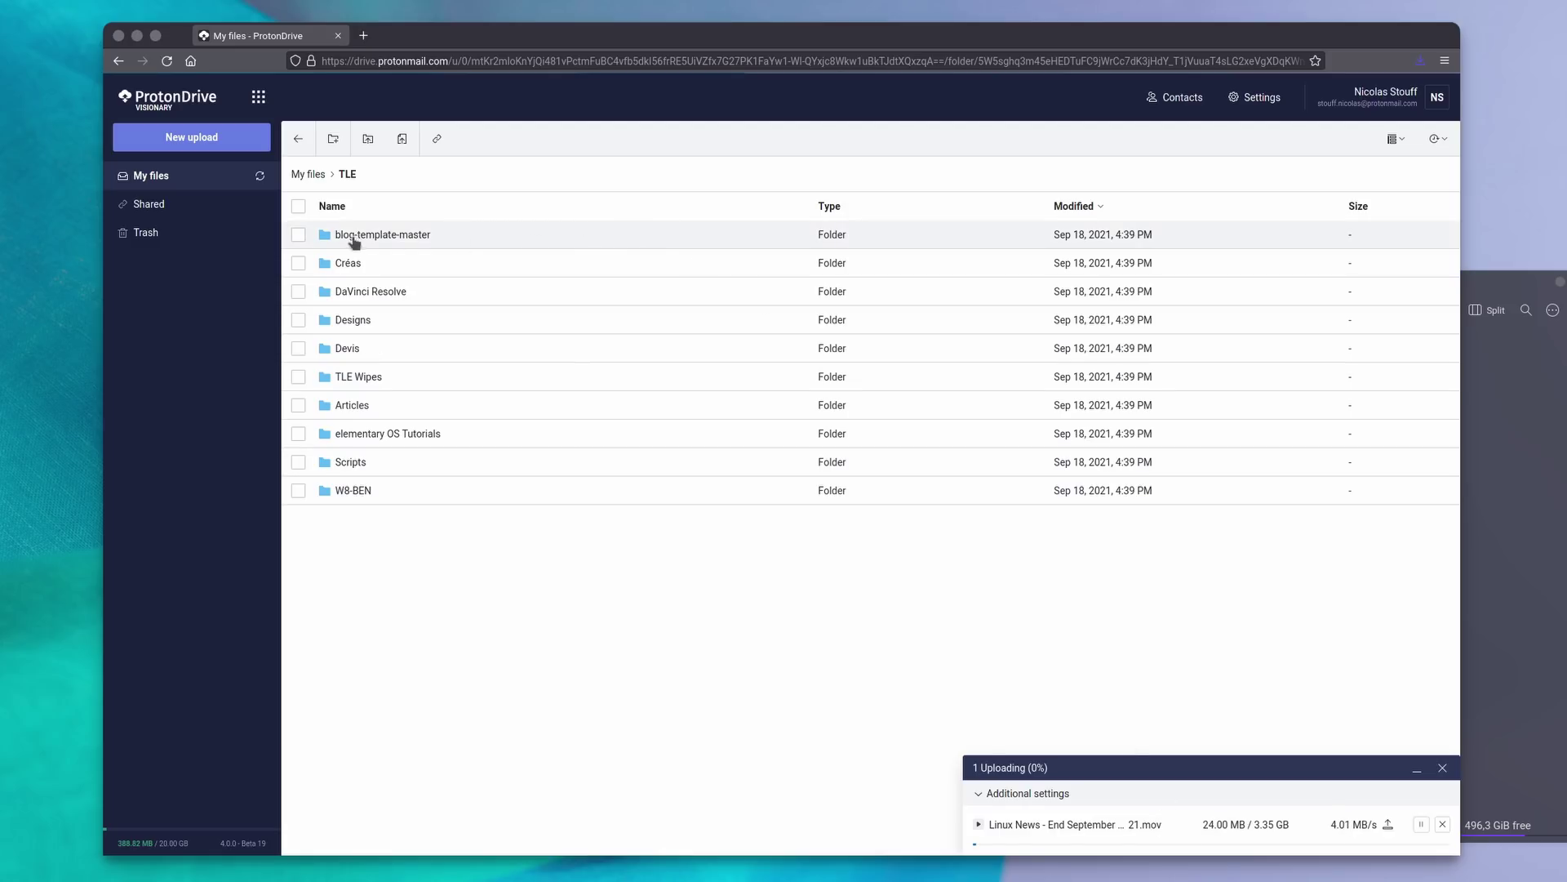
# Create a share link for thumbnail_avatar-youtube.jpg in the Créas folder.
pyautogui.doubleClick(338, 265)
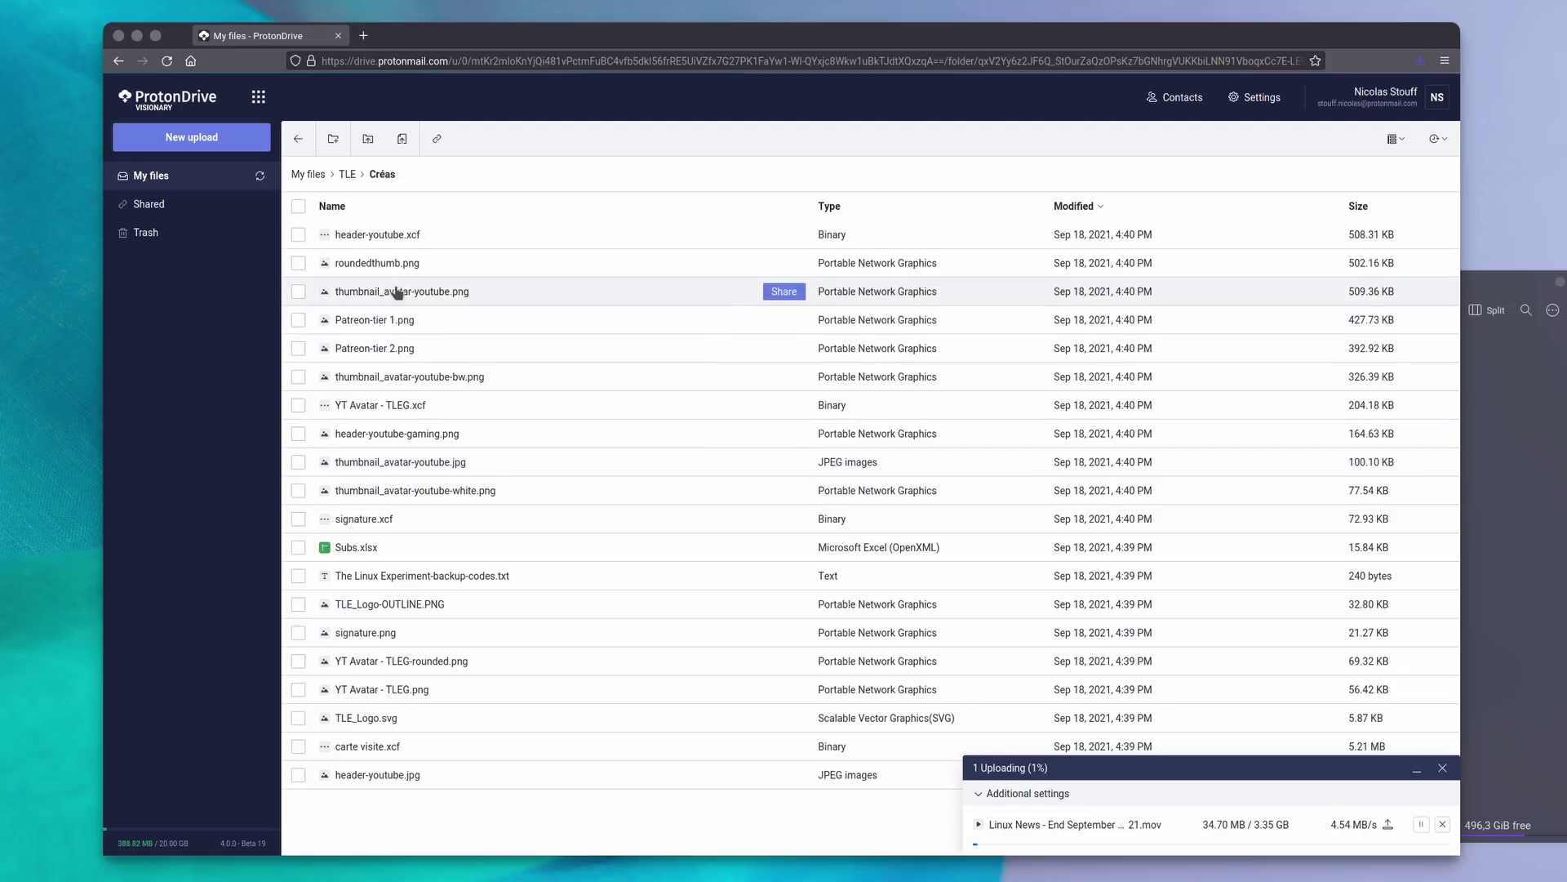
pyautogui.click(671, 465)
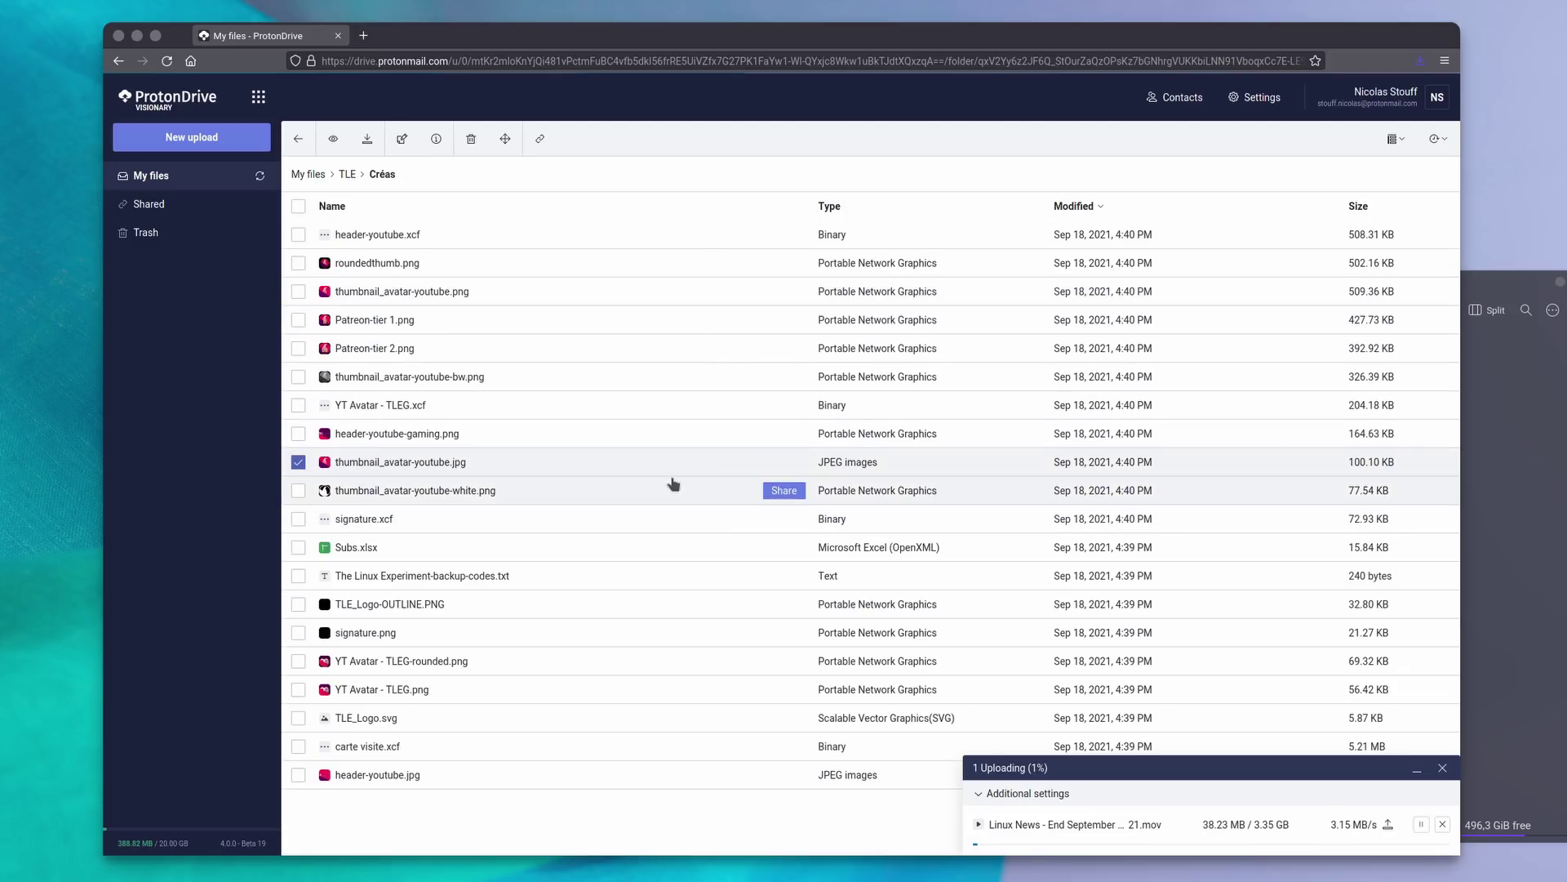
pyautogui.click(792, 464)
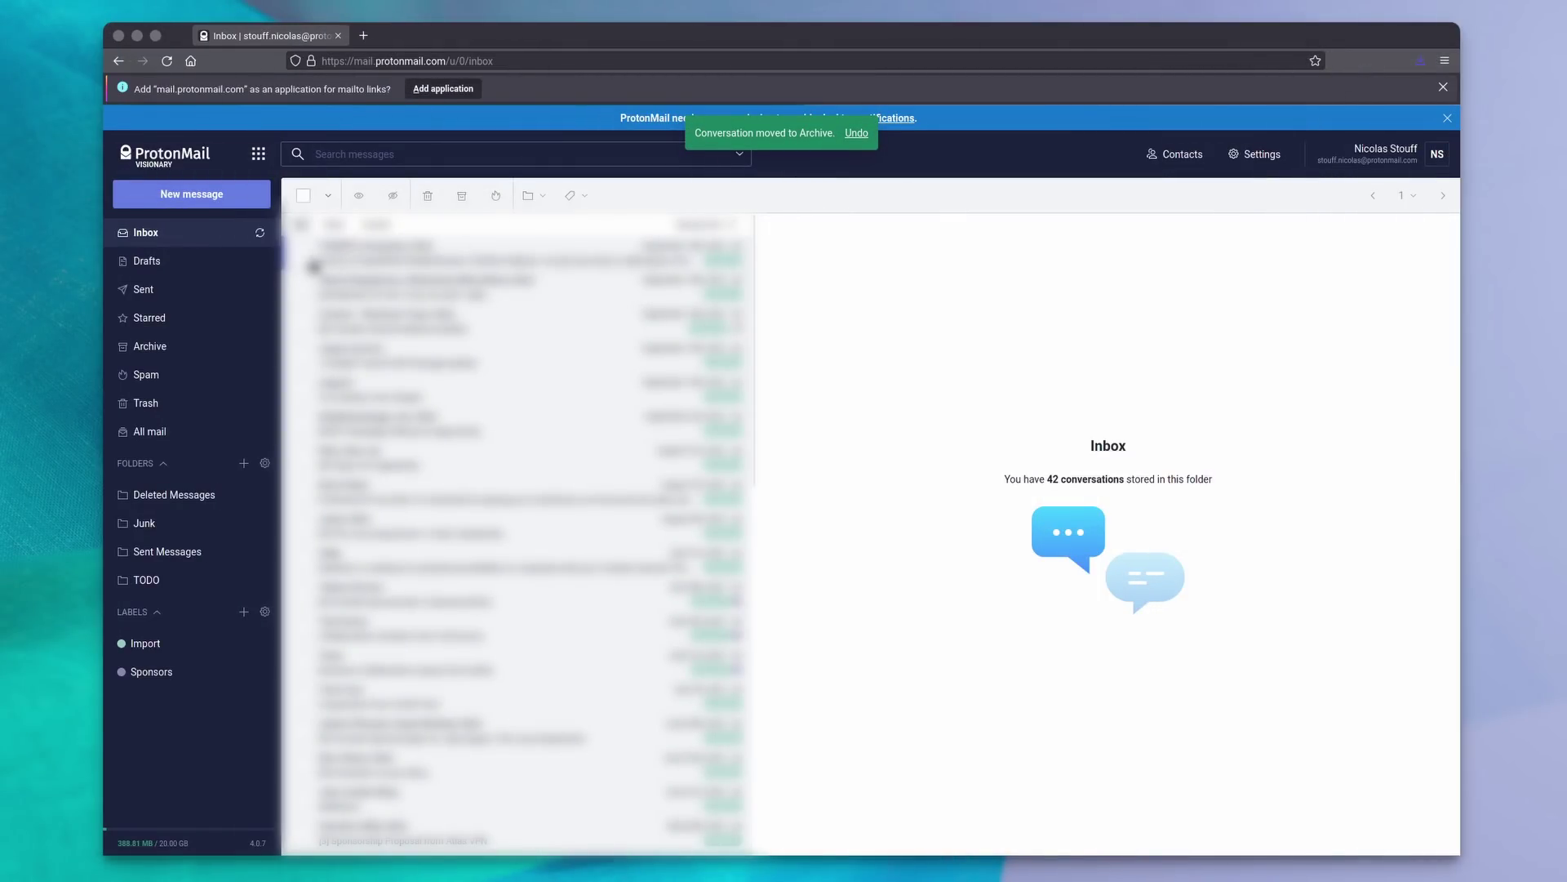
# Archive the selected inbox conversations and report another conversation as spam.
pyautogui.click(302, 256)
pyautogui.click(302, 287)
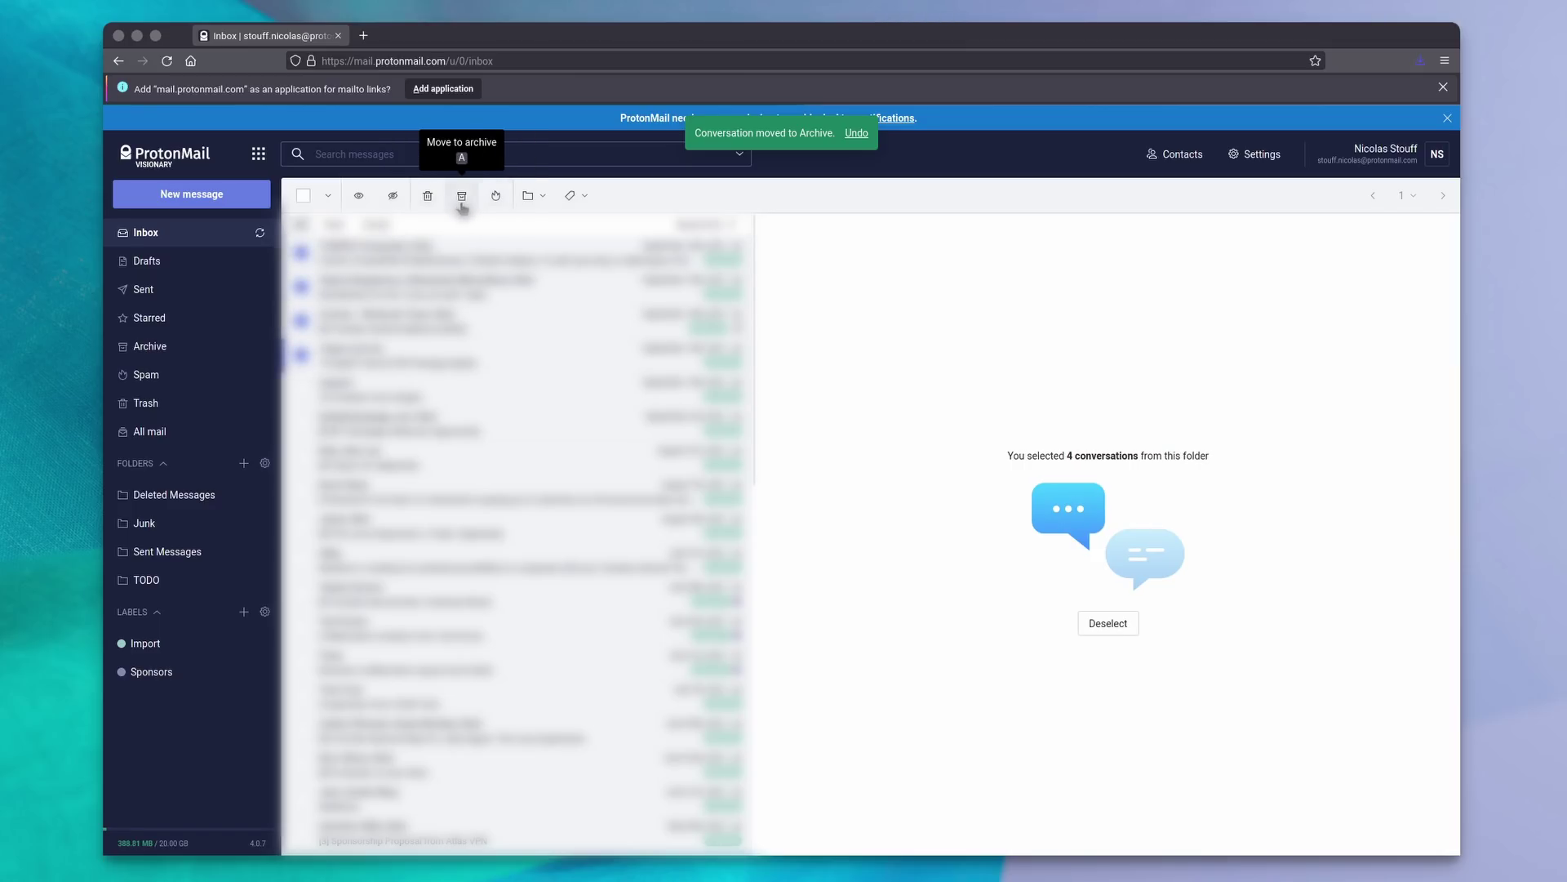
pyautogui.click(301, 253)
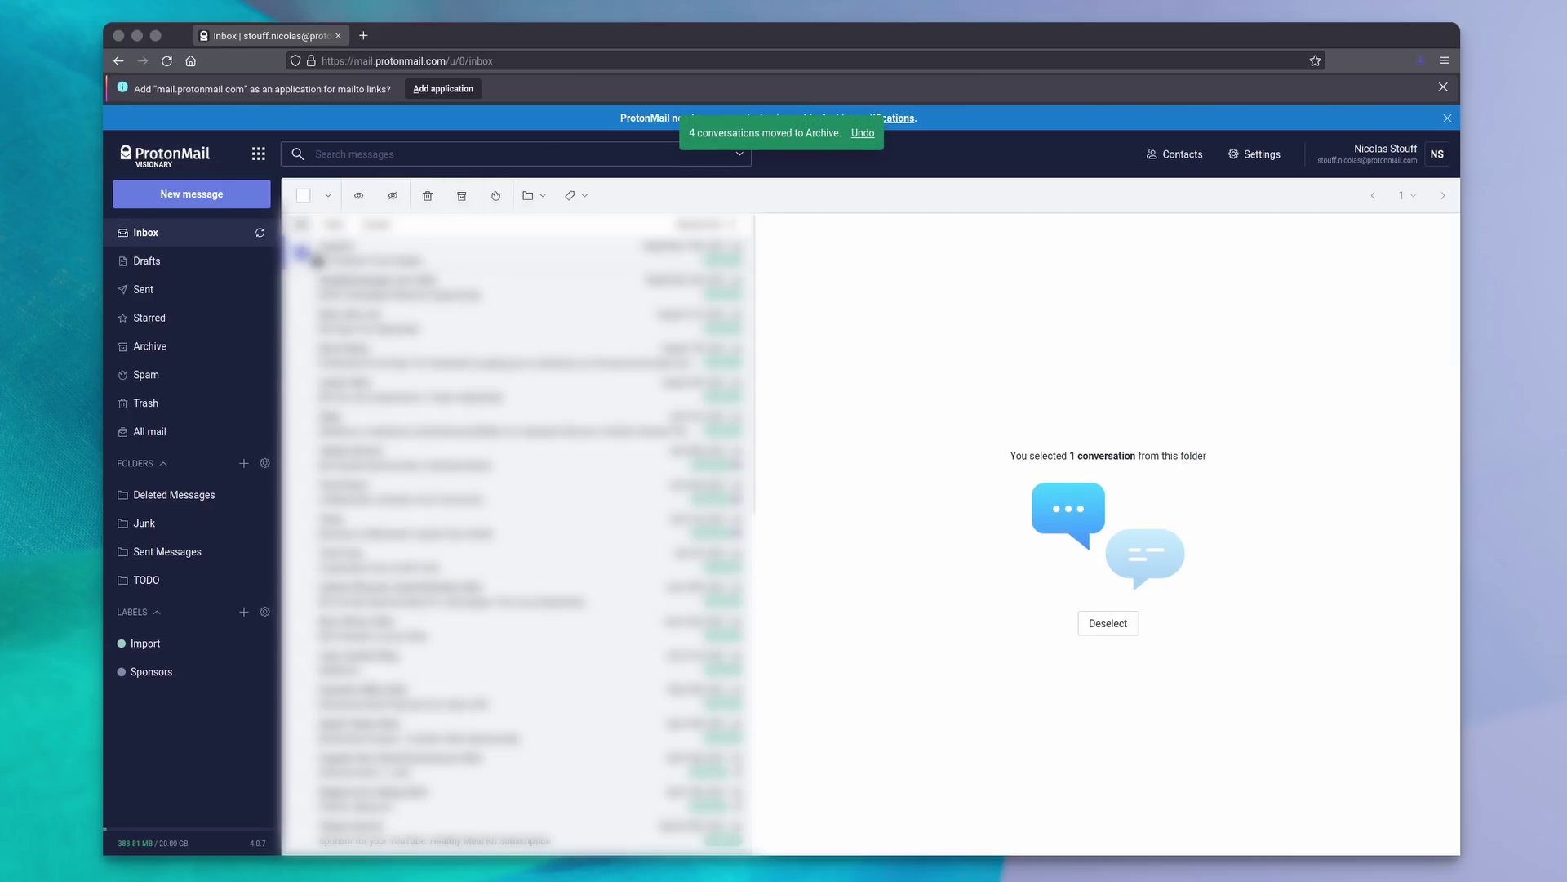
pyautogui.click(462, 197)
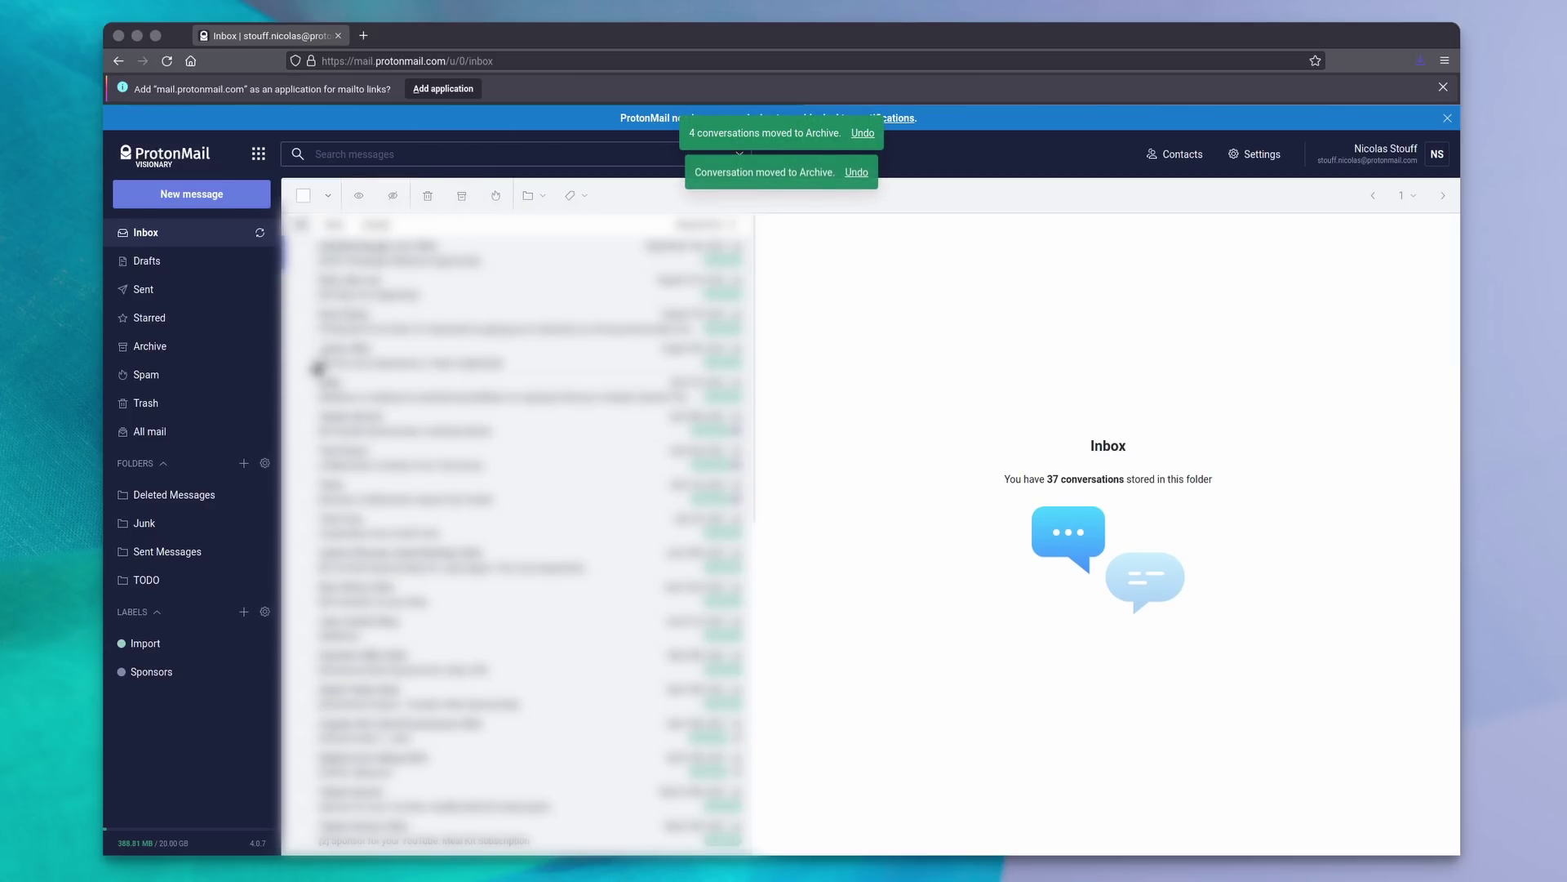
pyautogui.click(305, 398)
pyautogui.click(495, 195)
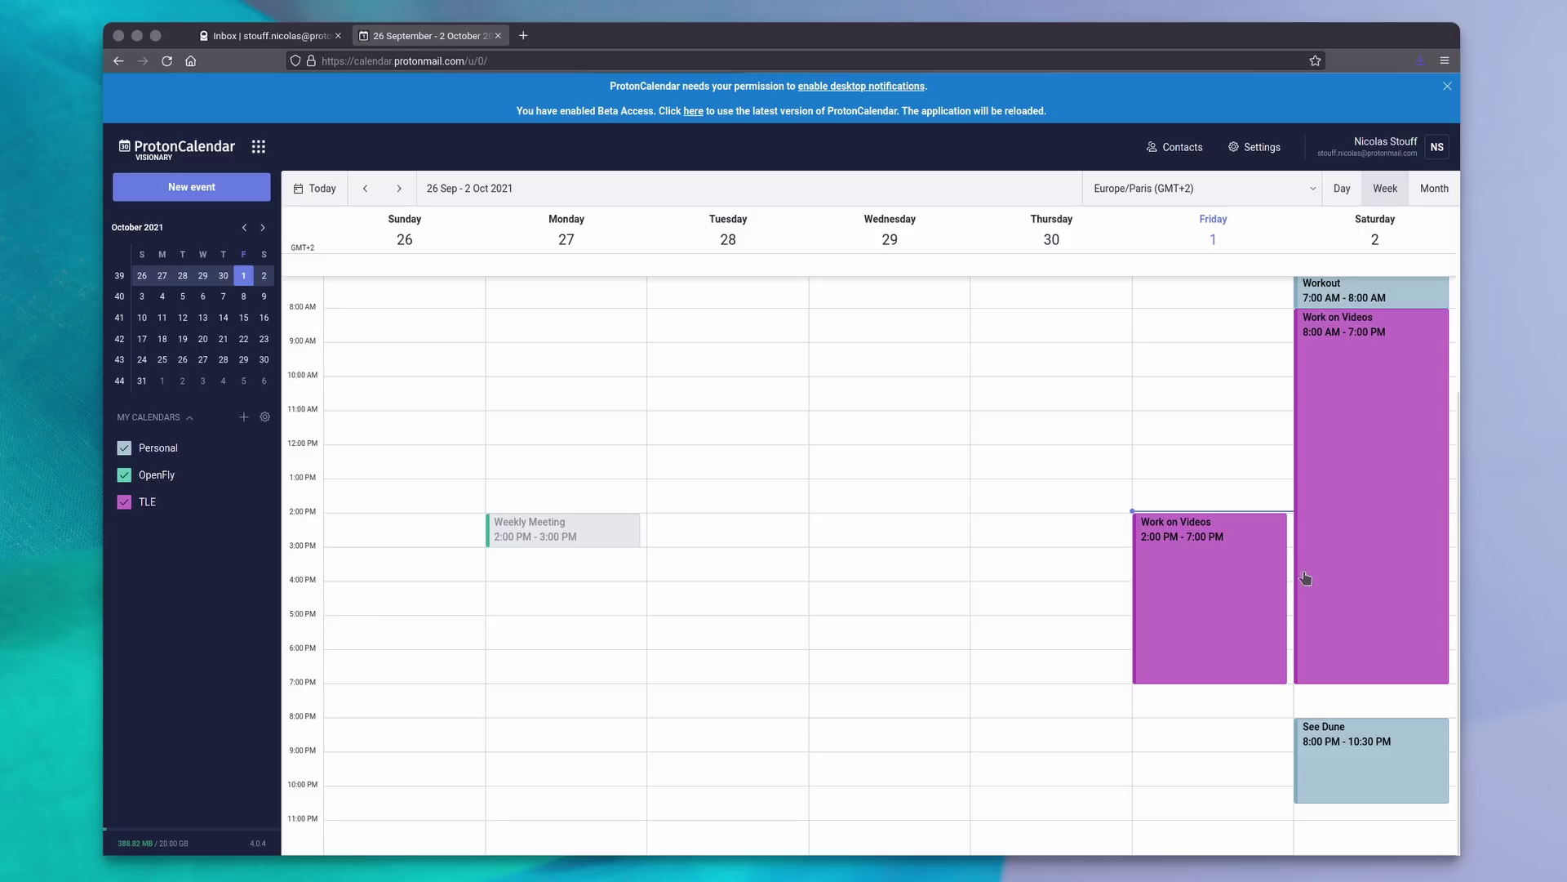
# Open Saturday's Work on Videos event, then enable an expiration date on the share link.
pyautogui.click(1344, 487)
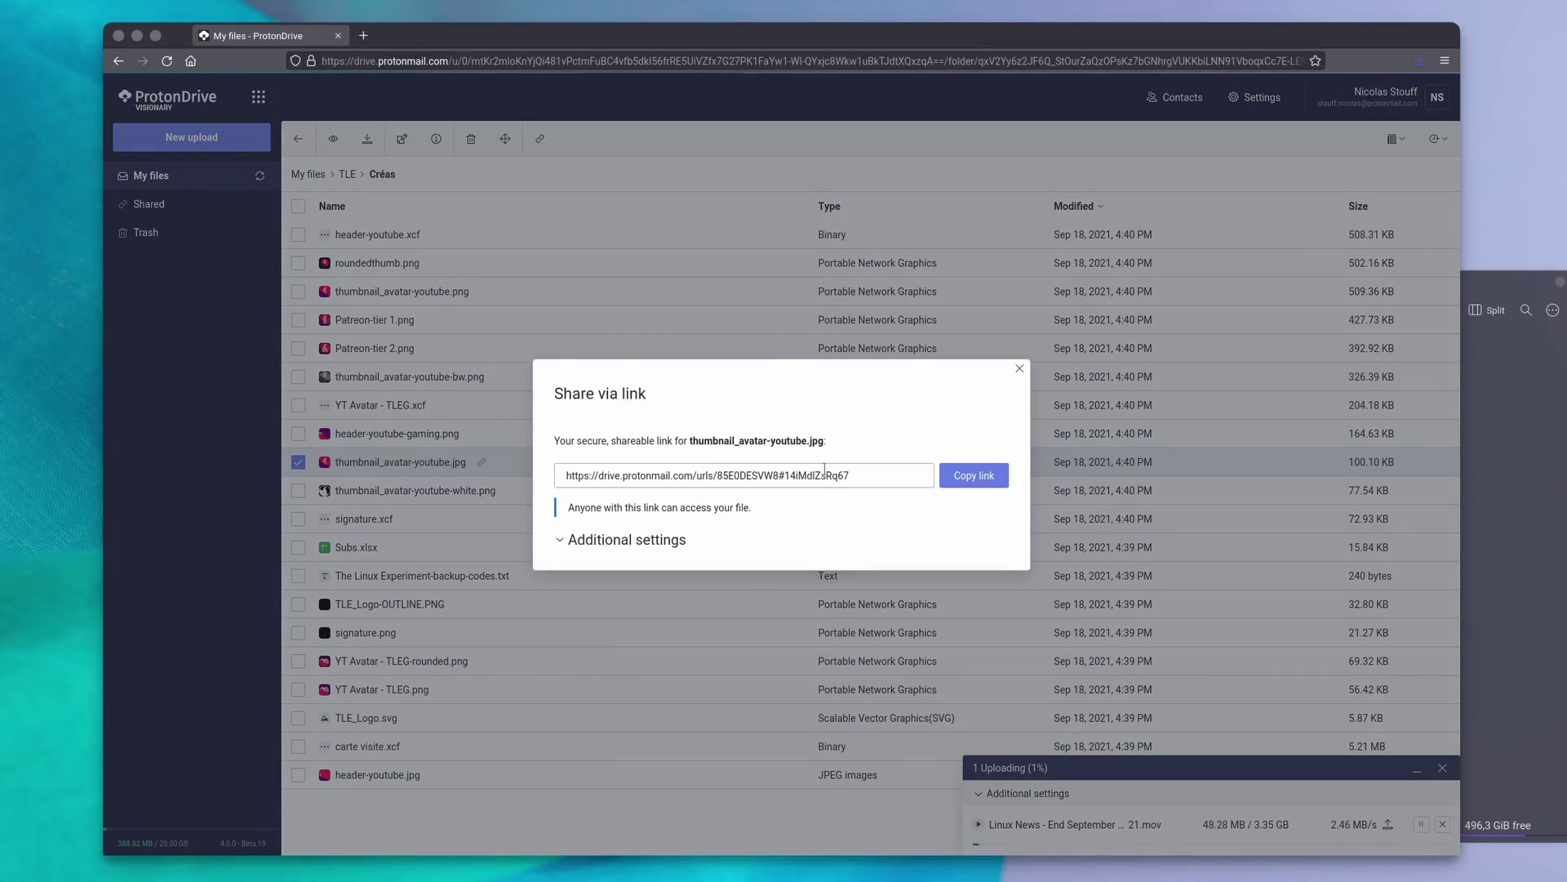
pyautogui.click(572, 542)
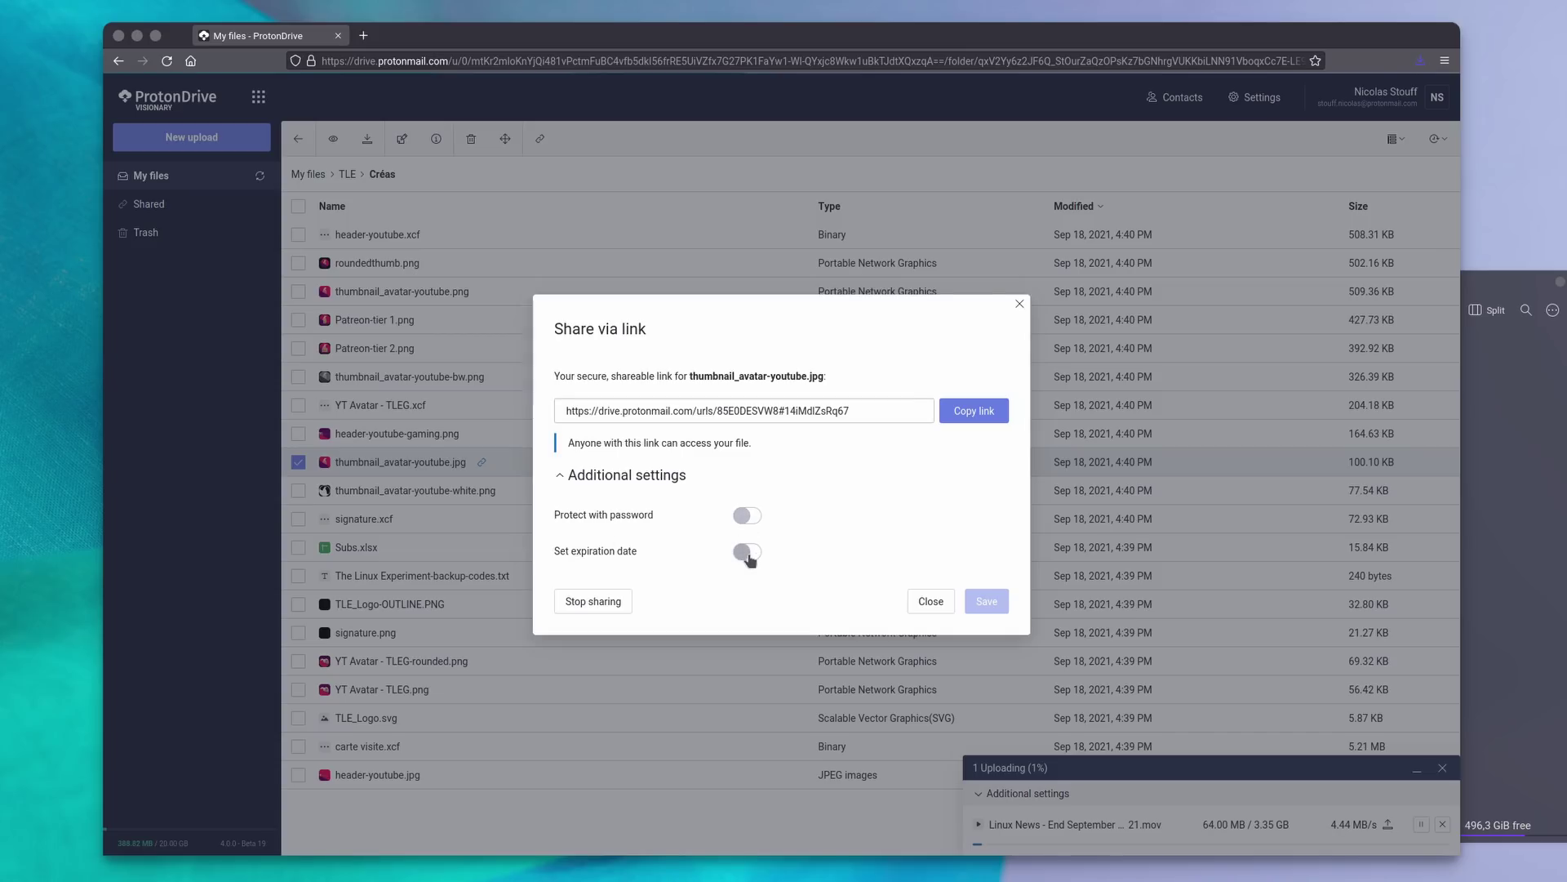
pyautogui.click(801, 550)
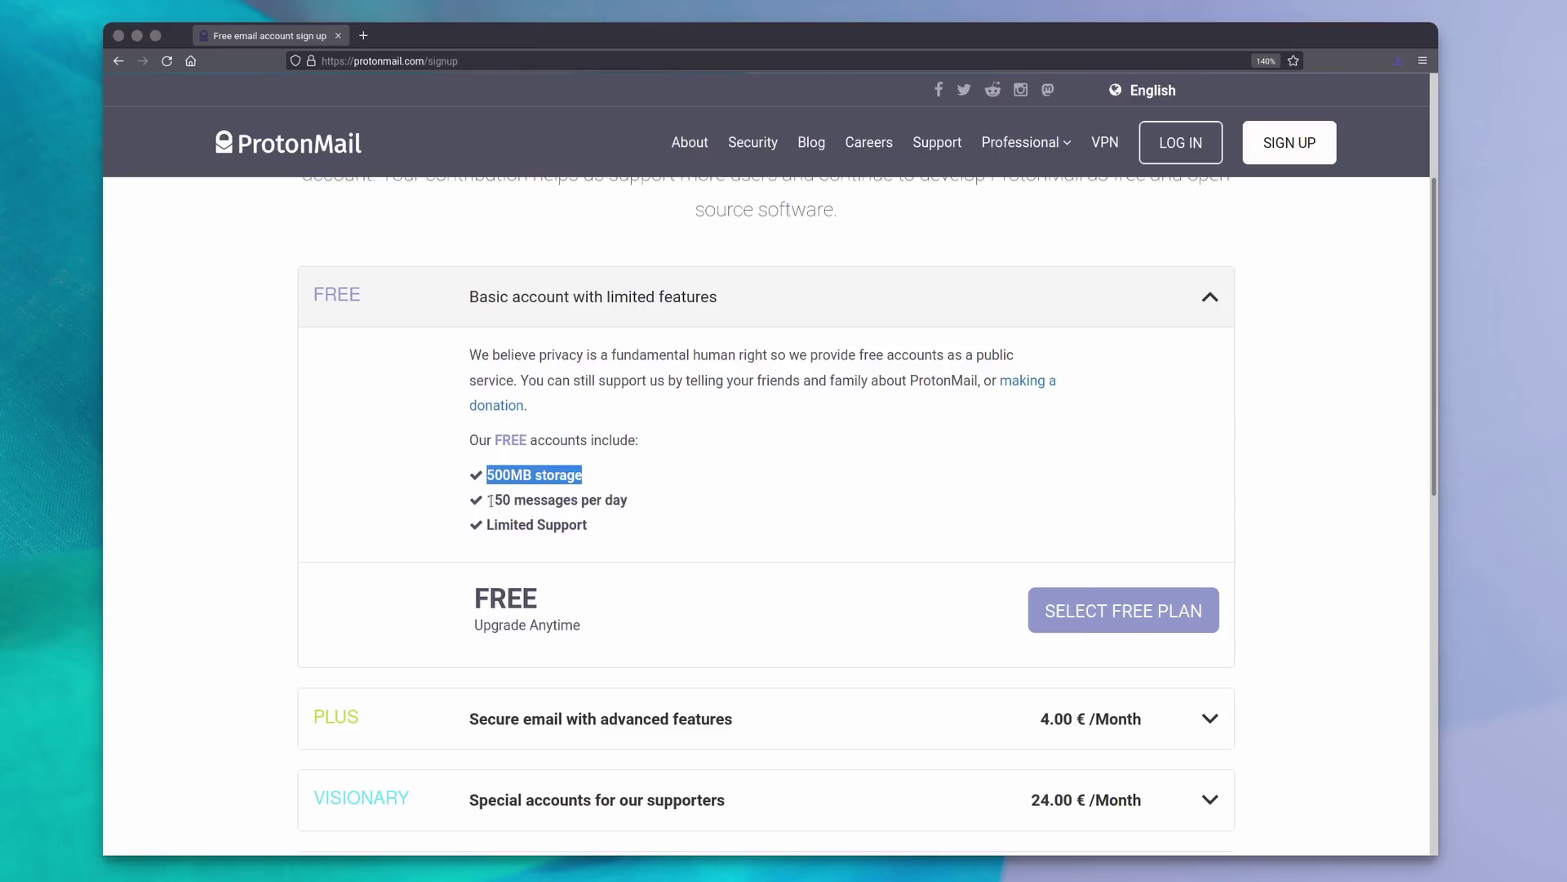
# Highlight the FREE plan's 150 messages/day limit, then expand the PLUS plan's features and price.
pyautogui.moveTo(488, 499); pyautogui.dragTo(581, 526)
pyautogui.click(605, 532)
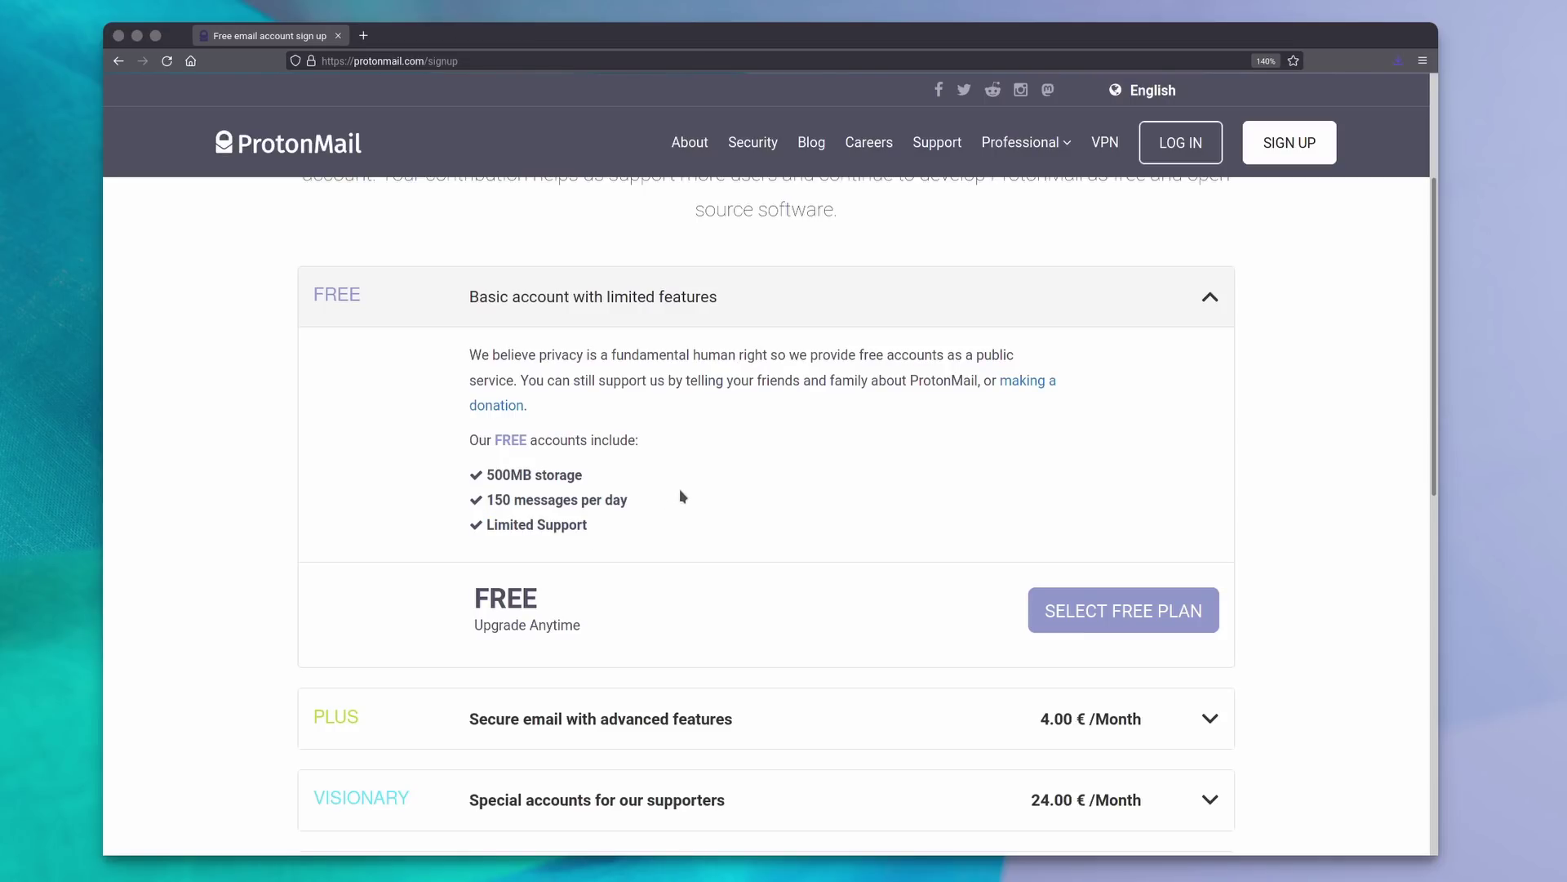
pyautogui.click(723, 321)
pyautogui.click(707, 395)
pyautogui.scroll(-5, 847, 409)
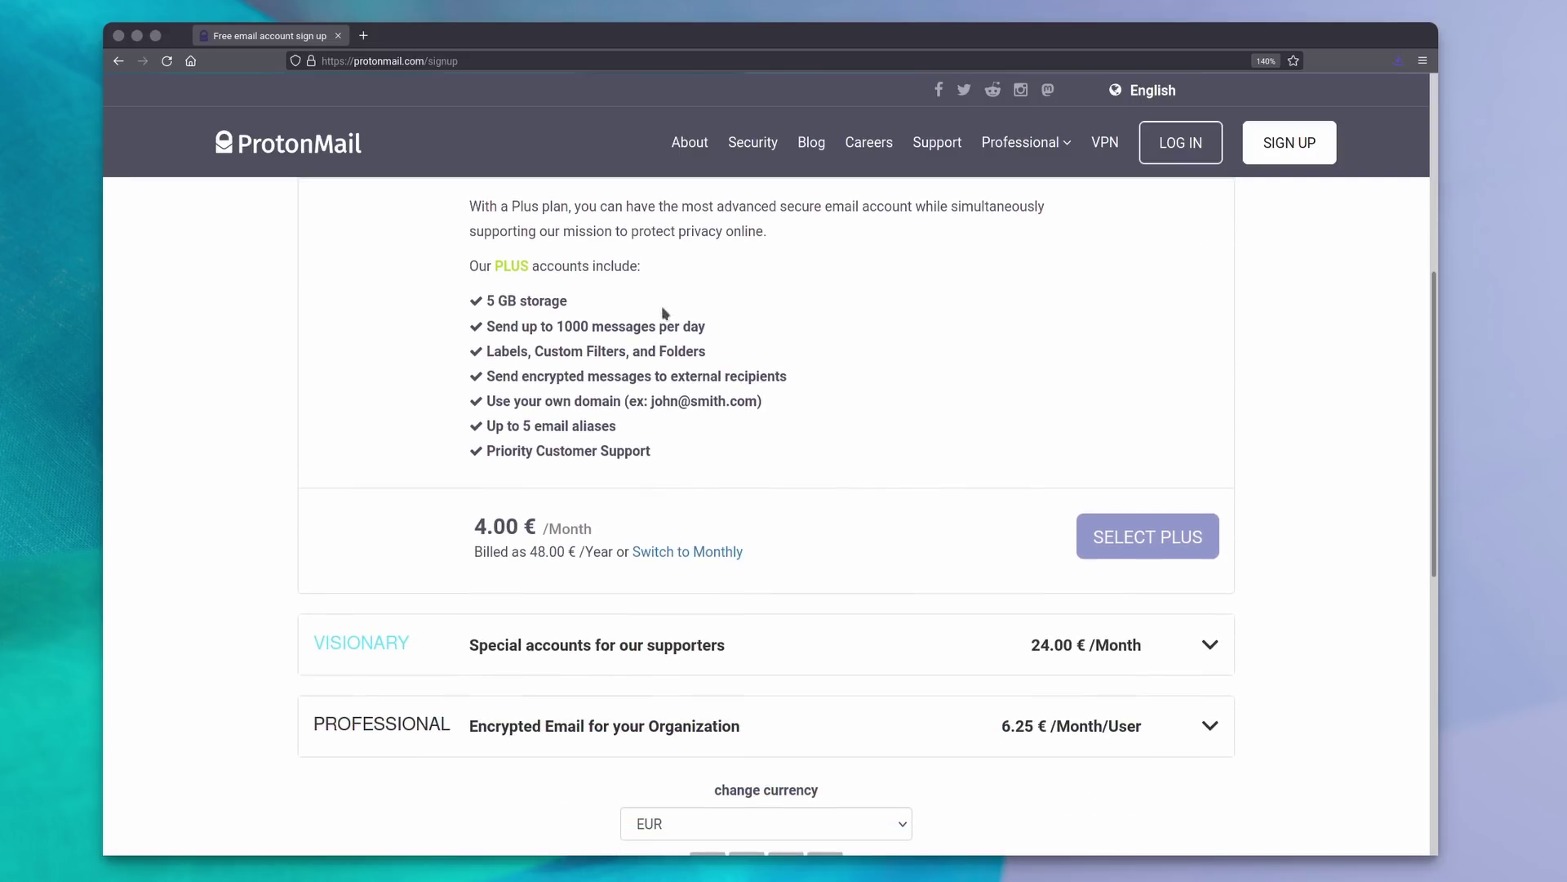